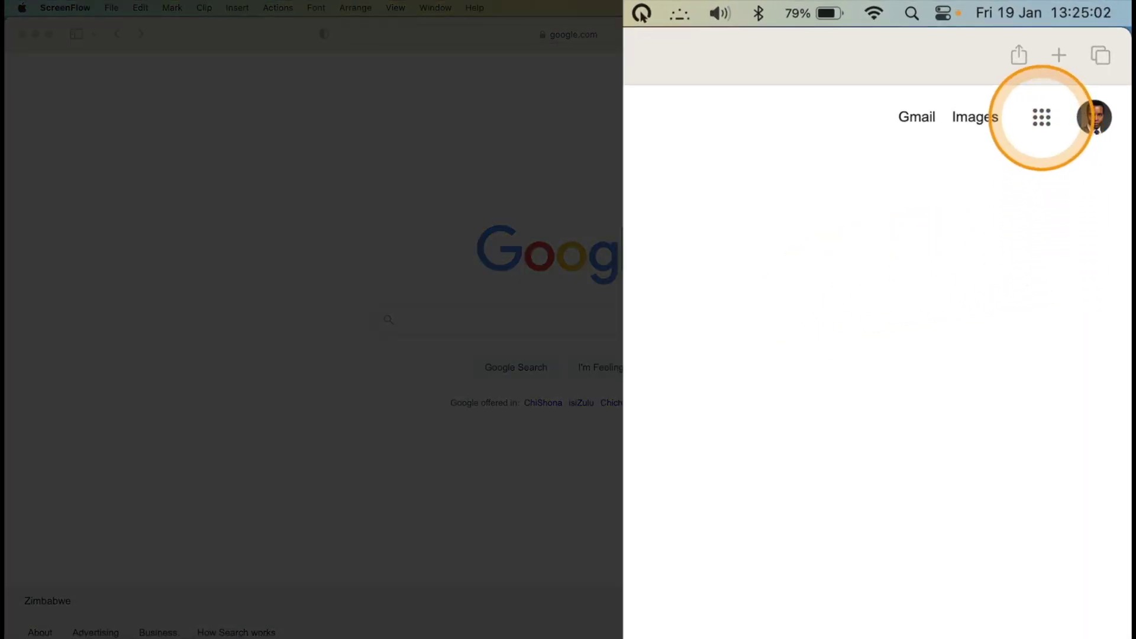
Open Google Sheets from the Google apps and create a blank spreadsheet
left_click(1042, 117)
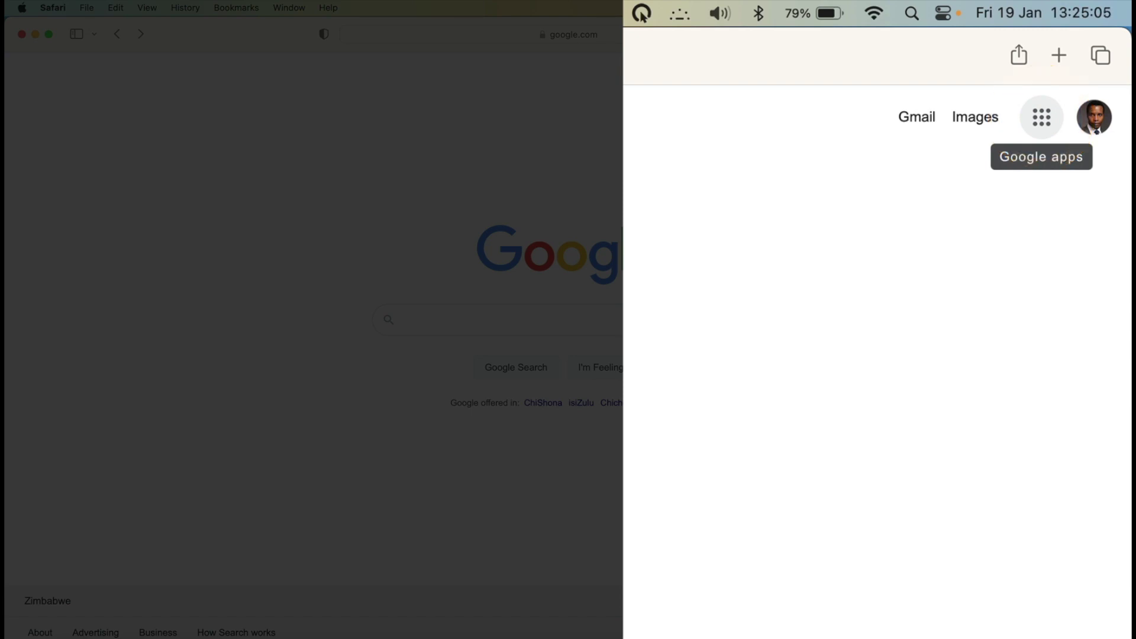
left_click(1042, 117)
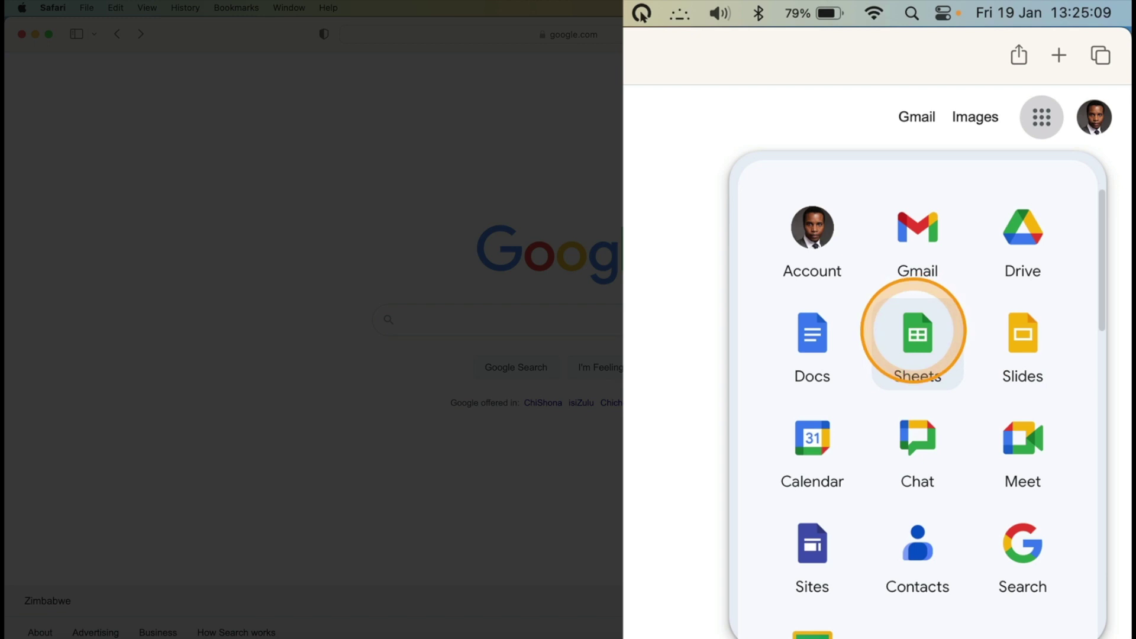
left_click(915, 333)
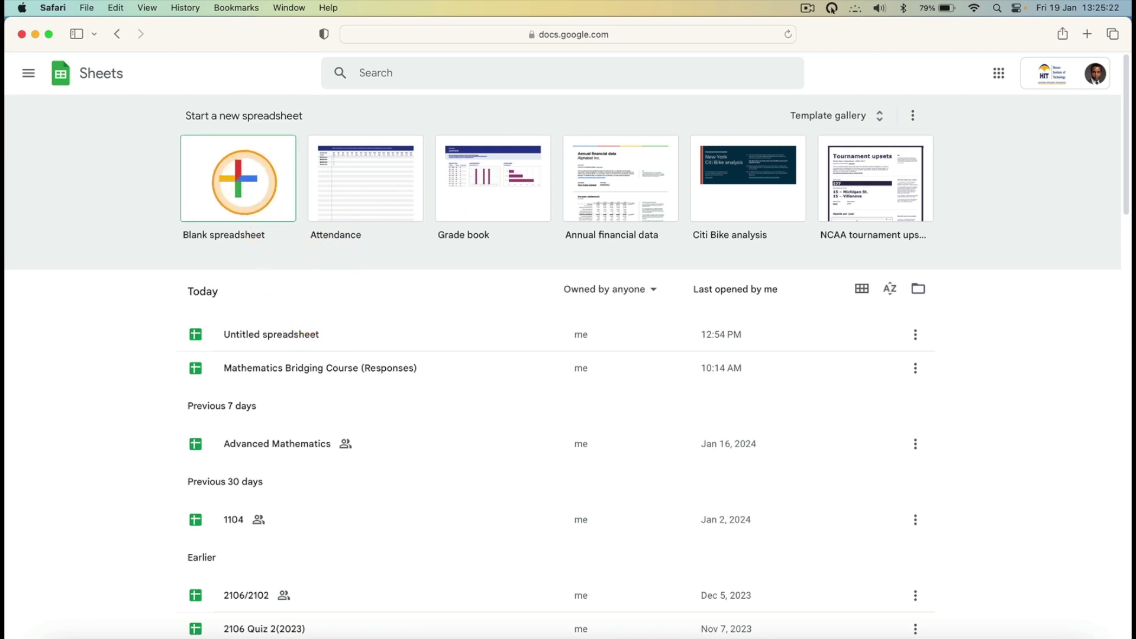
left_click(242, 180)
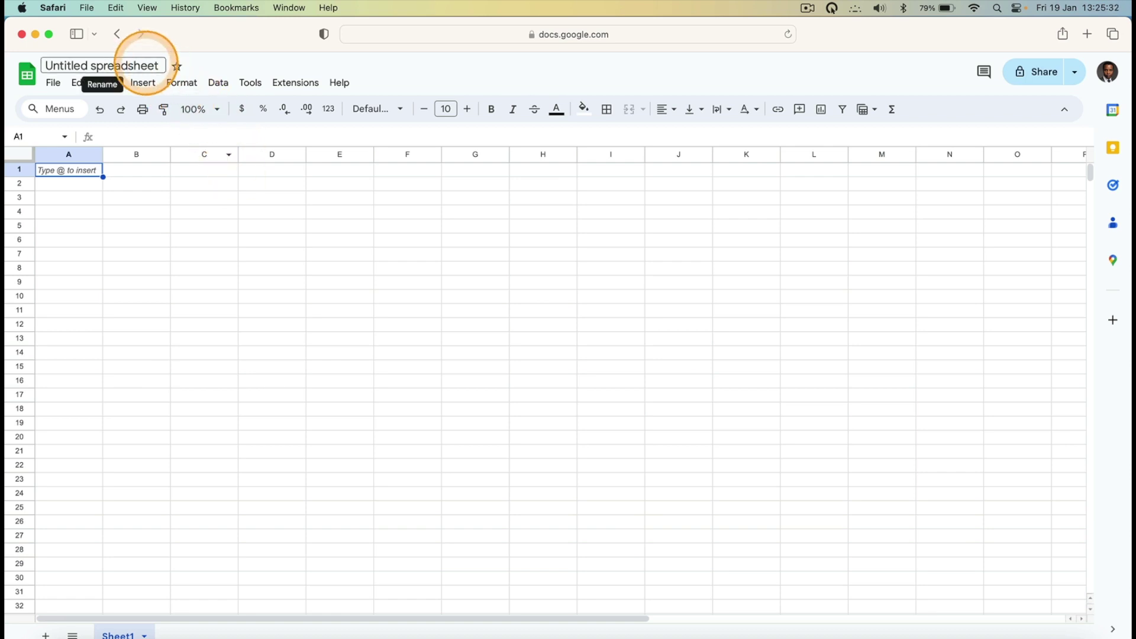
Rename the untitled spreadsheet as "Matrix Operartions"
left_click(153, 67)
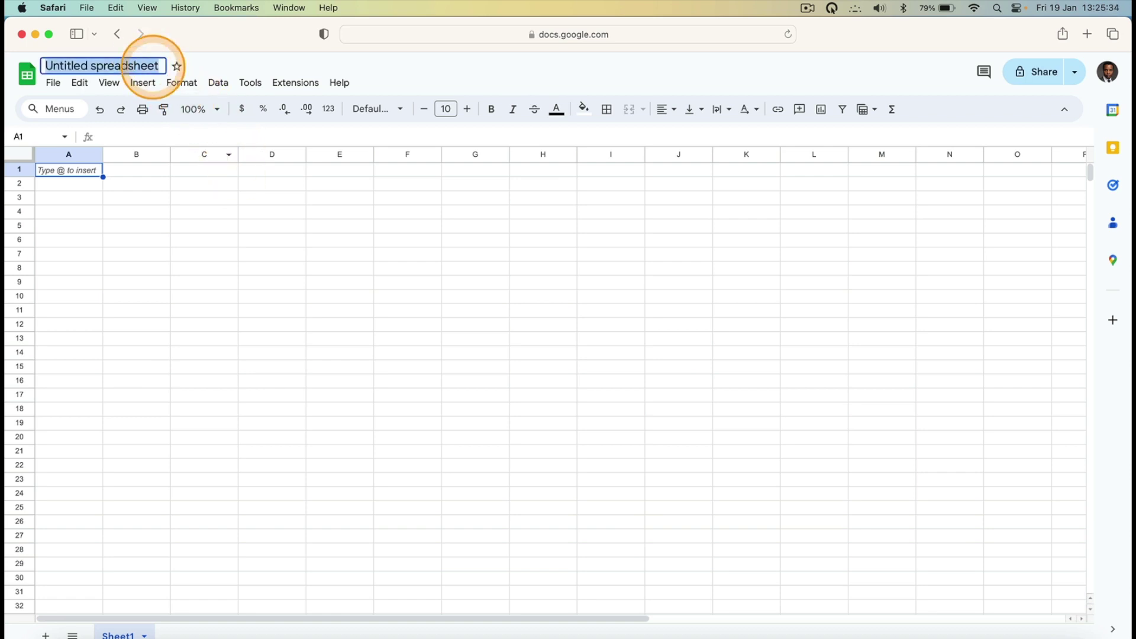
type("Matr")
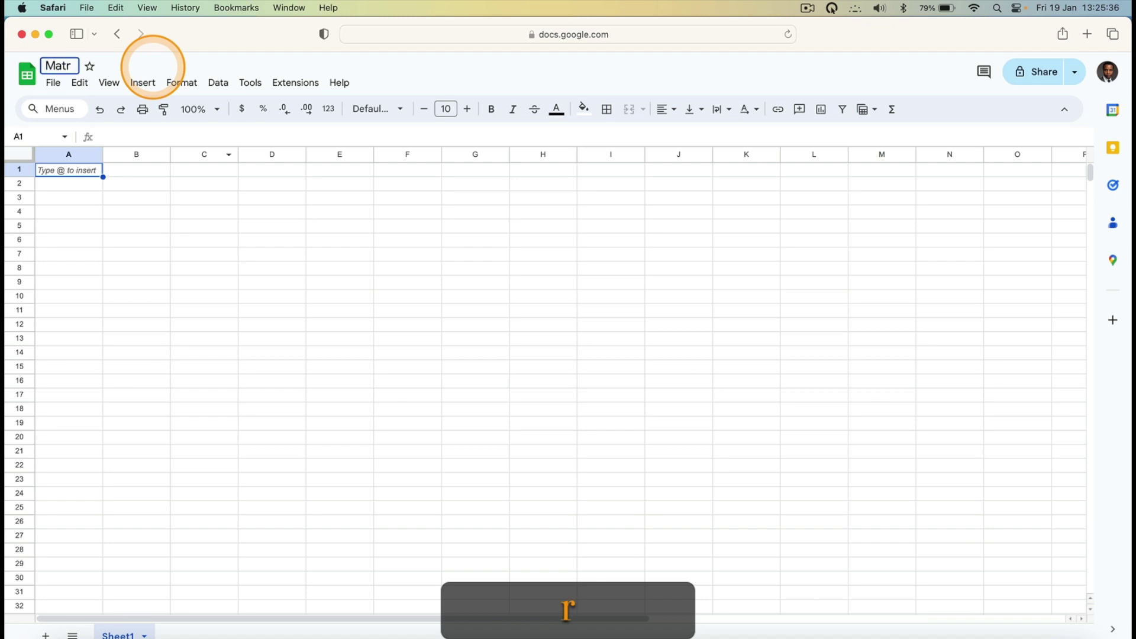
type("ix Operartions")
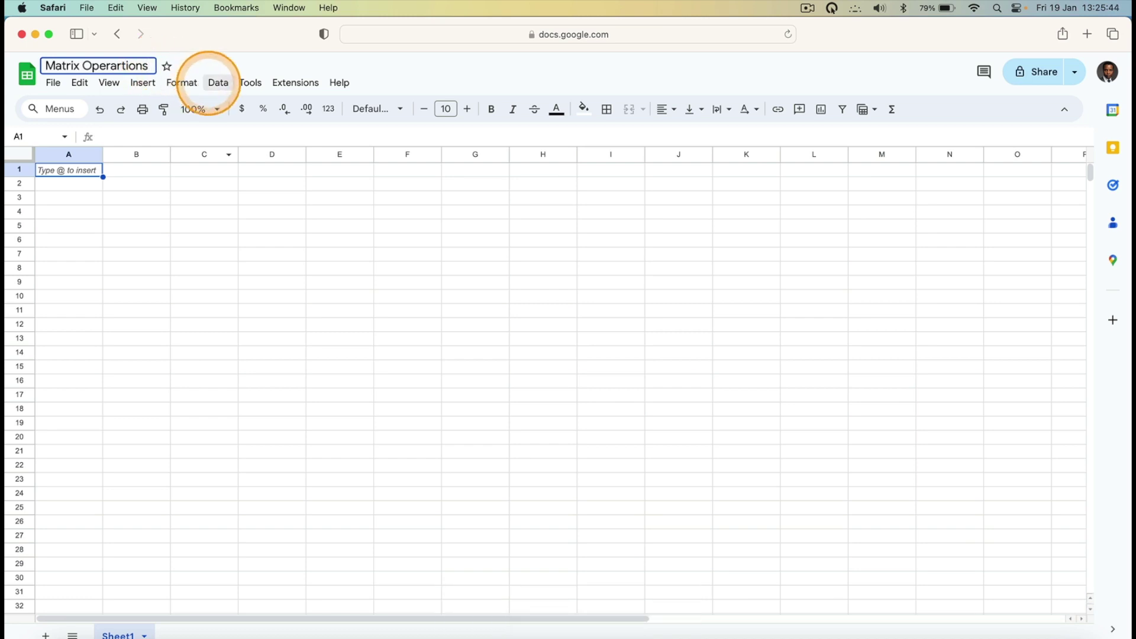
key("Return")
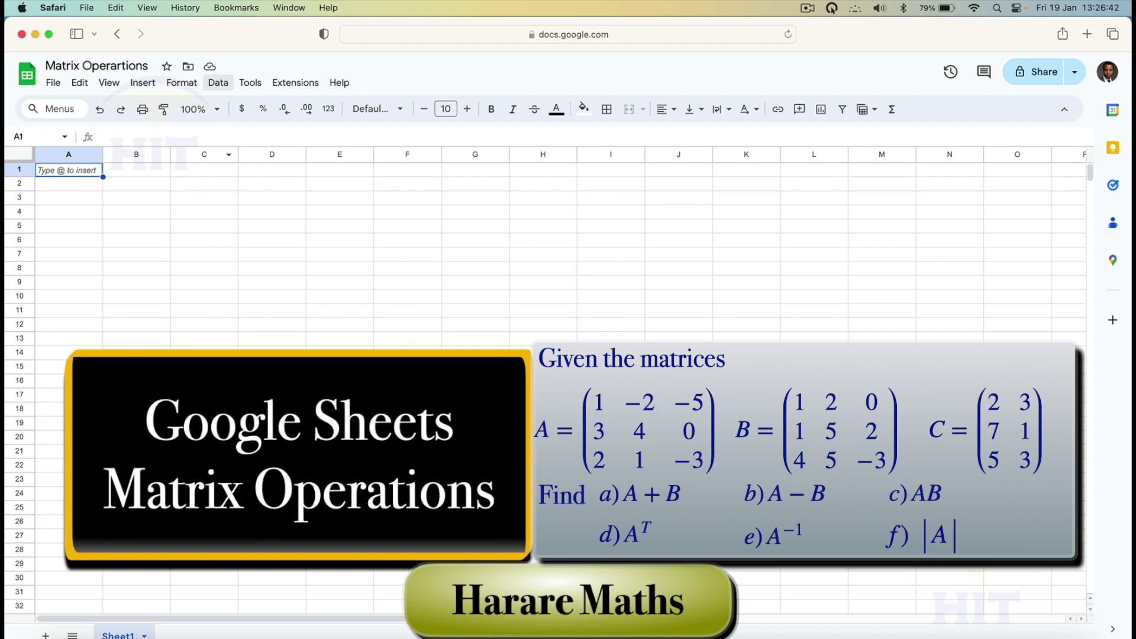
Enter the first row of matrix A, 1, -2 and -5, in cells A2 to C2
left_click(69, 184)
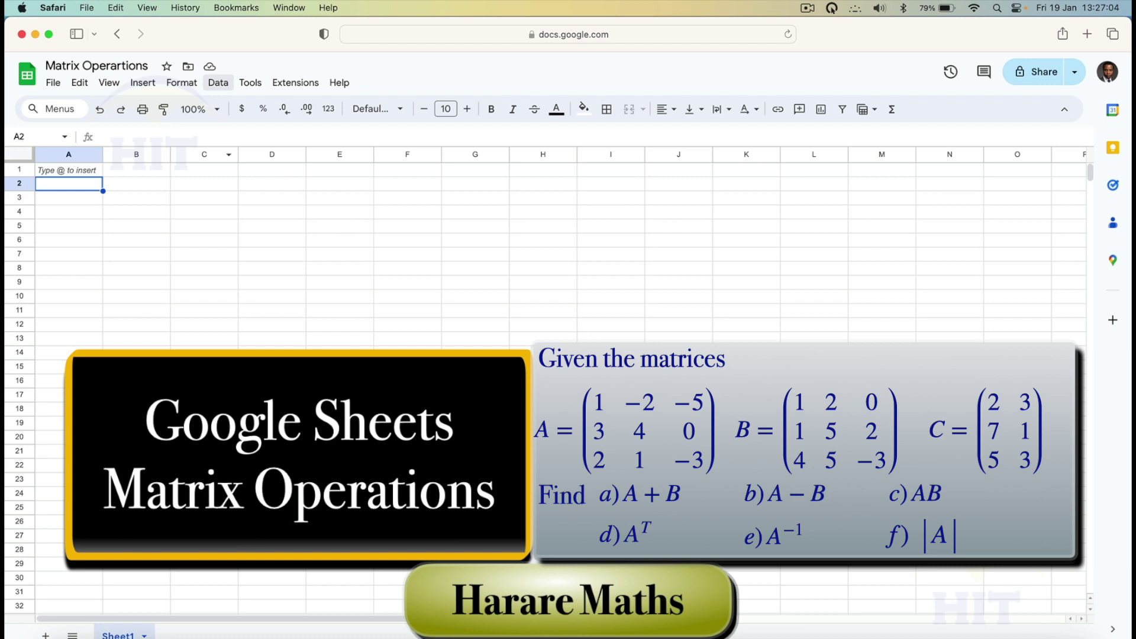
type("1")
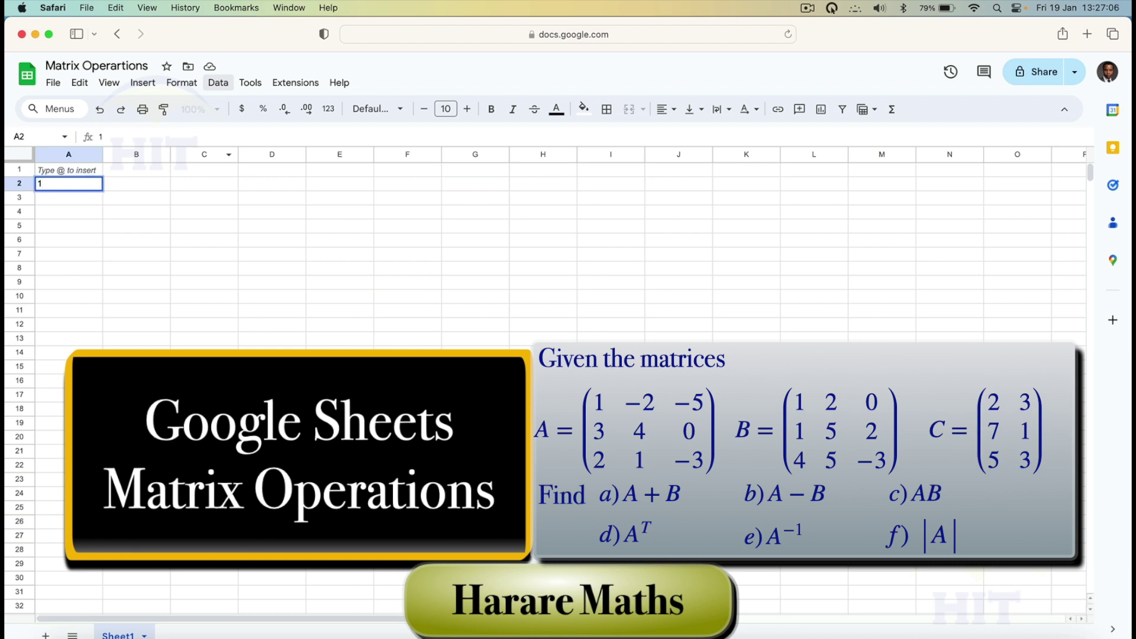
key("Tab")
type("-2")
key("Tab")
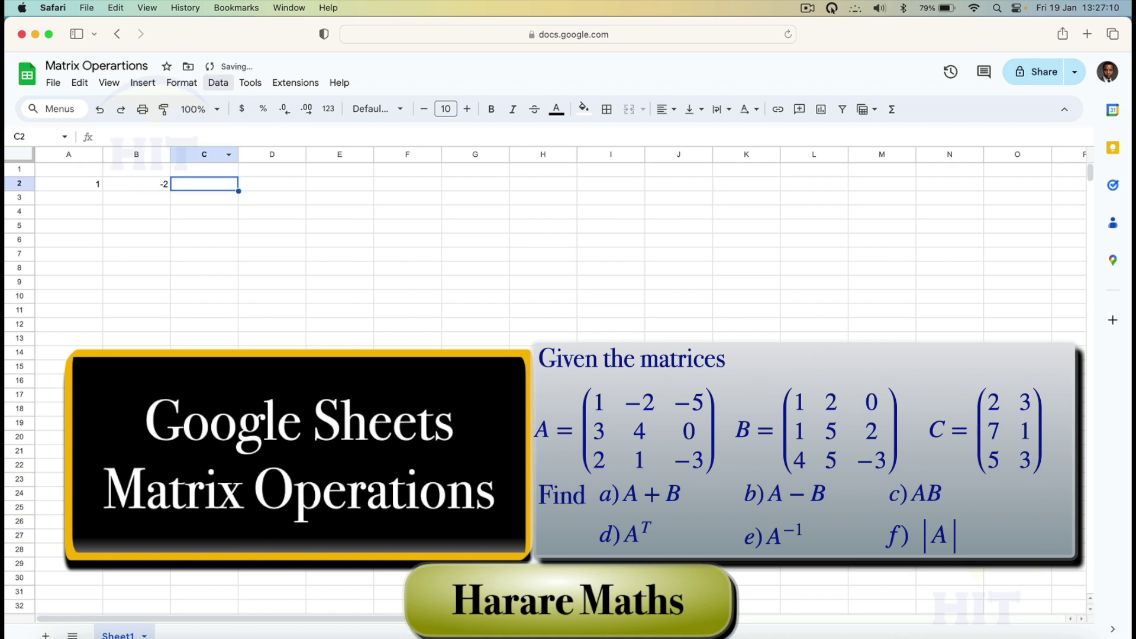
type("-5")
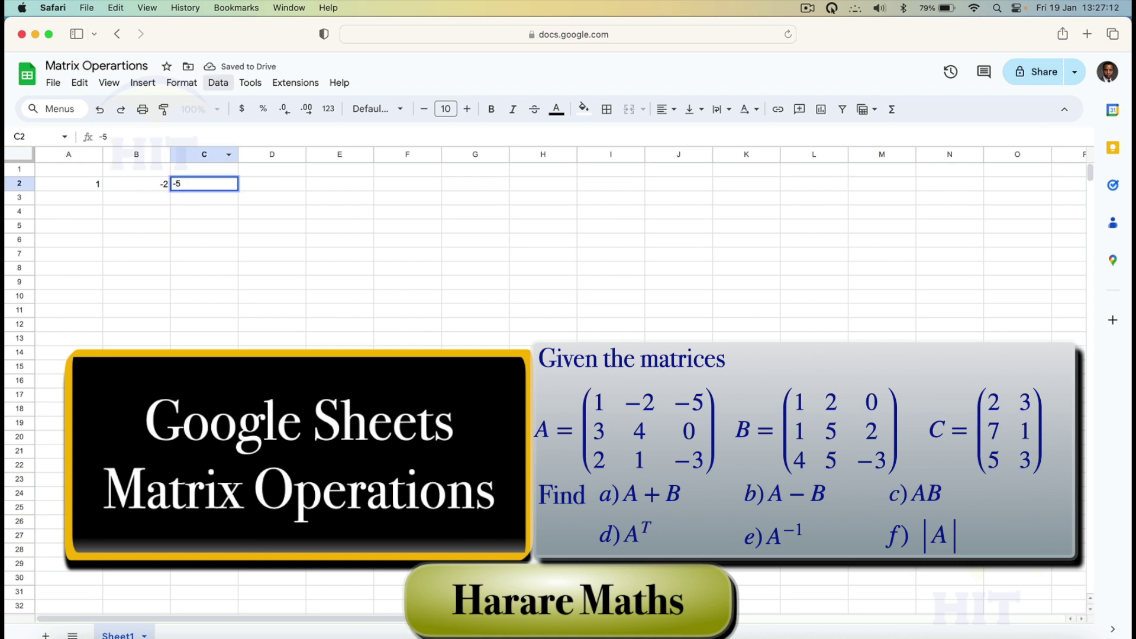
key("Return")
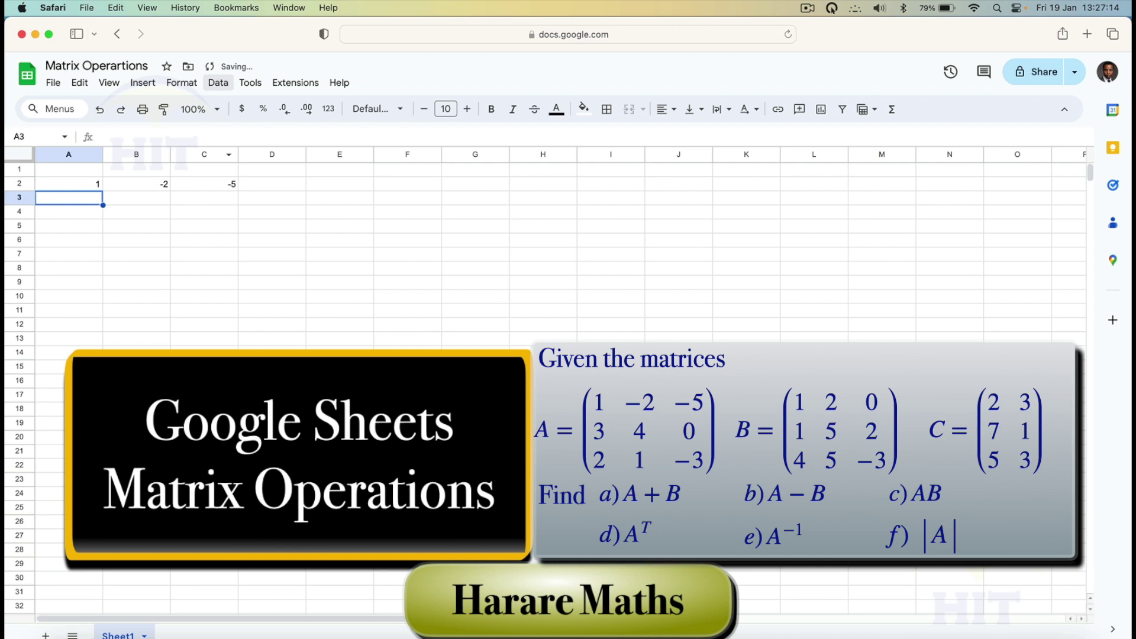
Enter the second row of matrix A, 3, 4 and 0, in cells A3 to C3
type("3")
key("Tab")
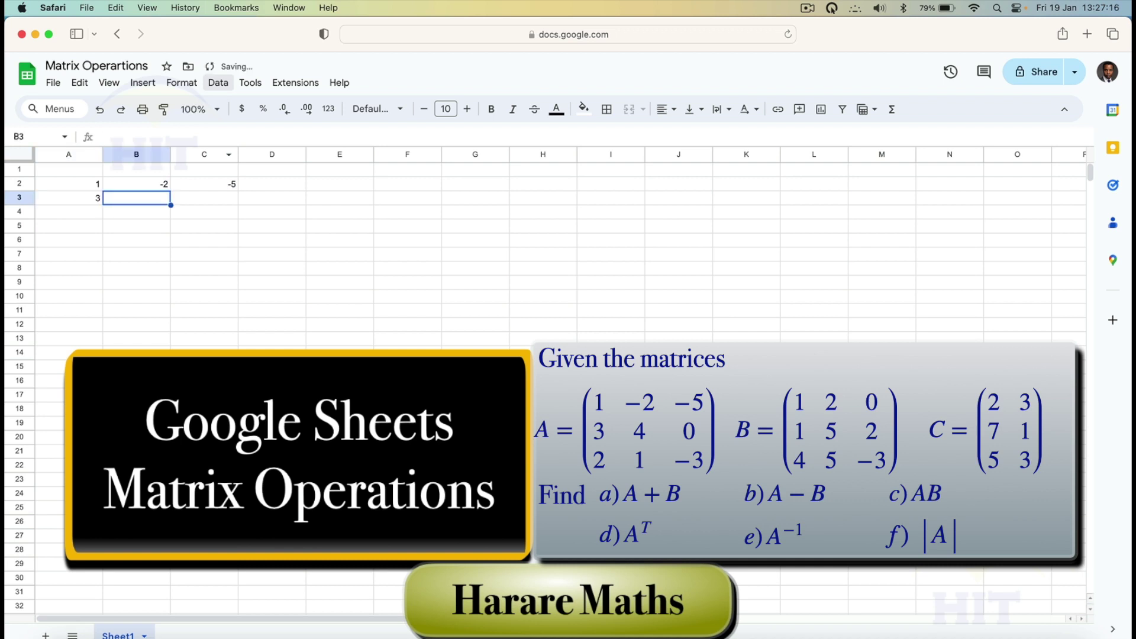
type("4")
key("Tab")
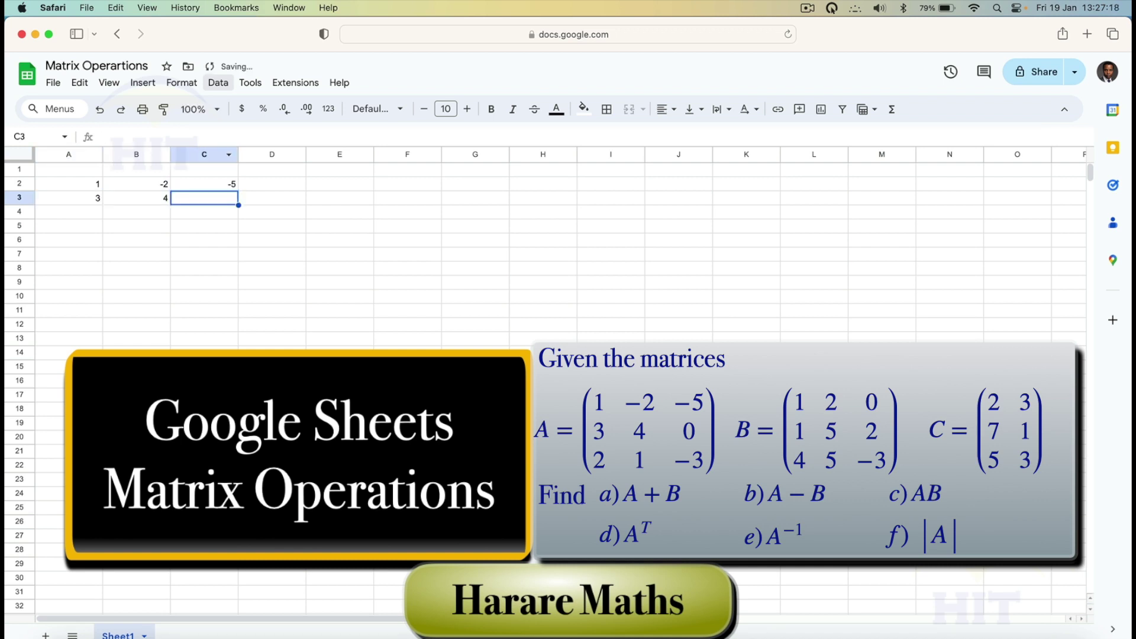
type("0")
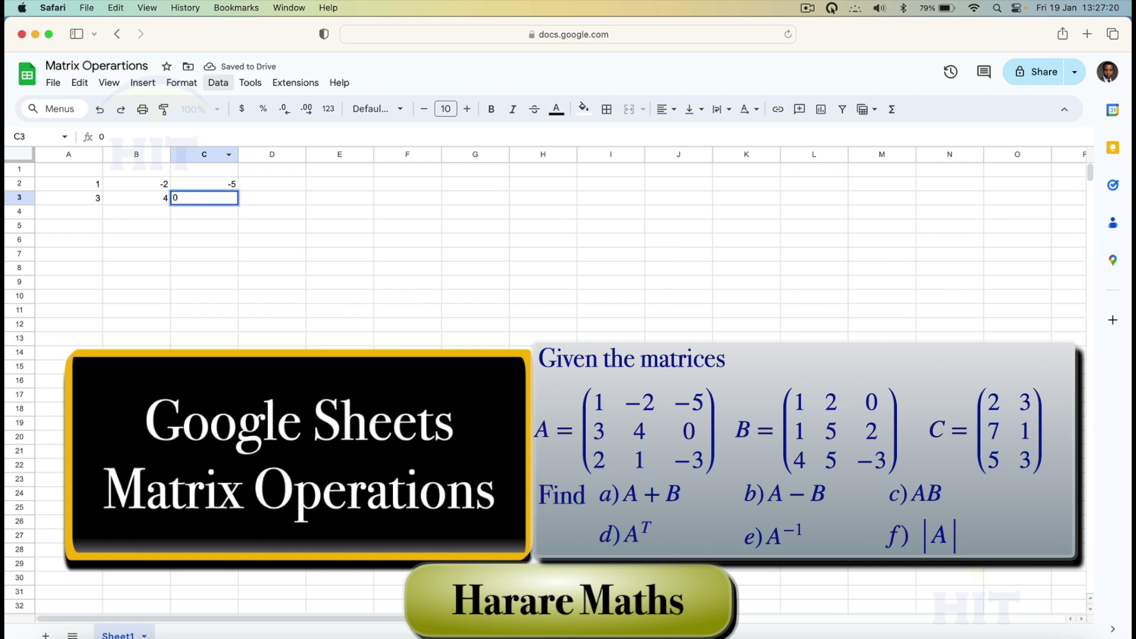
key("Return")
Enter the third row of matrix A, 2, 1 and -3, in cells A4 to C4
type("2")
key("Tab")
type("1")
key("Tab")
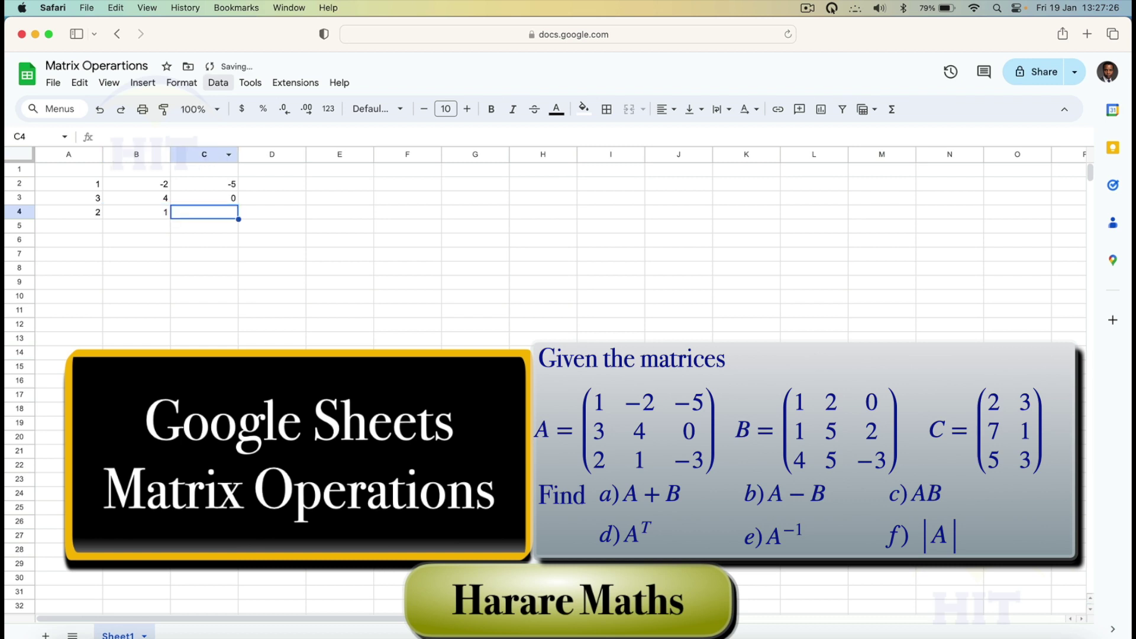
type("-3")
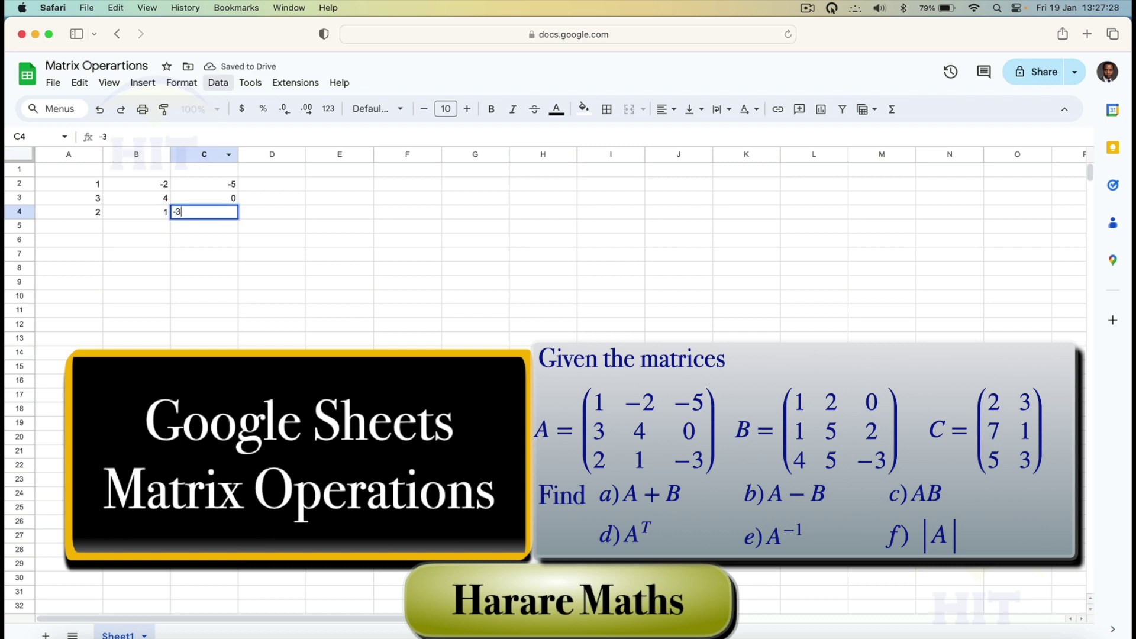
key("Tab")
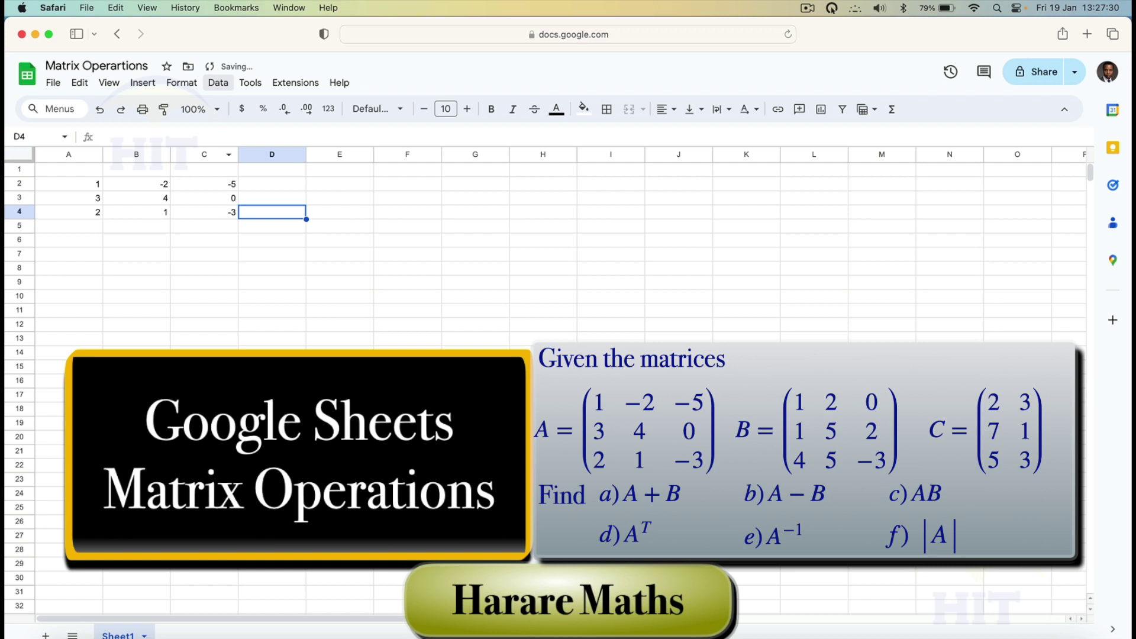
Select cell E2 and set the sheet's zoom to 150%
key("Right")
key("Up")
key("Up")
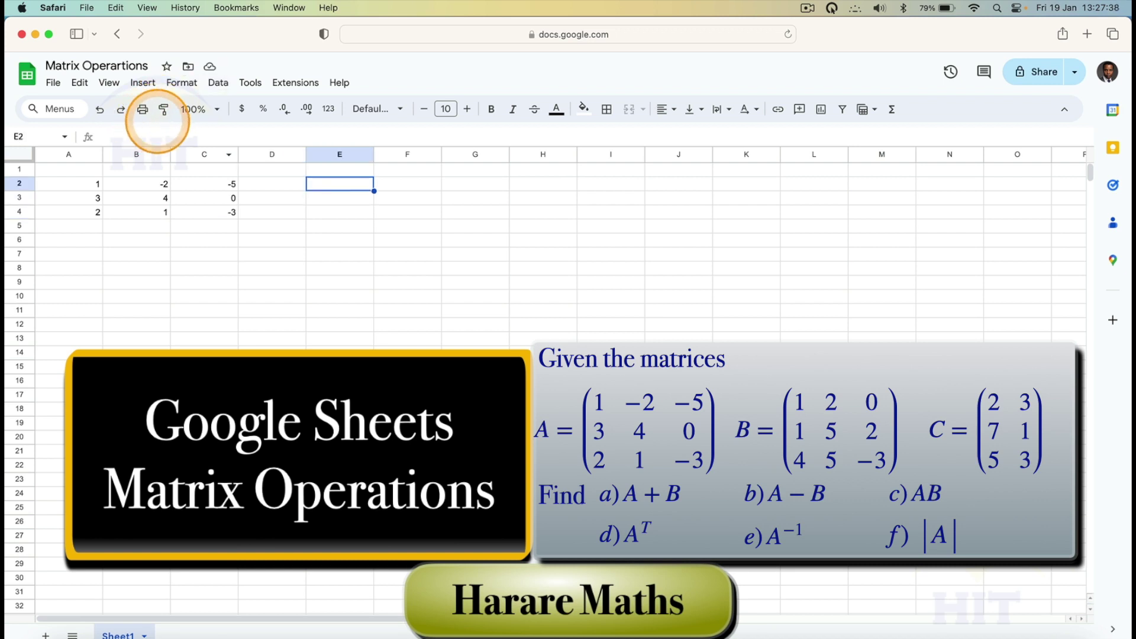
left_click(217, 109)
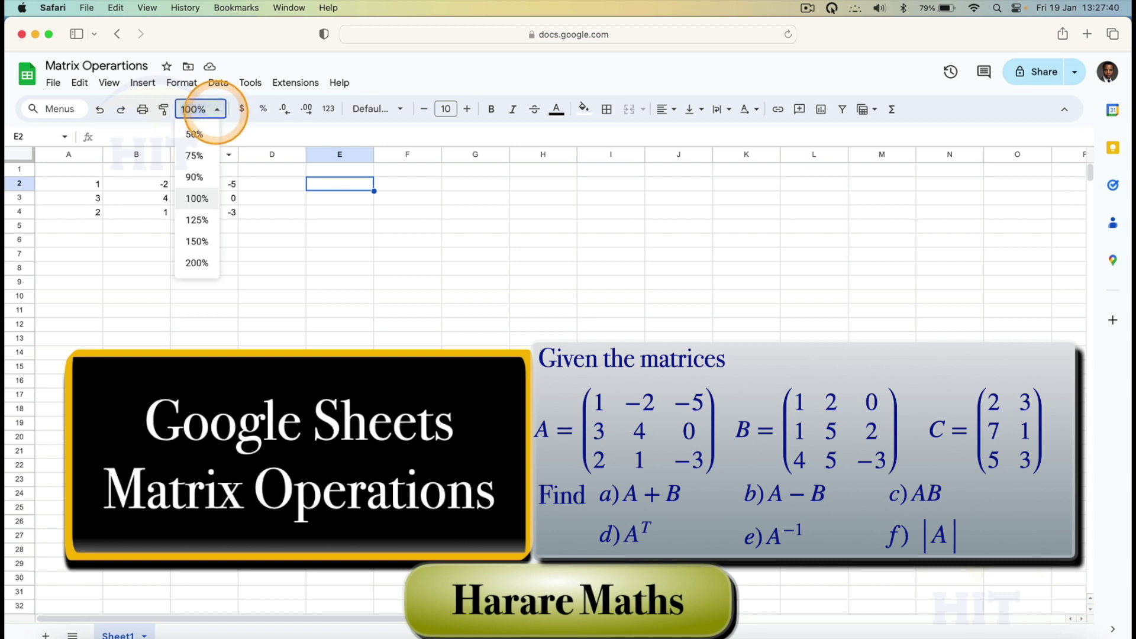
left_click(201, 241)
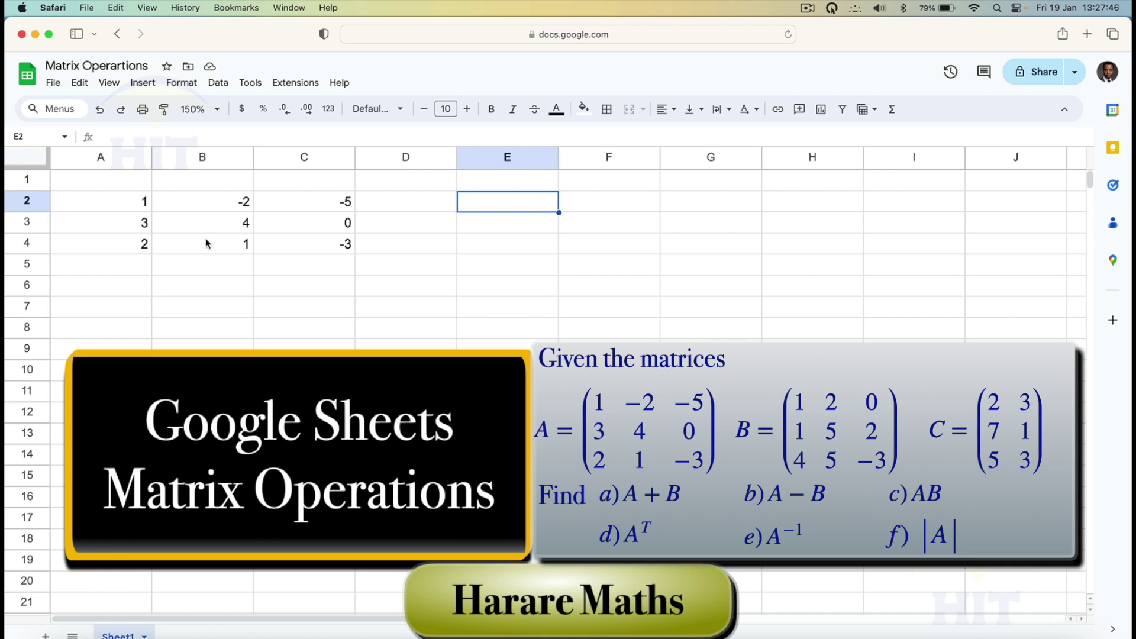
Enter the first row of matrix B, 1, 2 and 0, in cells E2 to G2
type("1")
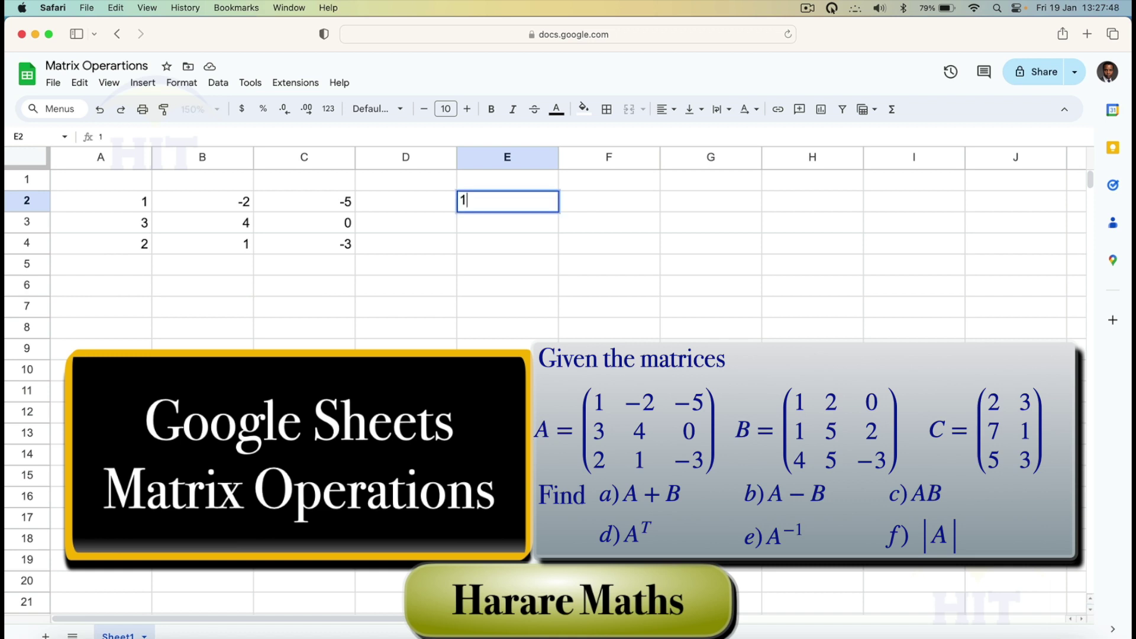
key("Tab")
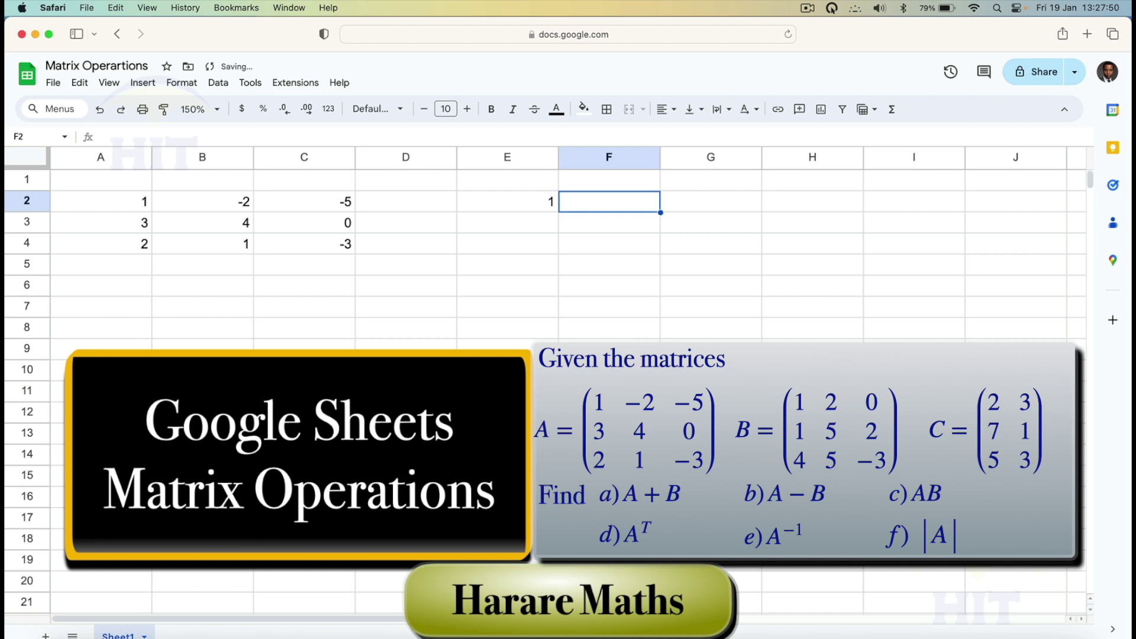
type("2")
key("Tab")
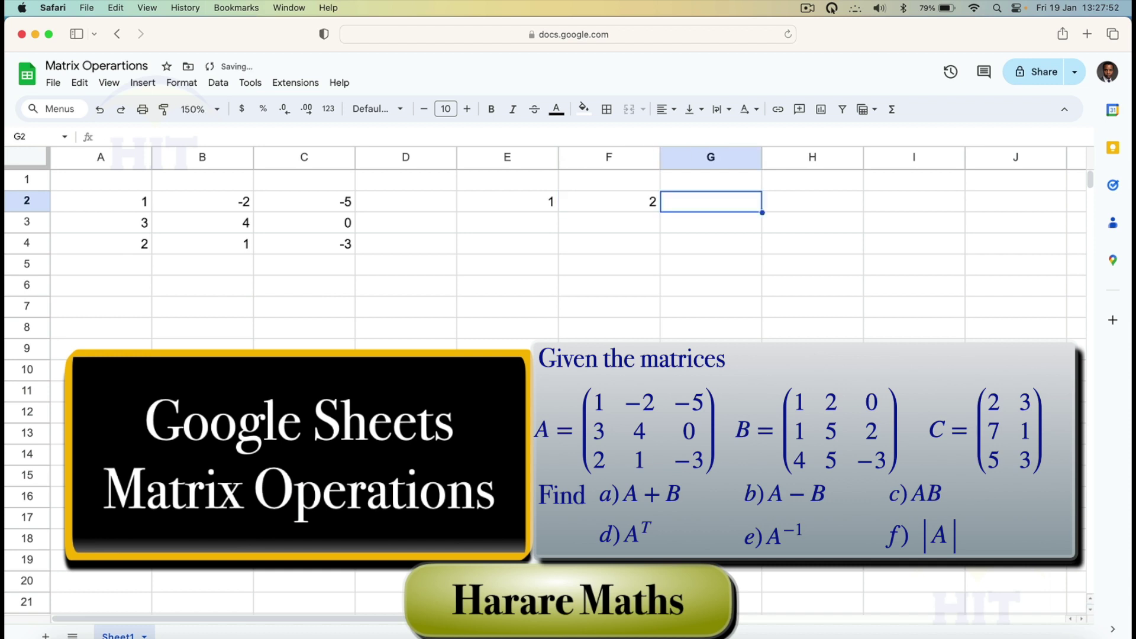
type("0")
key("Tab")
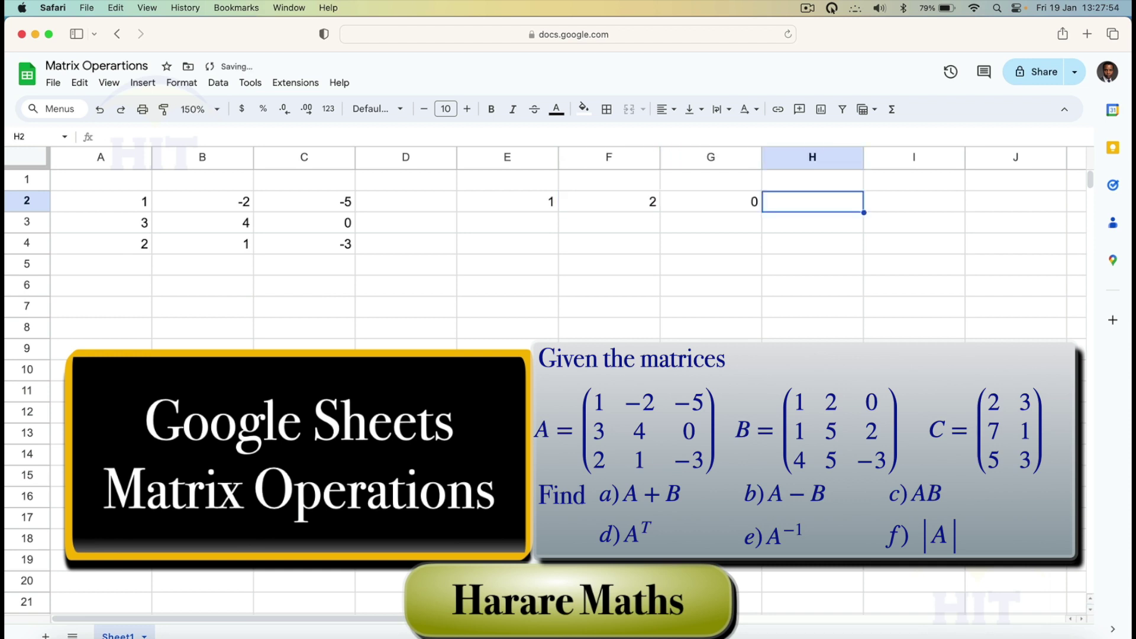
Enter the second row of matrix B, 1, 5 and 2, in cells E3 to G3
left_click(544, 223)
type("1")
key("Tab")
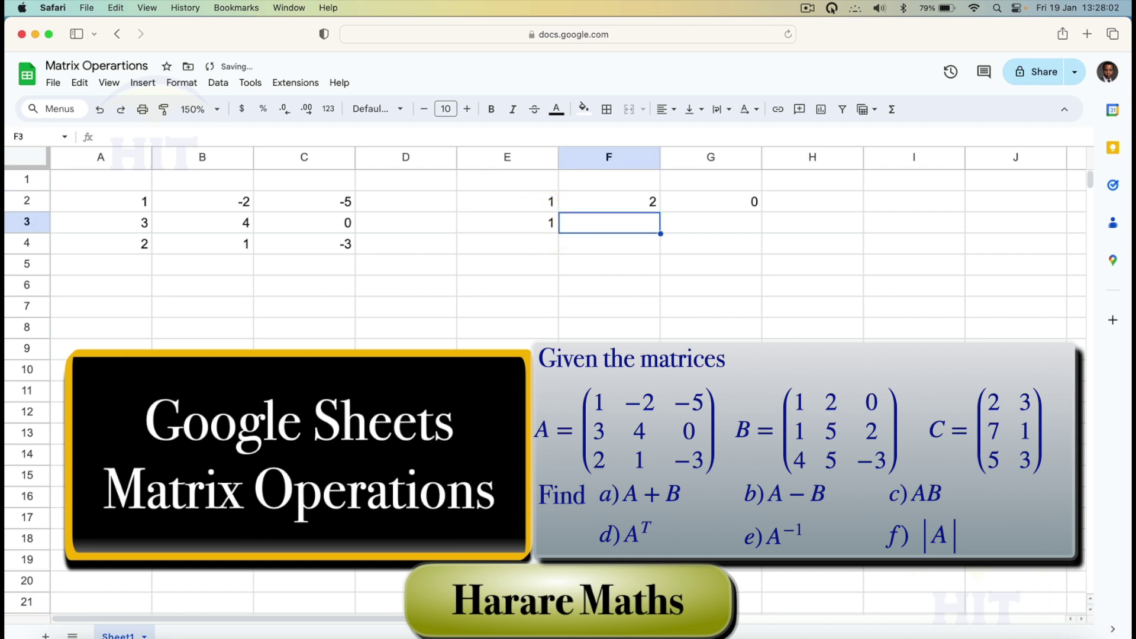
type("5")
key("Tab")
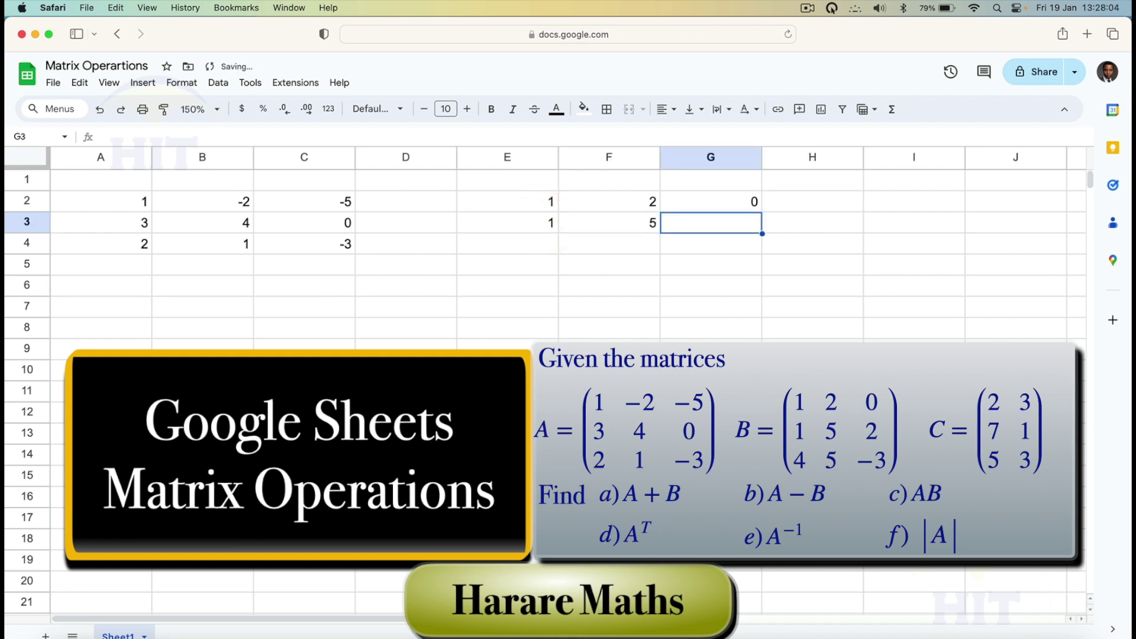
type("2")
Enter the third row of matrix B, 4, 5 and -3, in cells E4 to G4
left_click(531, 247)
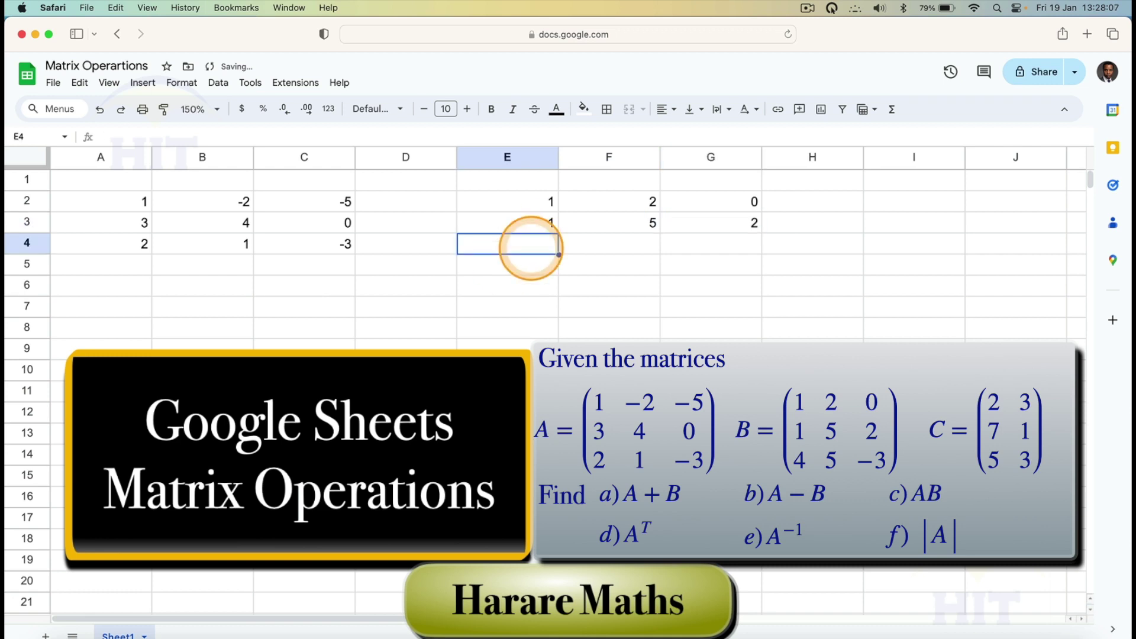
type("4")
key("Tab")
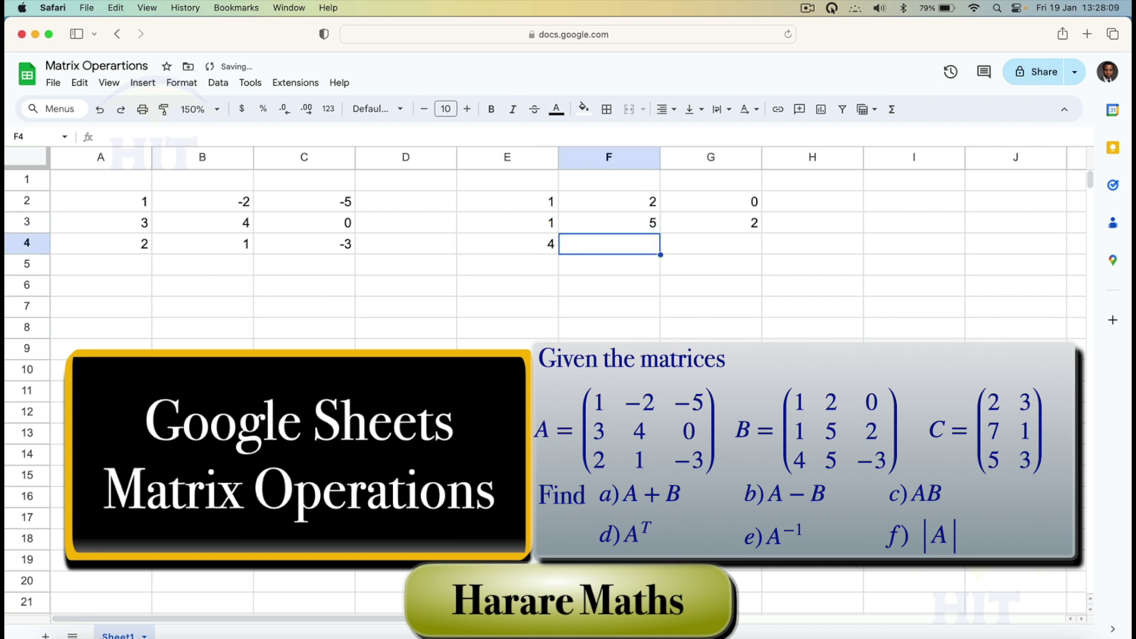
type("5")
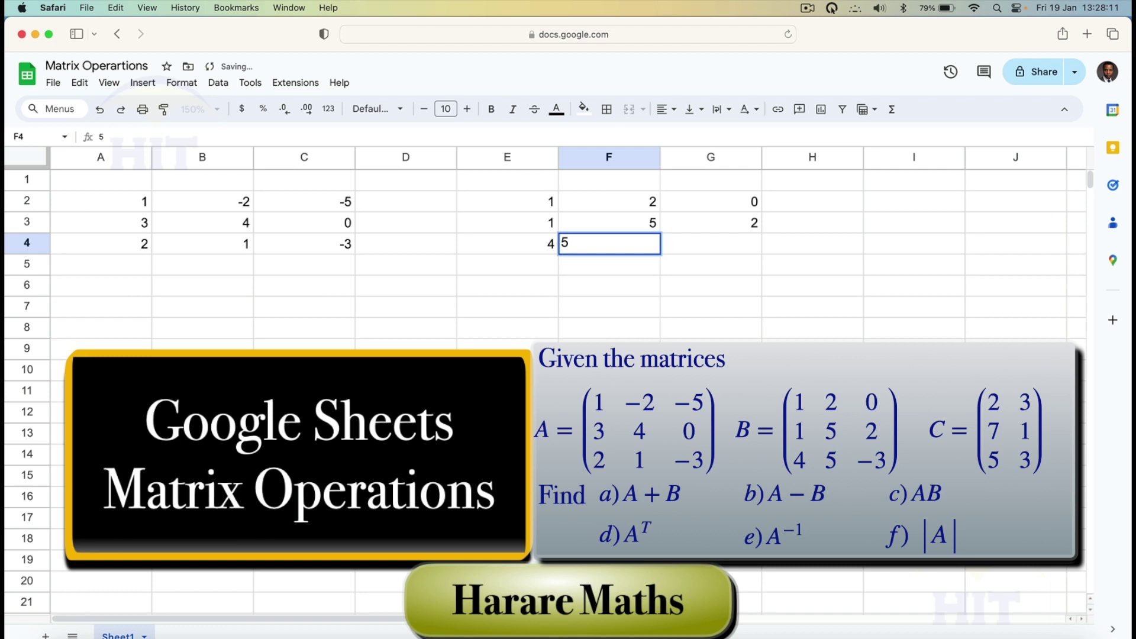
key("Tab")
type("-3")
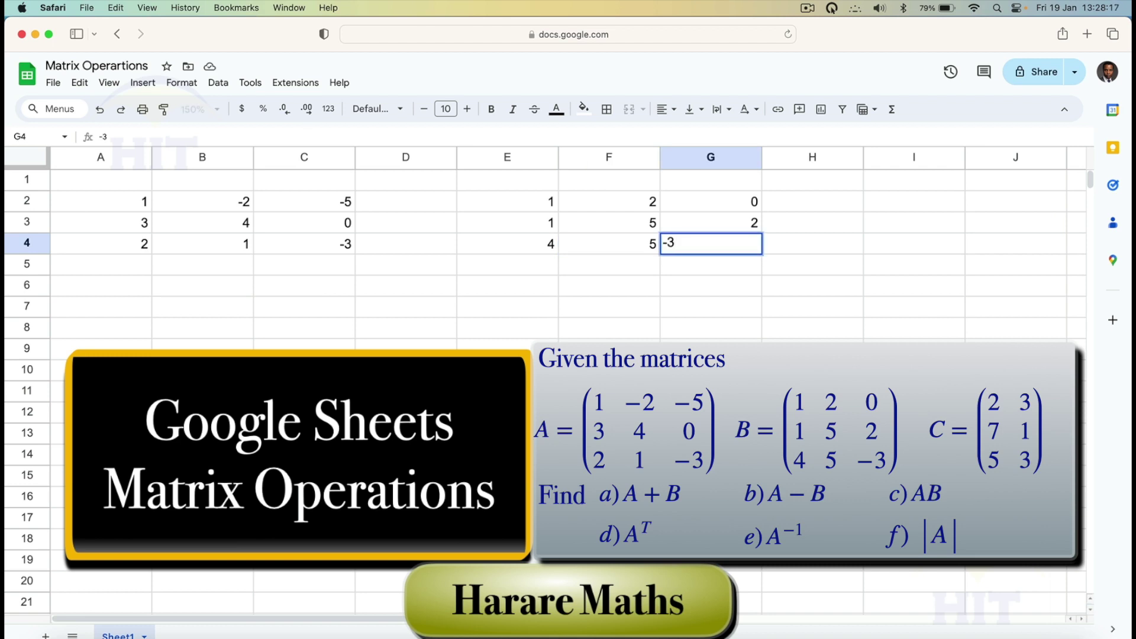
key("Tab")
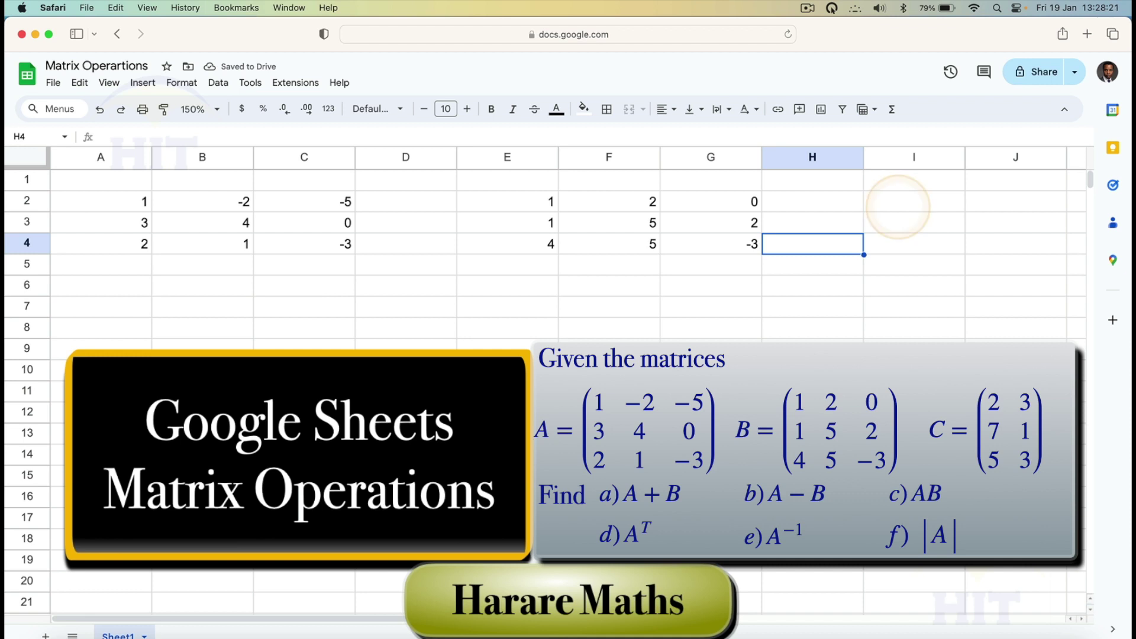
Enter the first row of matrix C, 2 and 3, in cells I2 and J2
left_click(903, 204)
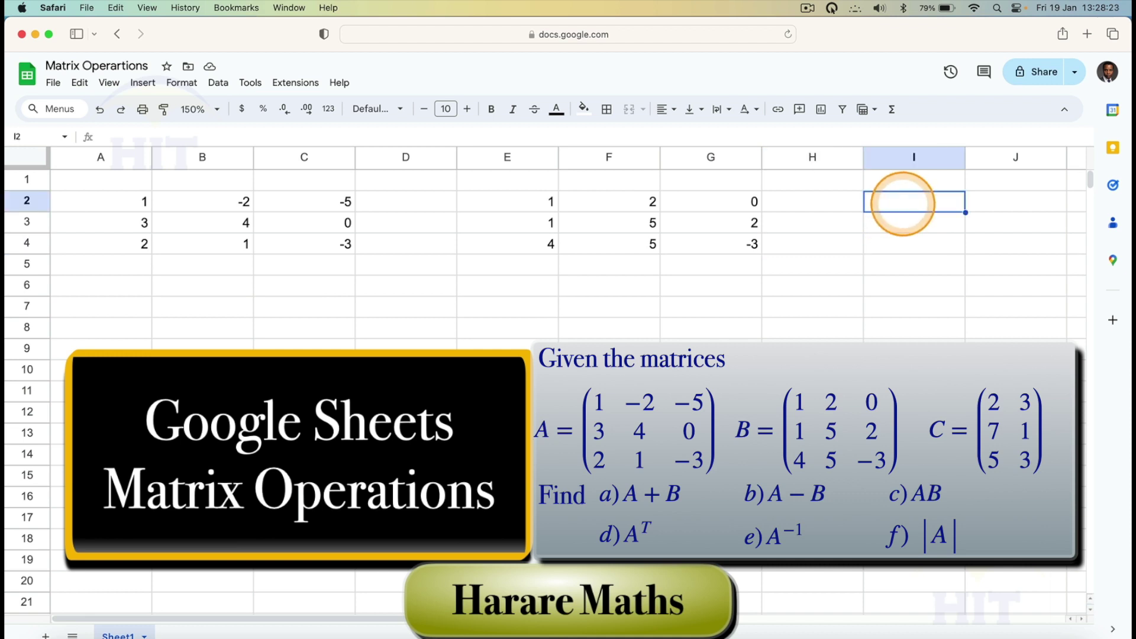
type("2")
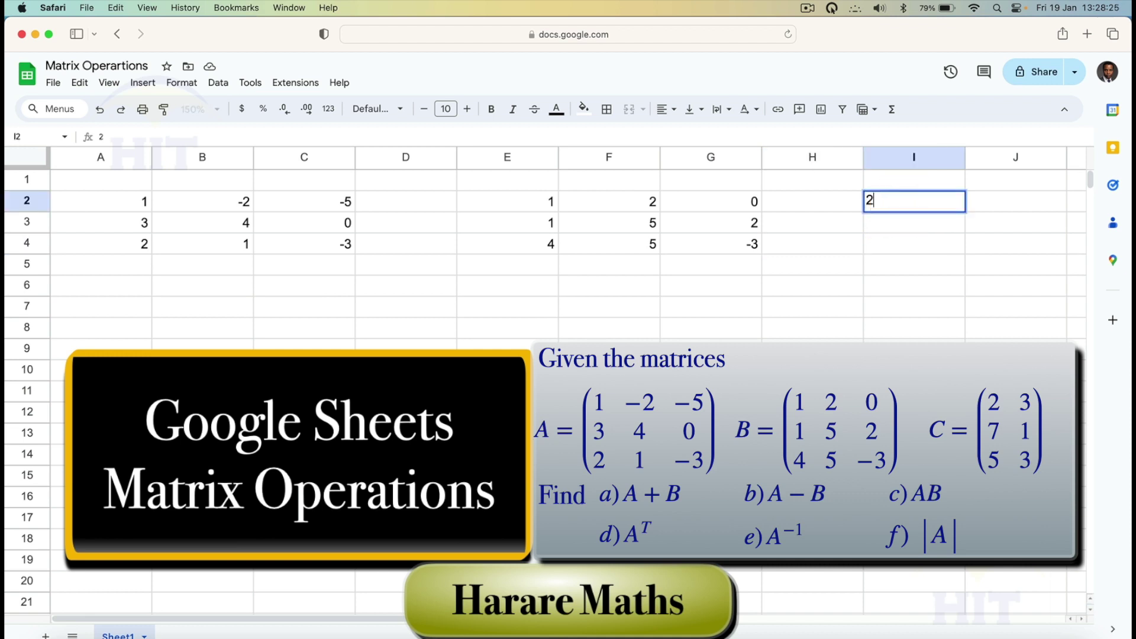
key("Tab")
type("3")
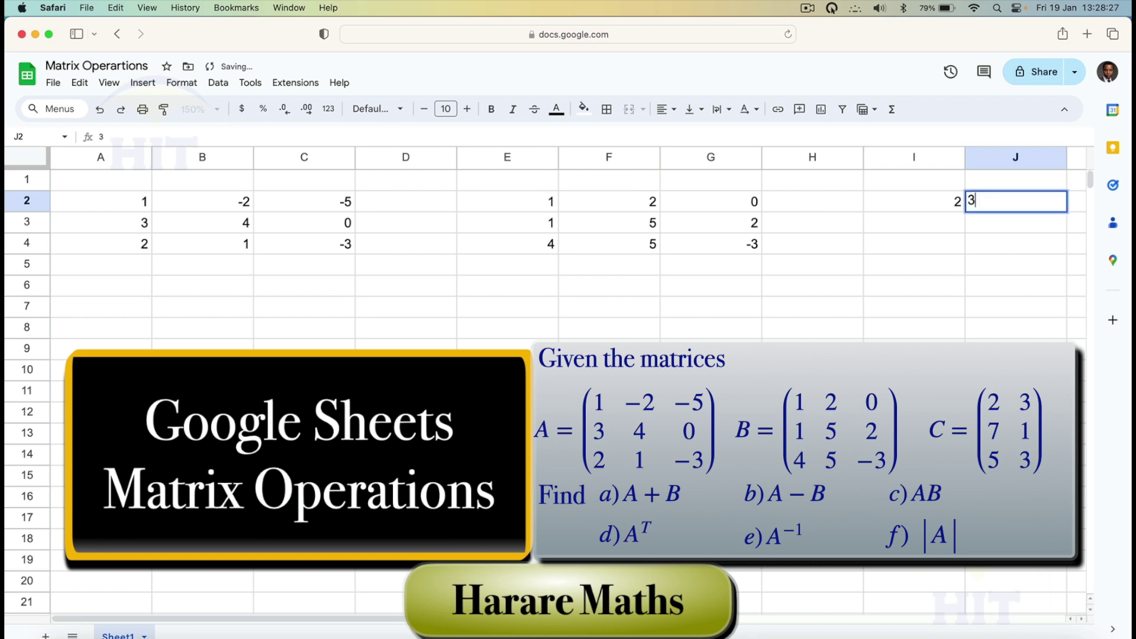
key("Return")
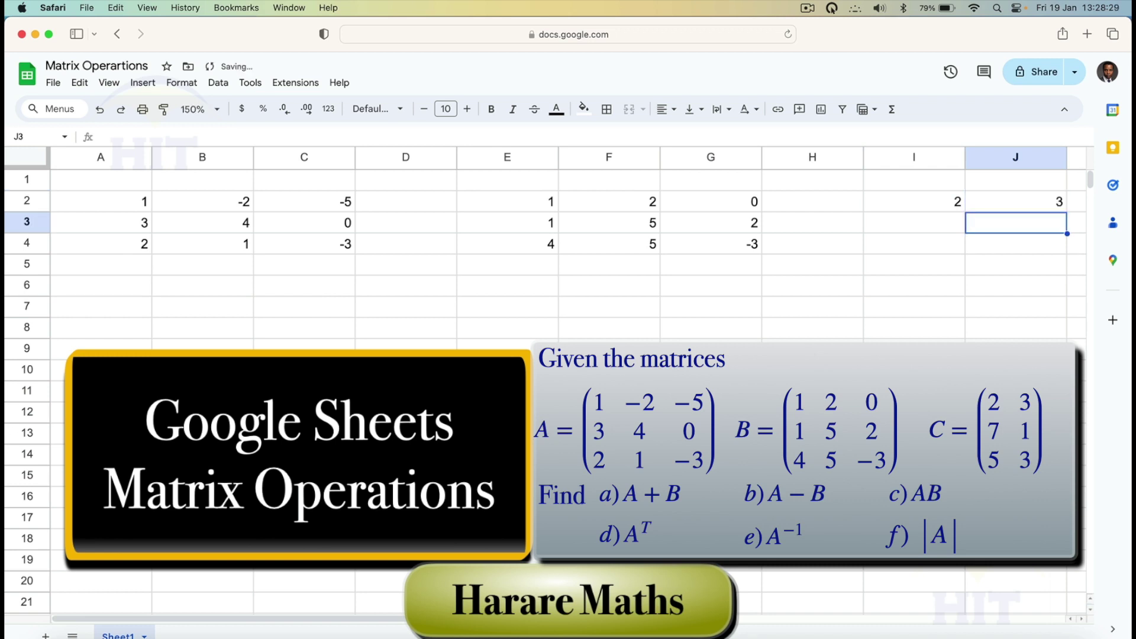
Enter the second row of matrix C, 7 and 1, in cells I3 and J3
type("7")
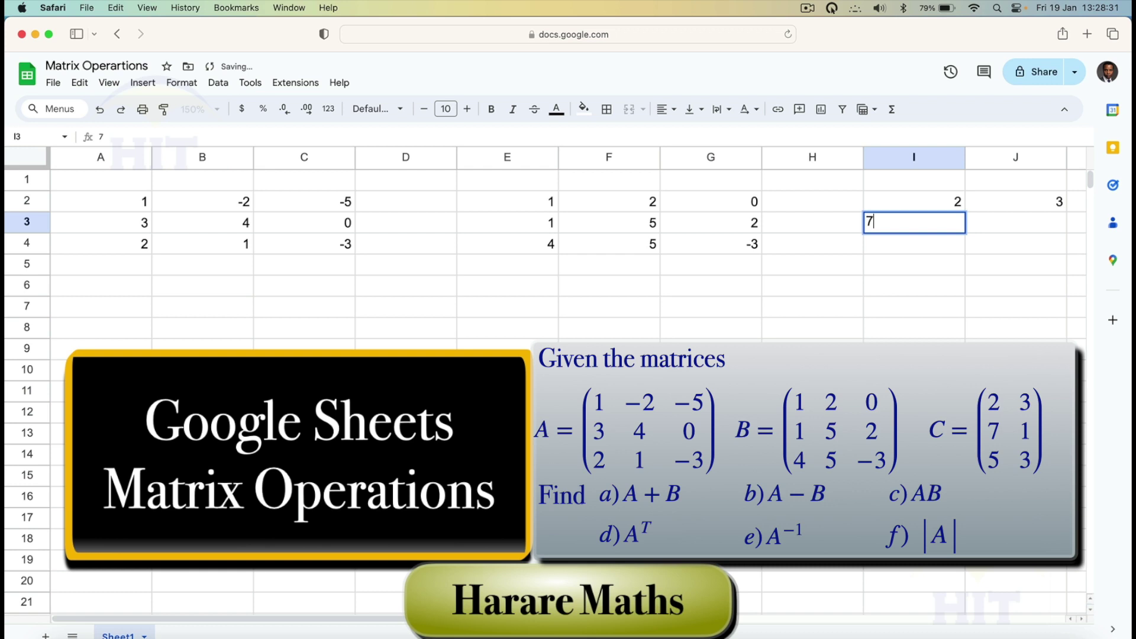
key("Tab")
type("1")
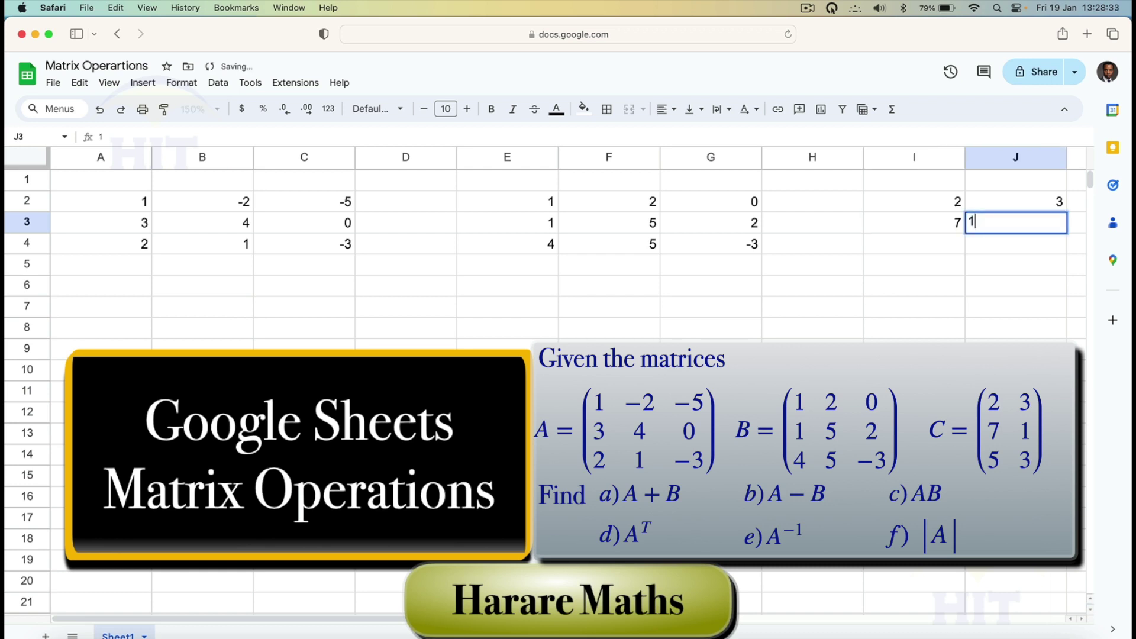
key("Tab")
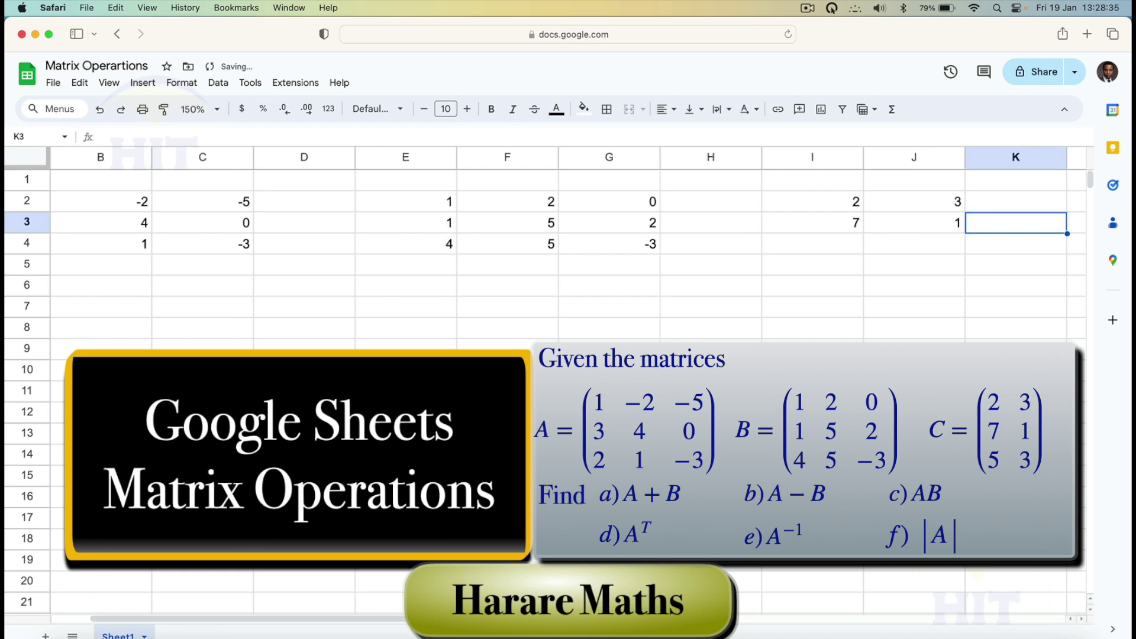
Enter the third row of matrix C, 5 and 3, in cells I4 and J4
left_click(847, 243)
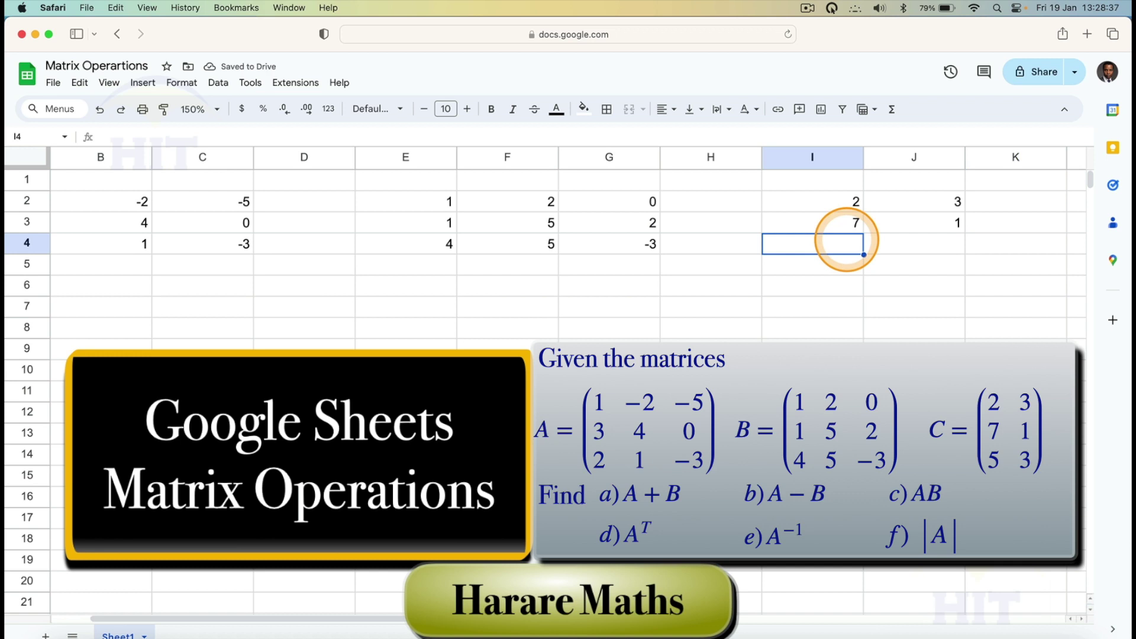
type("5")
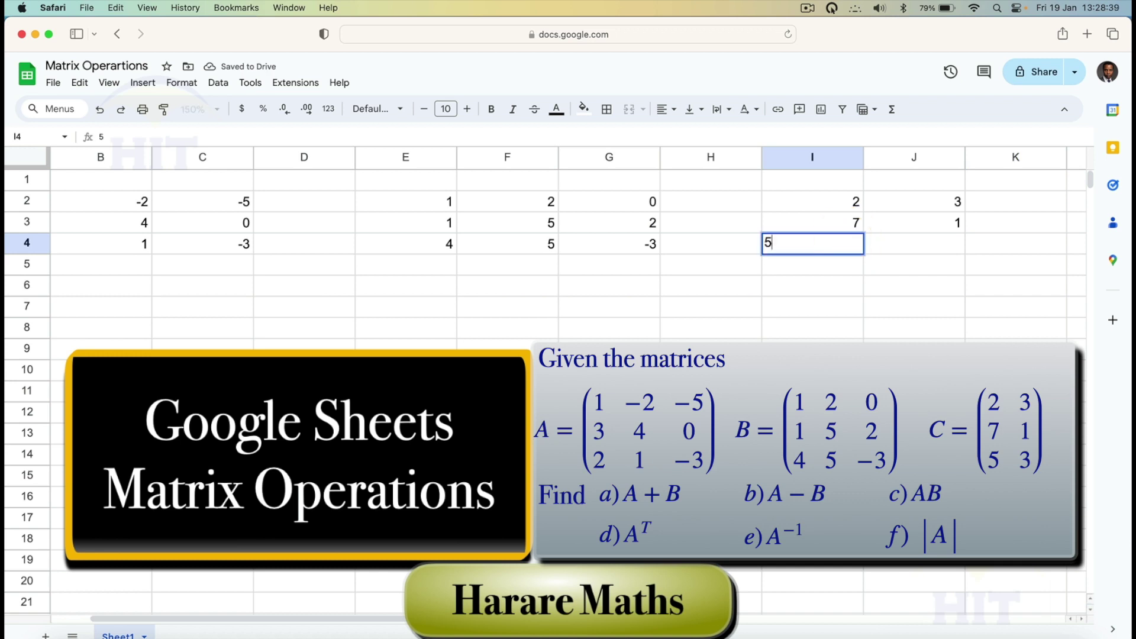
key("Tab")
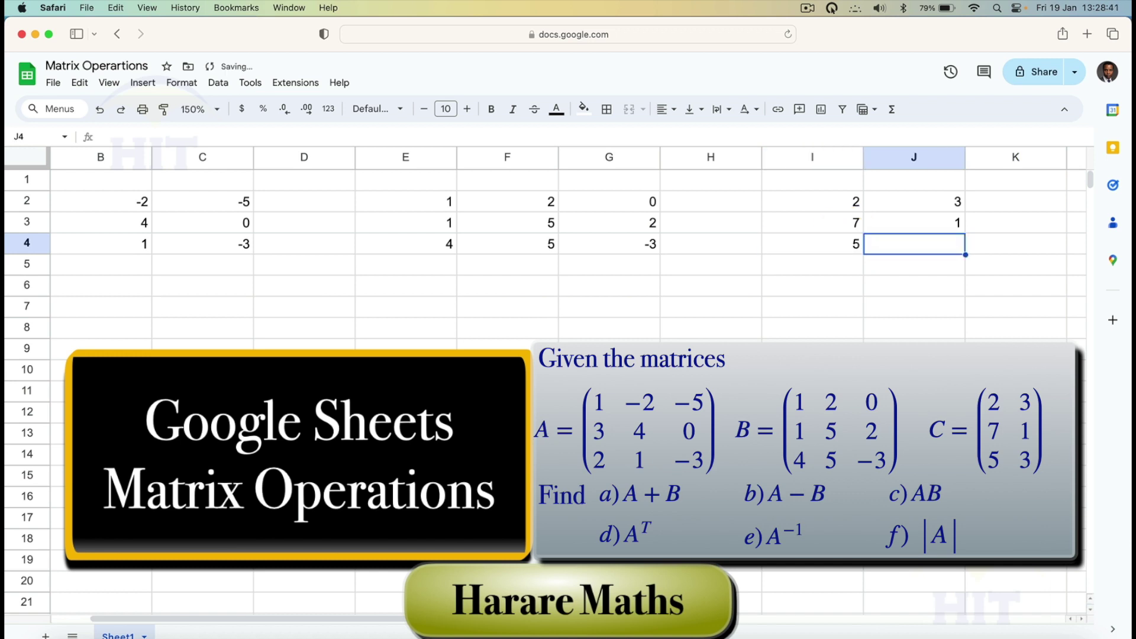
type("3")
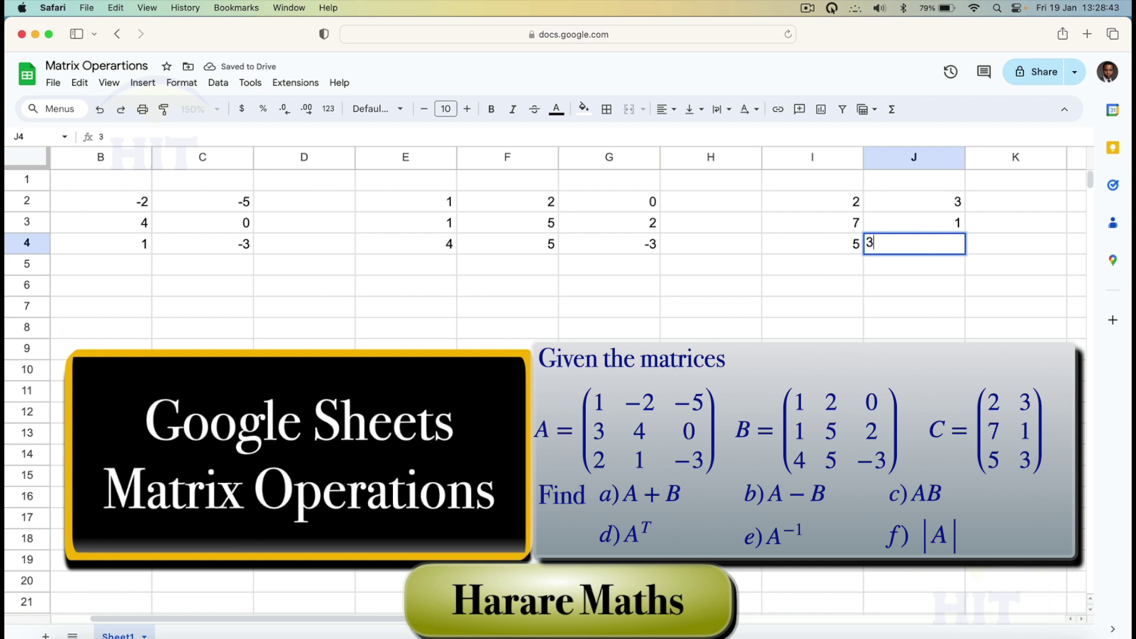
key("Return")
scroll(732, 294, "left", 2)
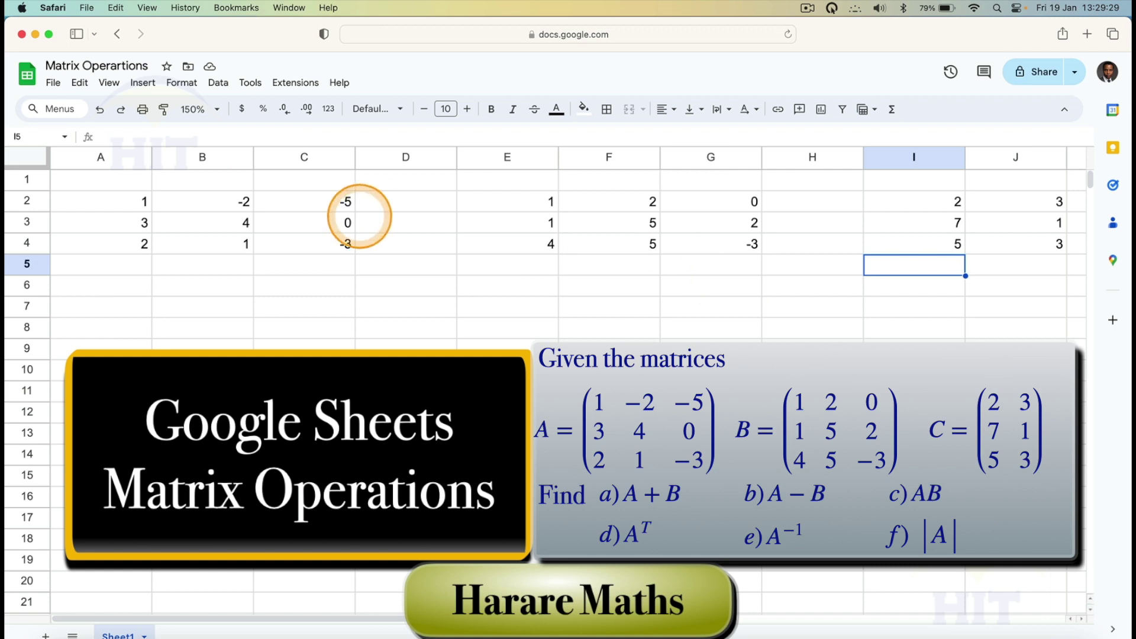
Apply all borders to matrix A in cells A2 to C4
left_click(108, 197)
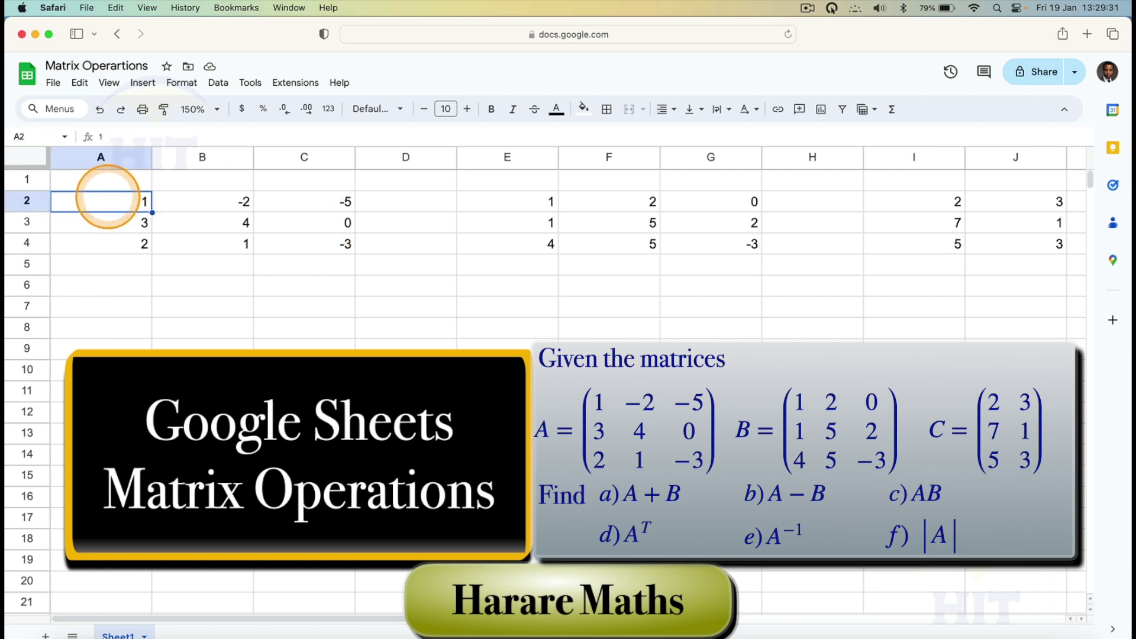
key("shift+Right")
key("shift+Right")
key("shift+Down")
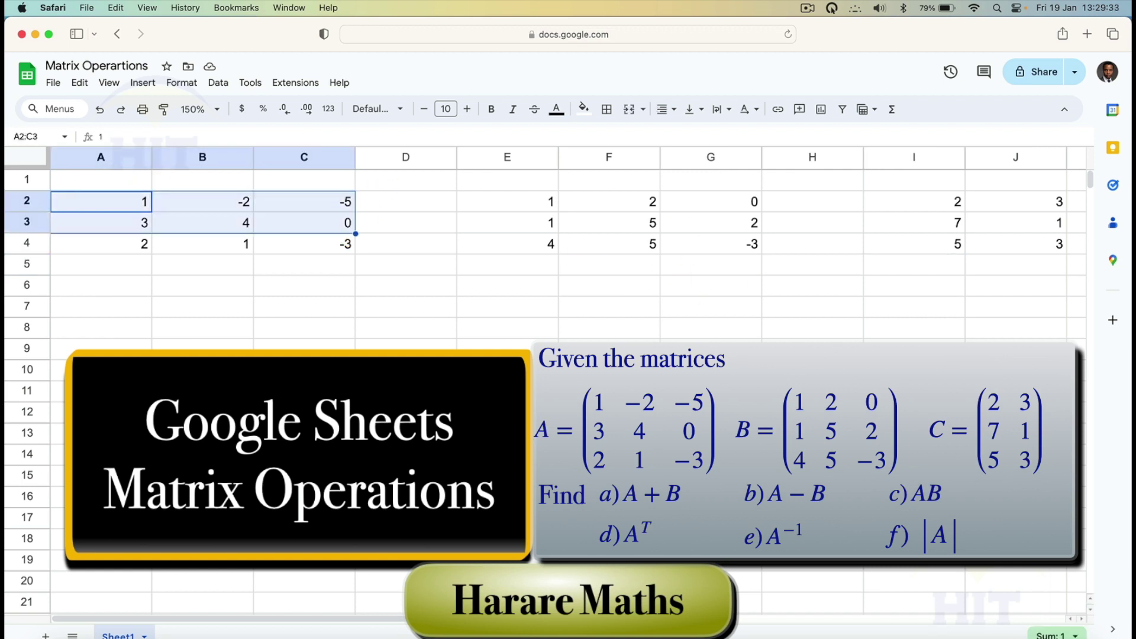
key("shift+Down")
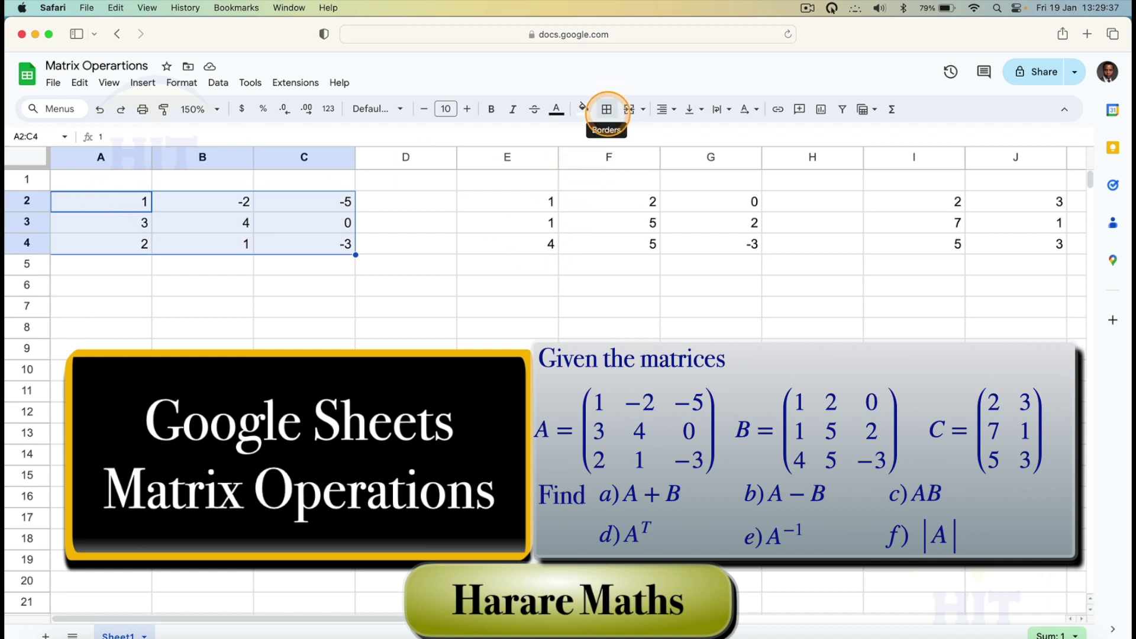
left_click(606, 109)
left_click(614, 137)
Apply all borders to matrix B in cells E2 to G4
left_click(528, 203)
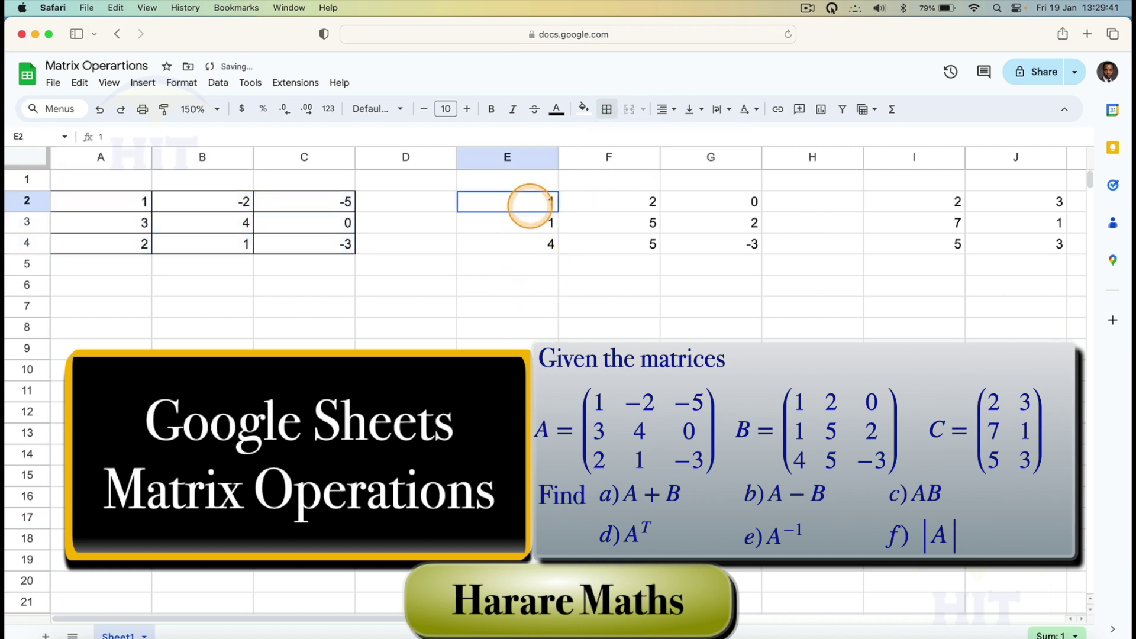
key("shift+Right")
key("shift+Right")
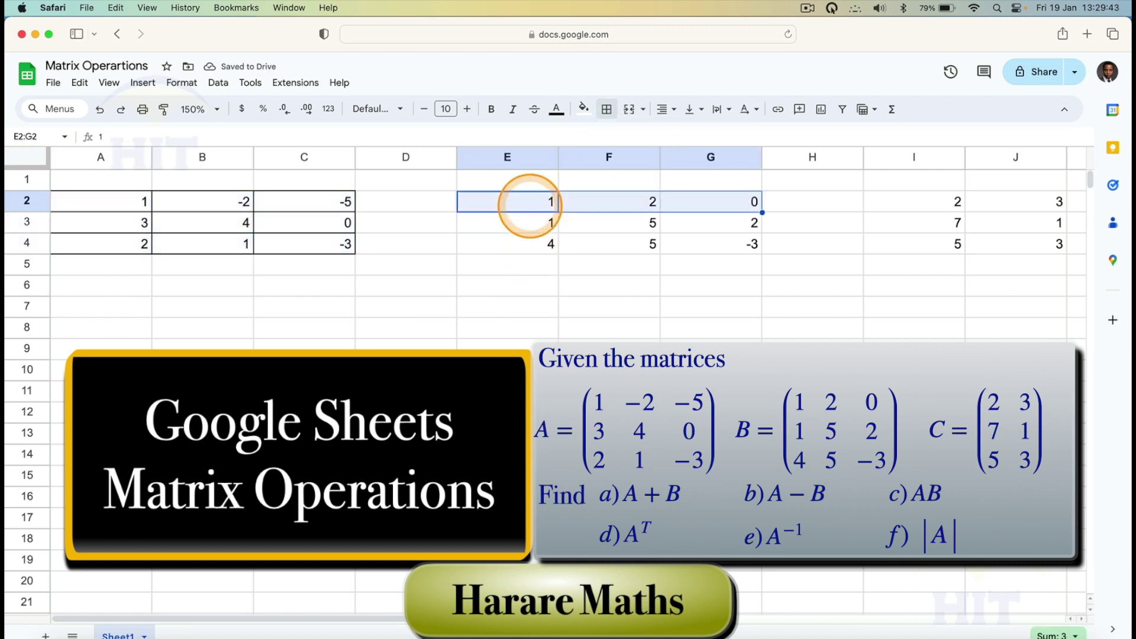
key("shift+Down")
key("shift+Down")
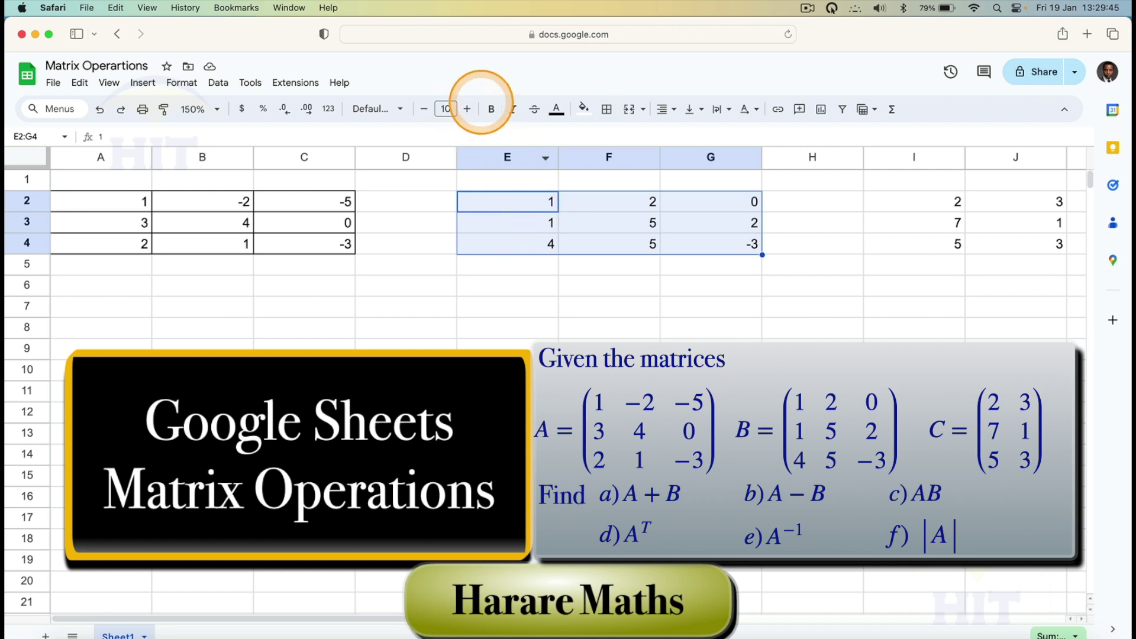
left_click(607, 109)
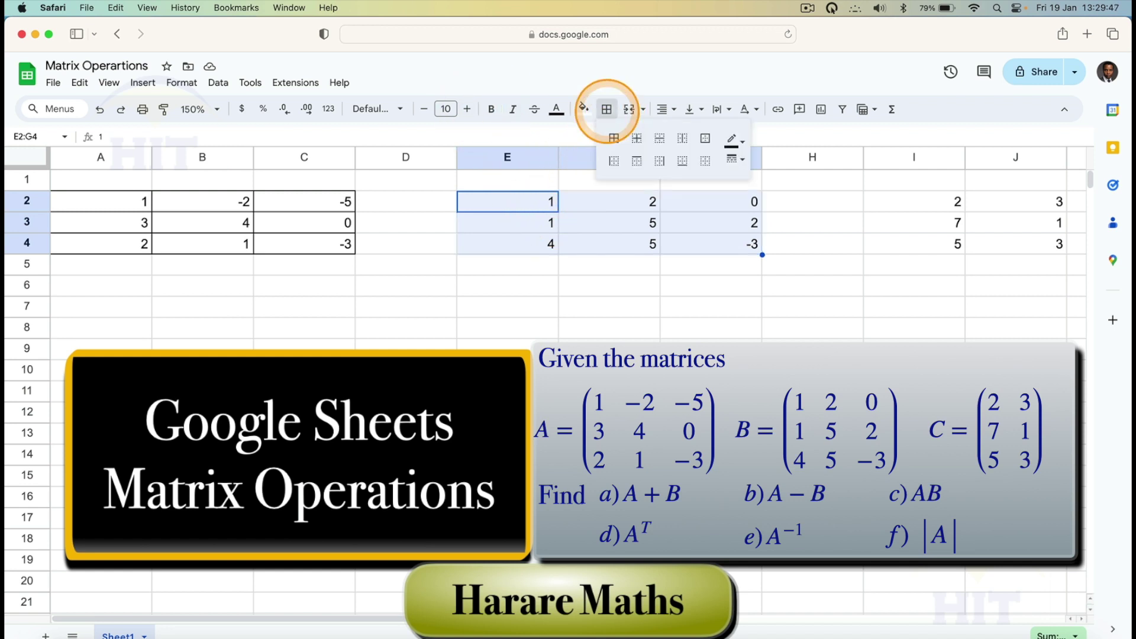
left_click(614, 138)
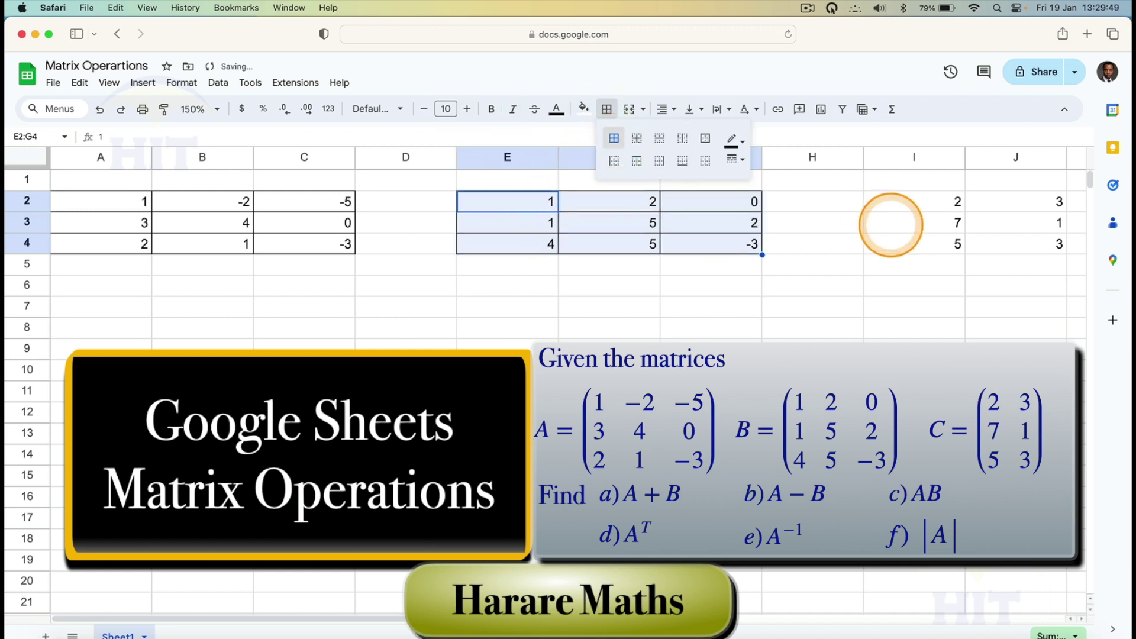
Apply all borders to matrix C in cells I2 to J4
left_click(901, 208)
key("shift+Right")
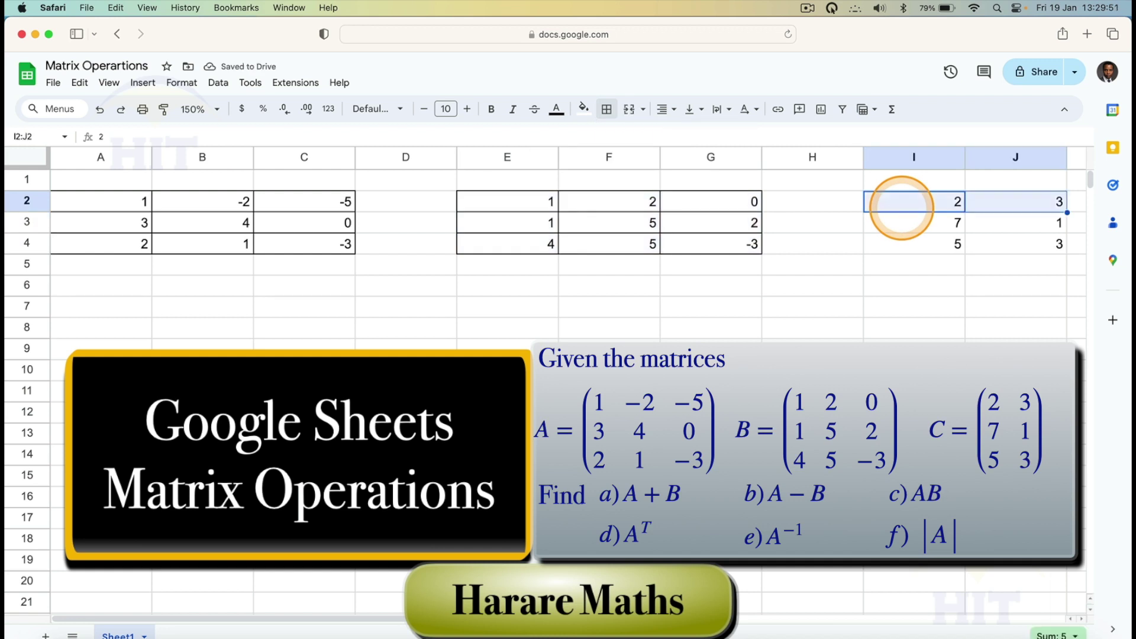
key("shift+Down")
key("shift+Down")
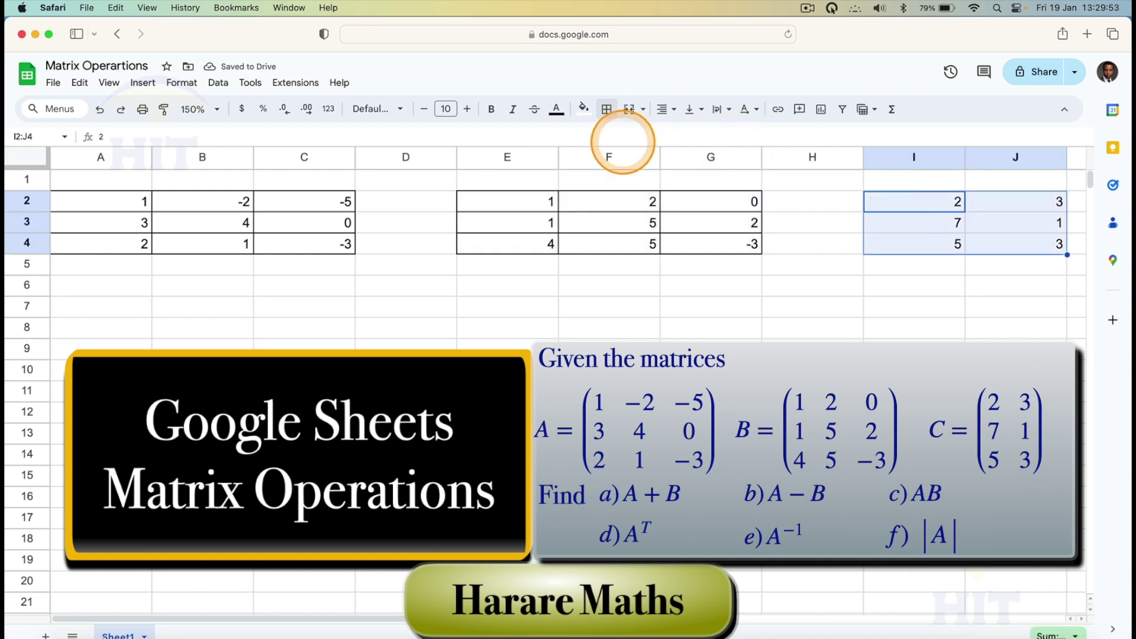
left_click(606, 109)
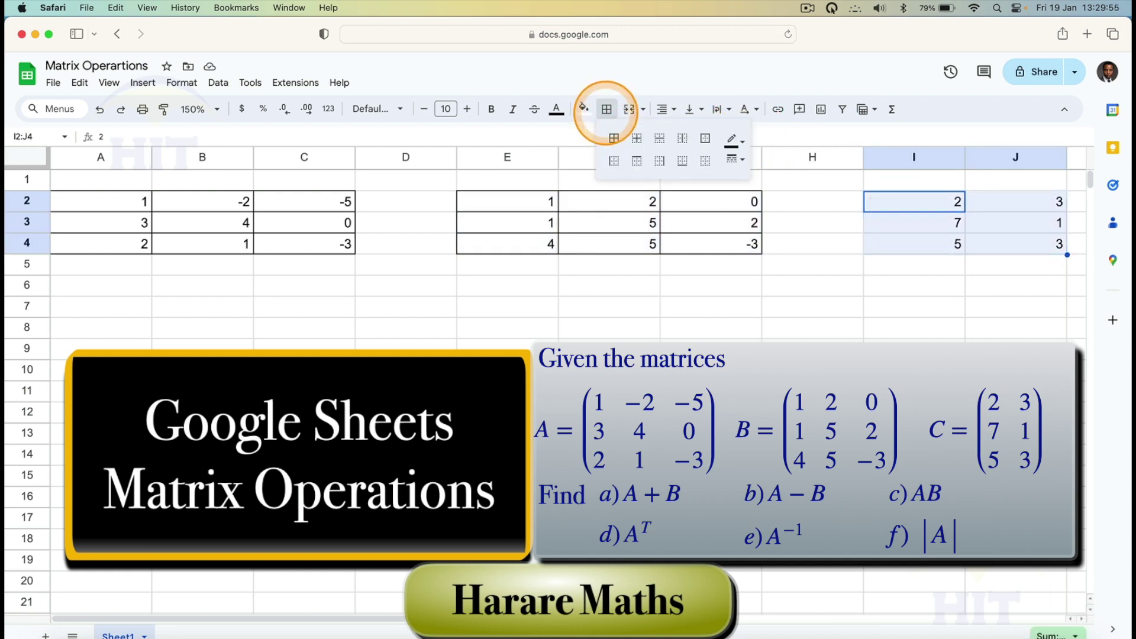
left_click(613, 139)
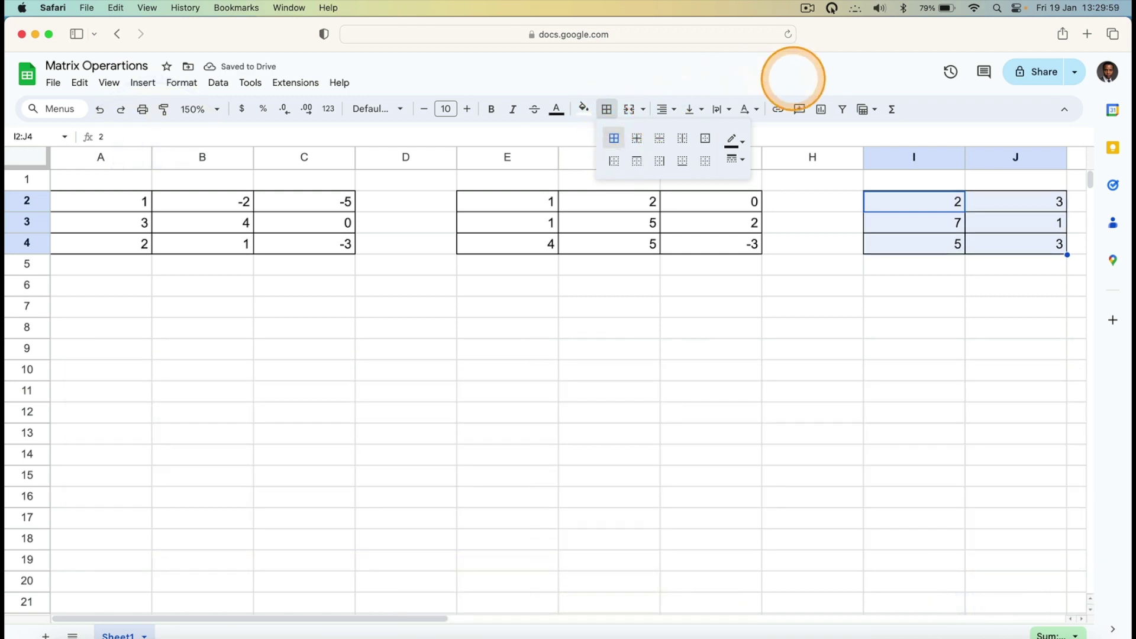
left_click(676, 392)
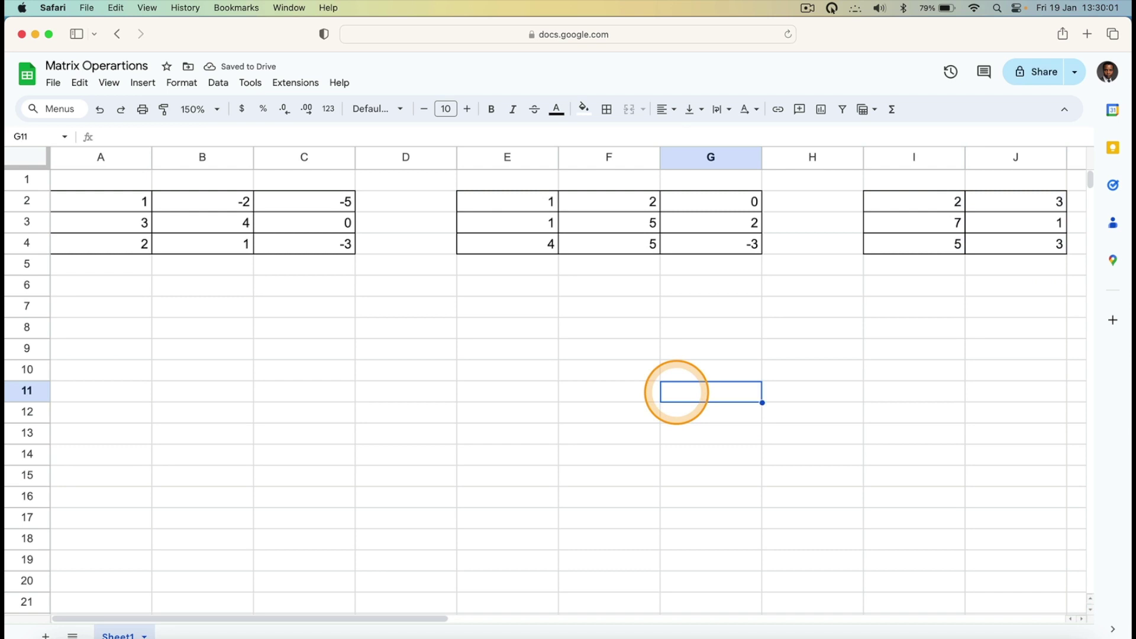
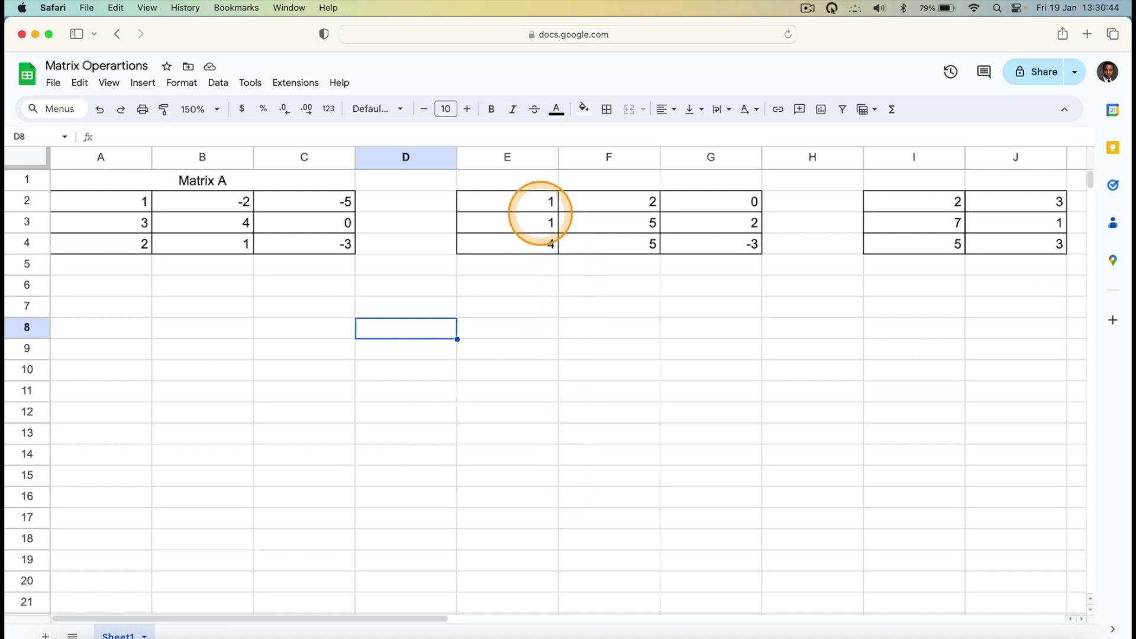
Merge cells E1 to G1 above the second matrix into one heading cell
left_click(516, 184)
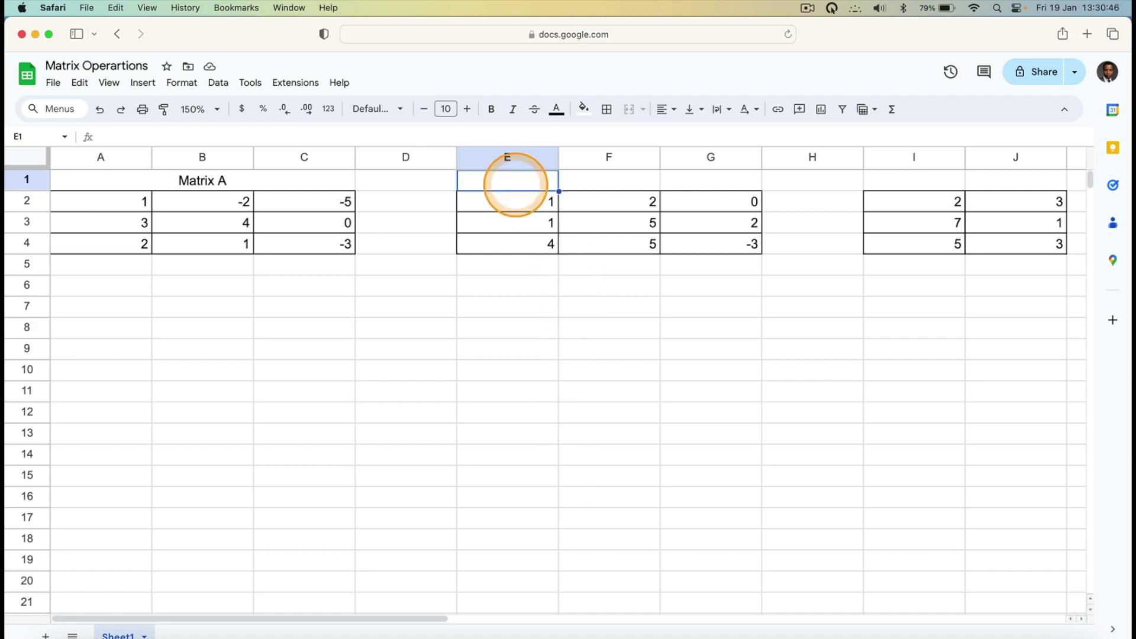
key("shift+Right")
key("shift+Right")
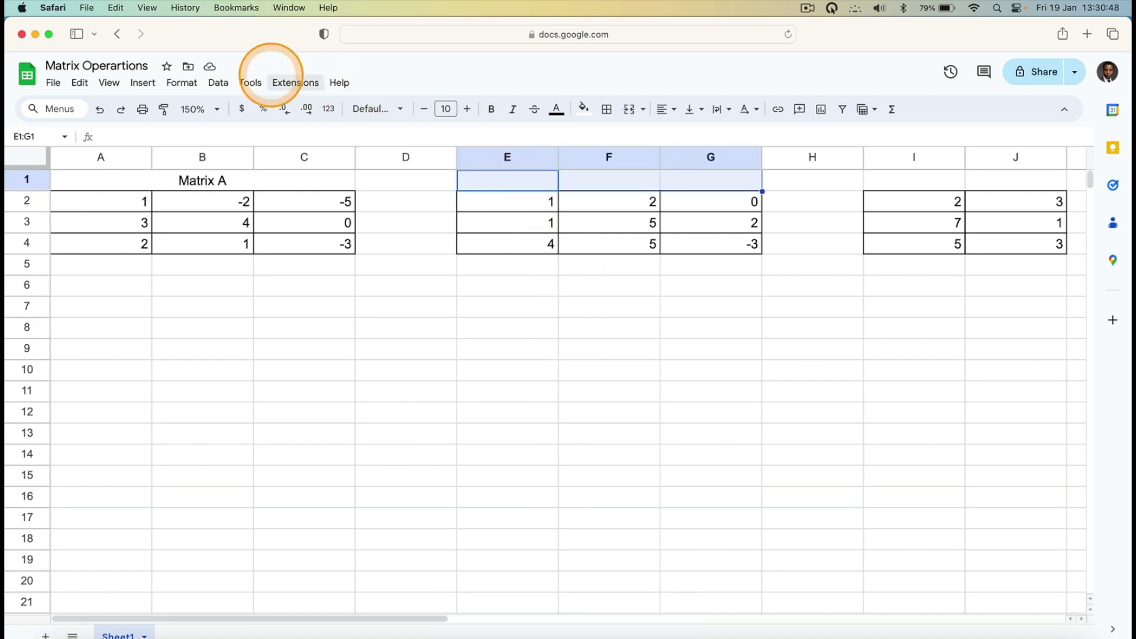
left_click(182, 83)
mouse_move(294, 280)
left_click(406, 283)
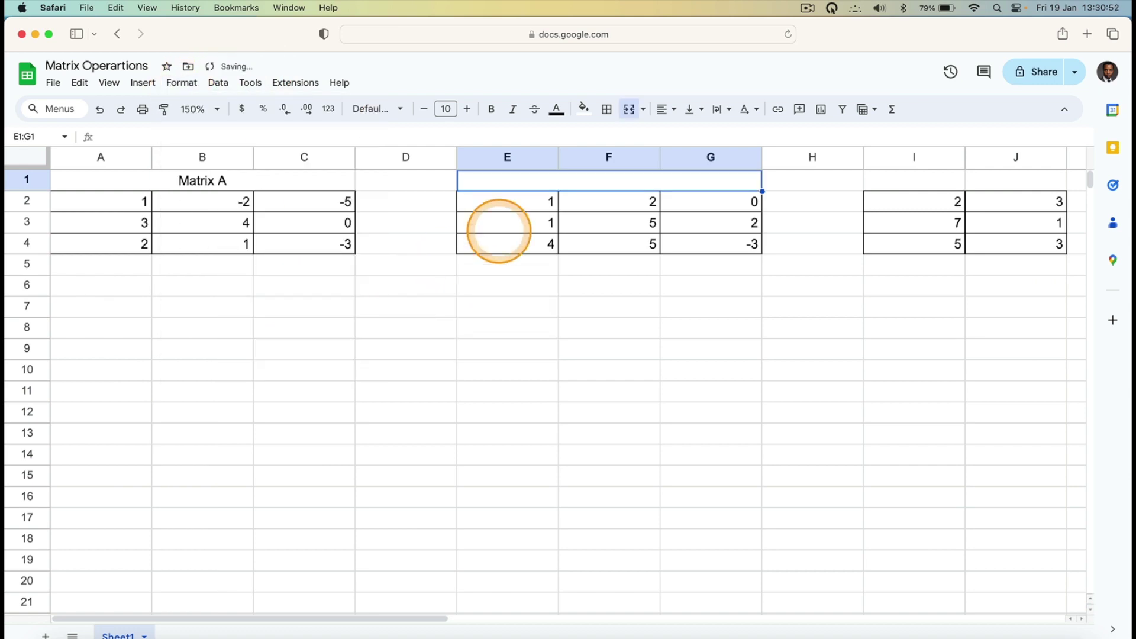
Enter the heading "Matrix C" in the merged cell E1:G1 and centre it horizontally
type("M")
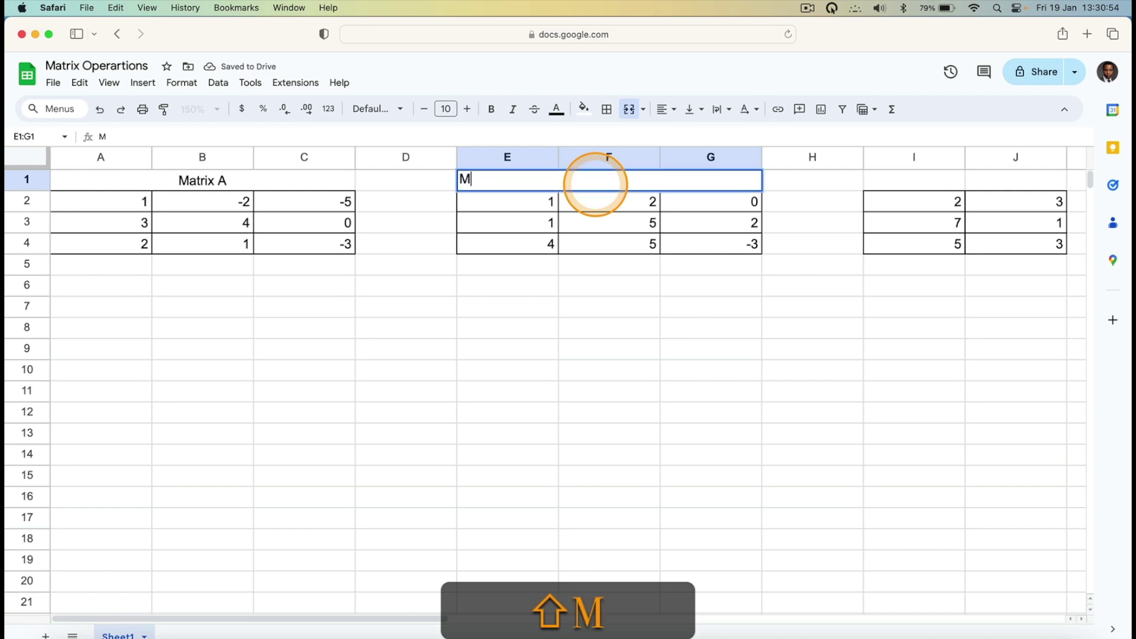
type("atrix C")
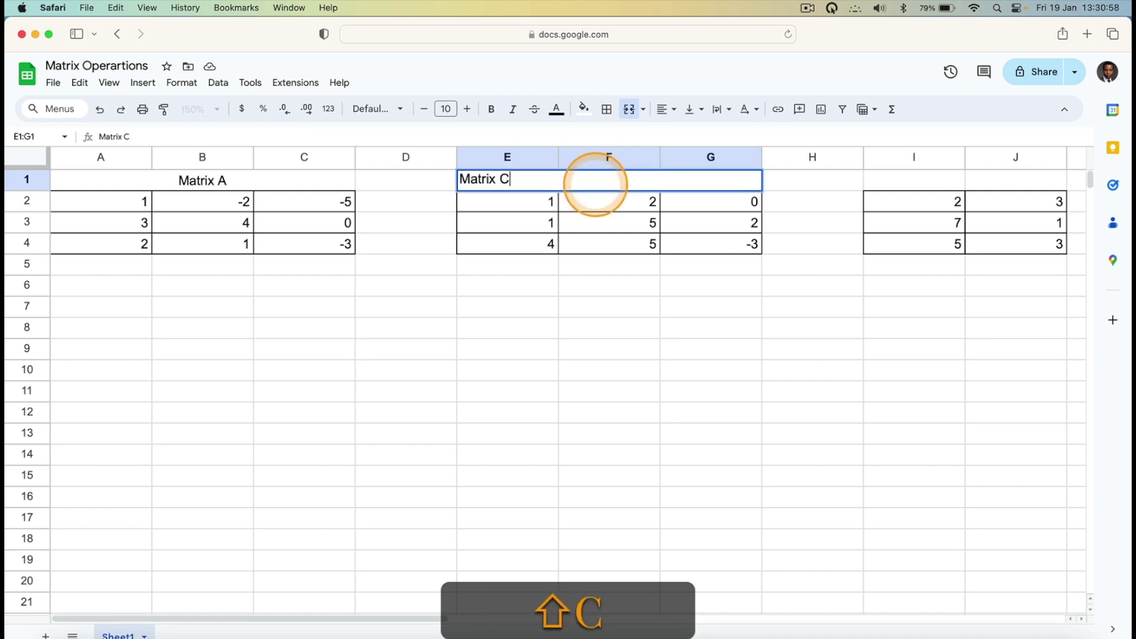
left_click(656, 301)
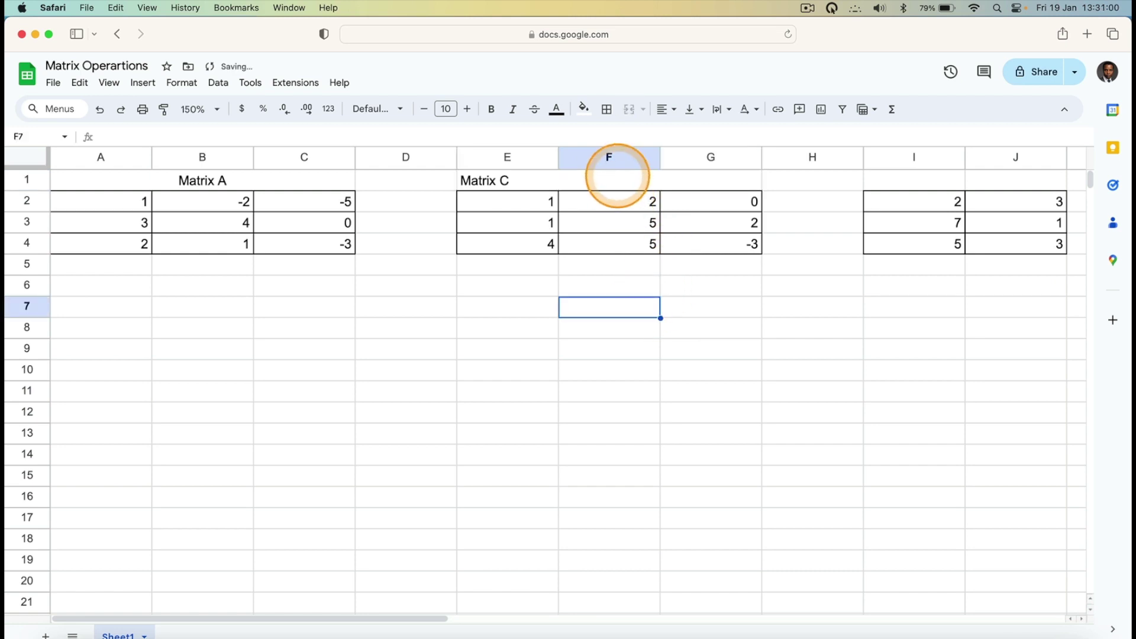
left_click(617, 176)
left_click(665, 109)
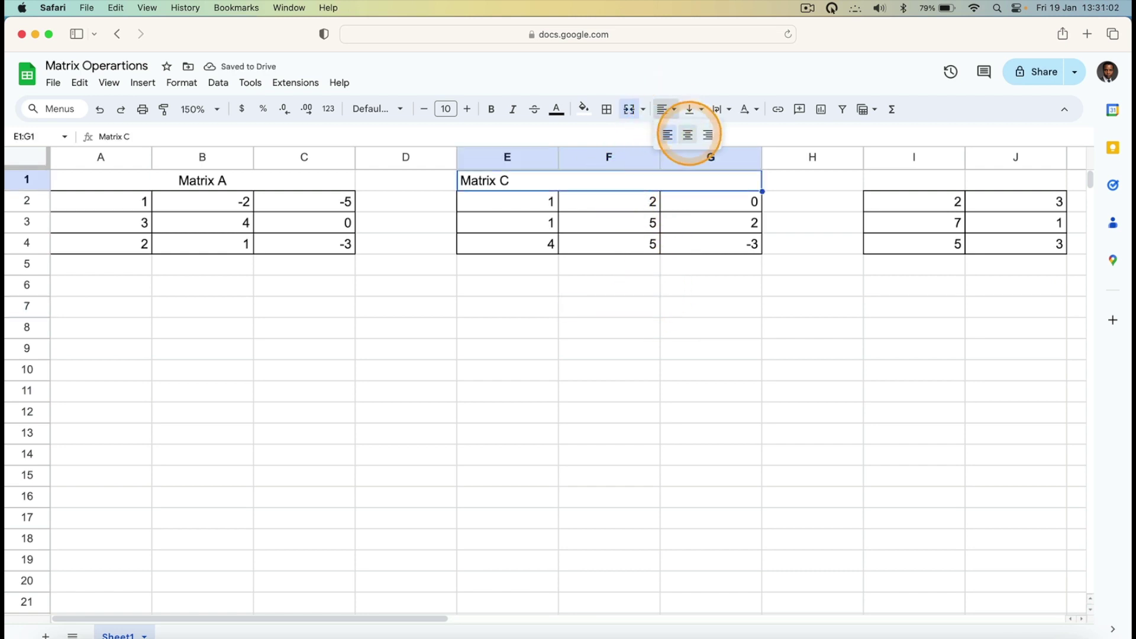
left_click(688, 134)
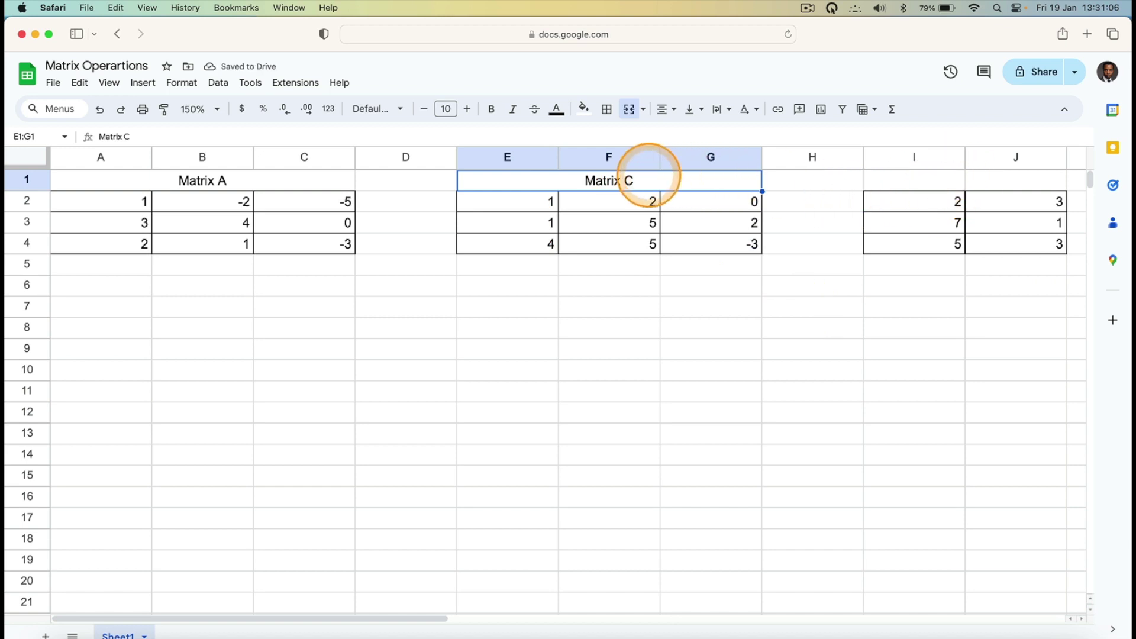
Correct the heading in merged cell E1:G1 to "Matrix B"
double_click(634, 177)
key("BackSpace")
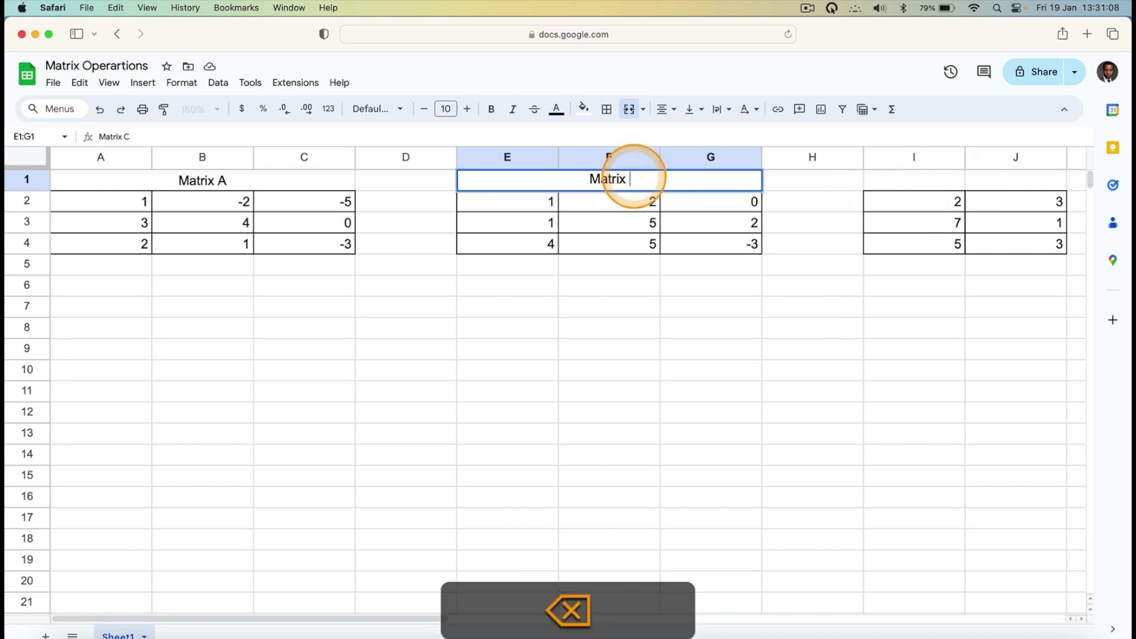
type("B")
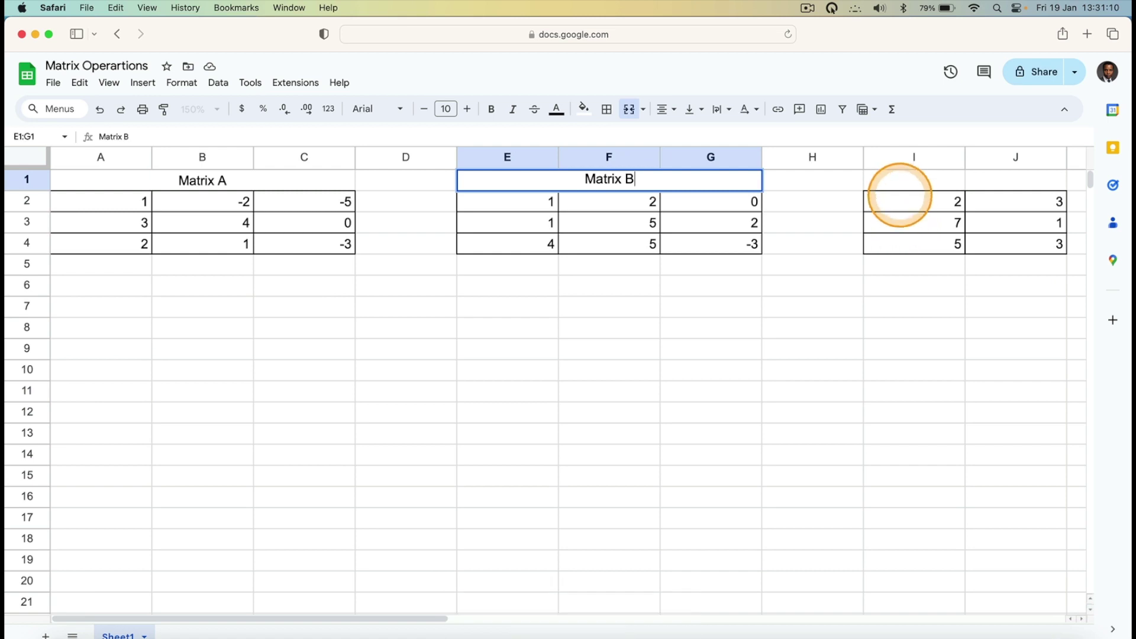
Merge cells I1 and J1 above the third matrix into one heading cell
left_click(896, 184)
key("shift+Right")
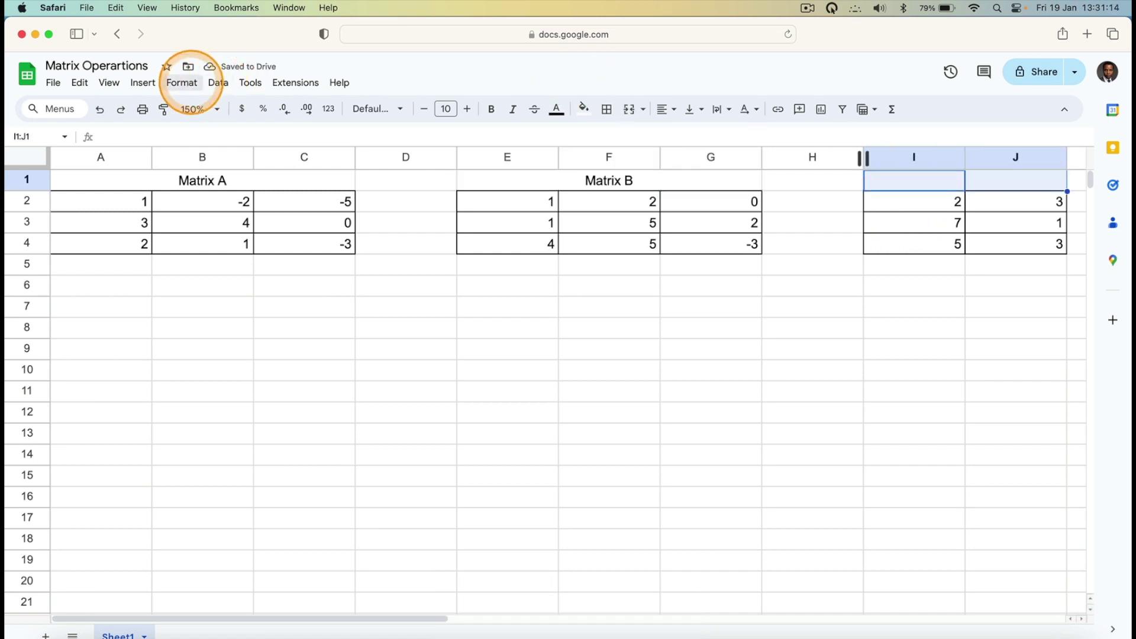
left_click(182, 81)
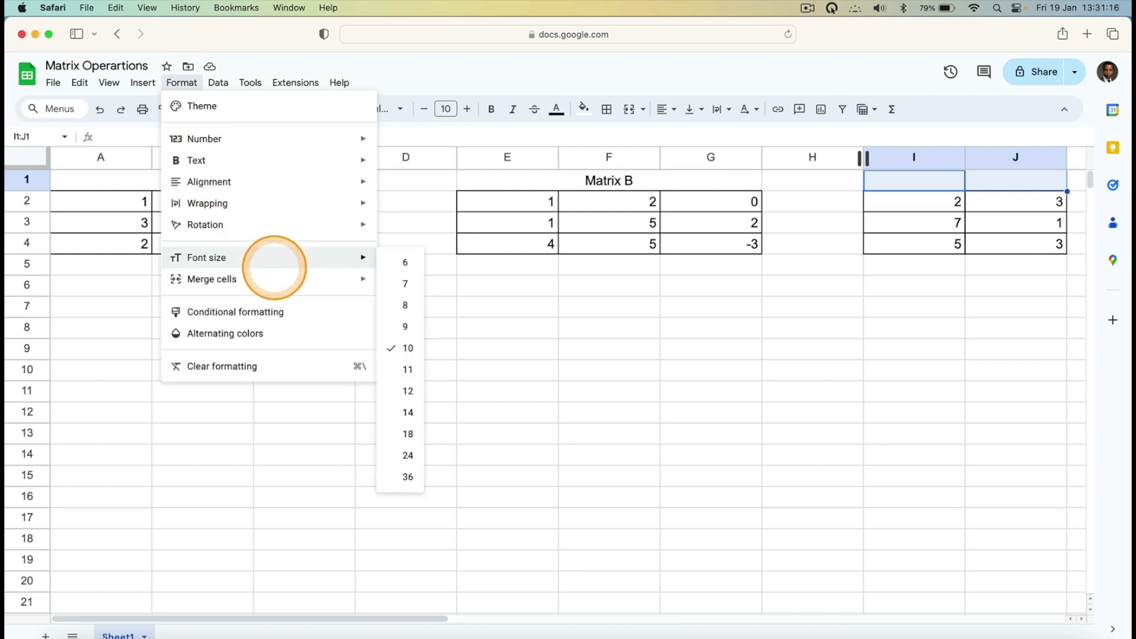
mouse_move(271, 279)
left_click(395, 281)
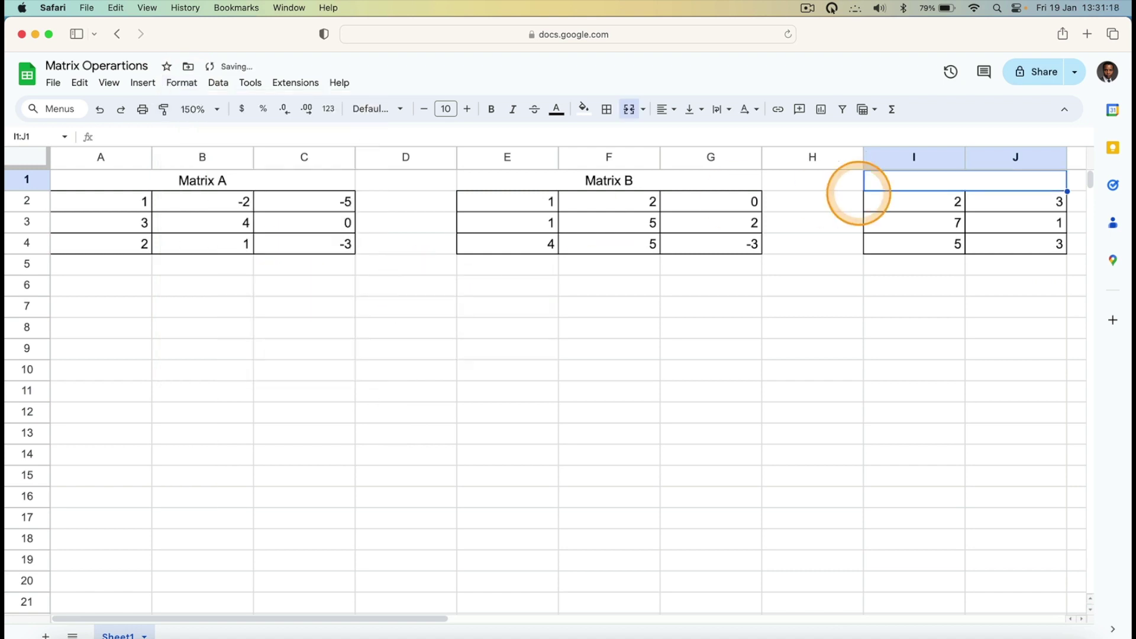
Enter the heading "Matrix C" in the merged cell I1:J1 and centre it horizontally
type("Ma")
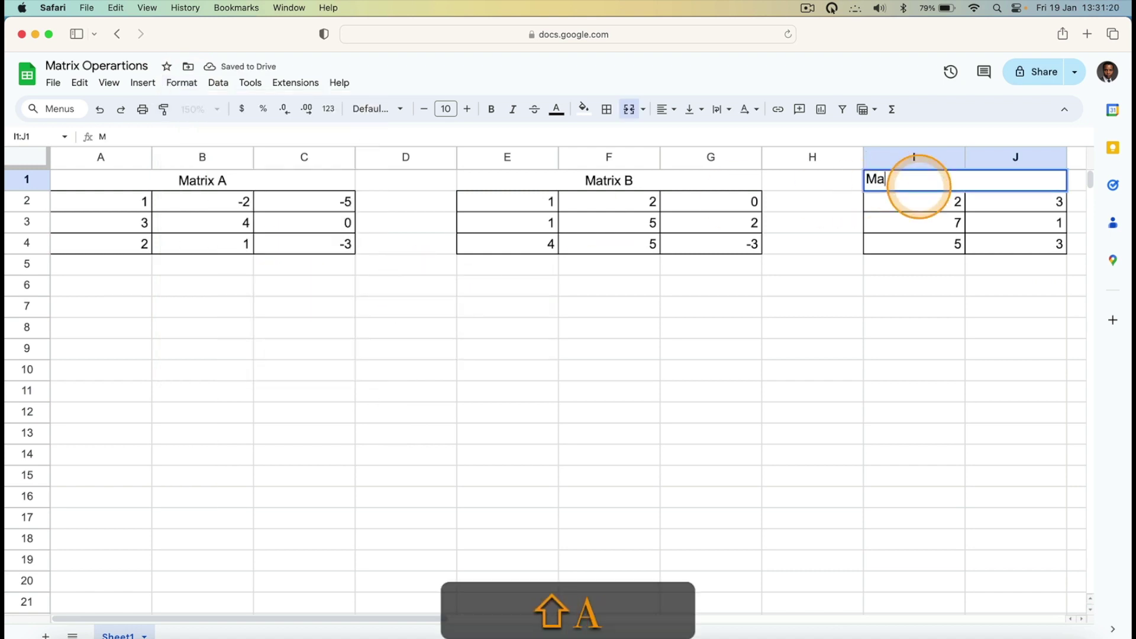
type("trix C")
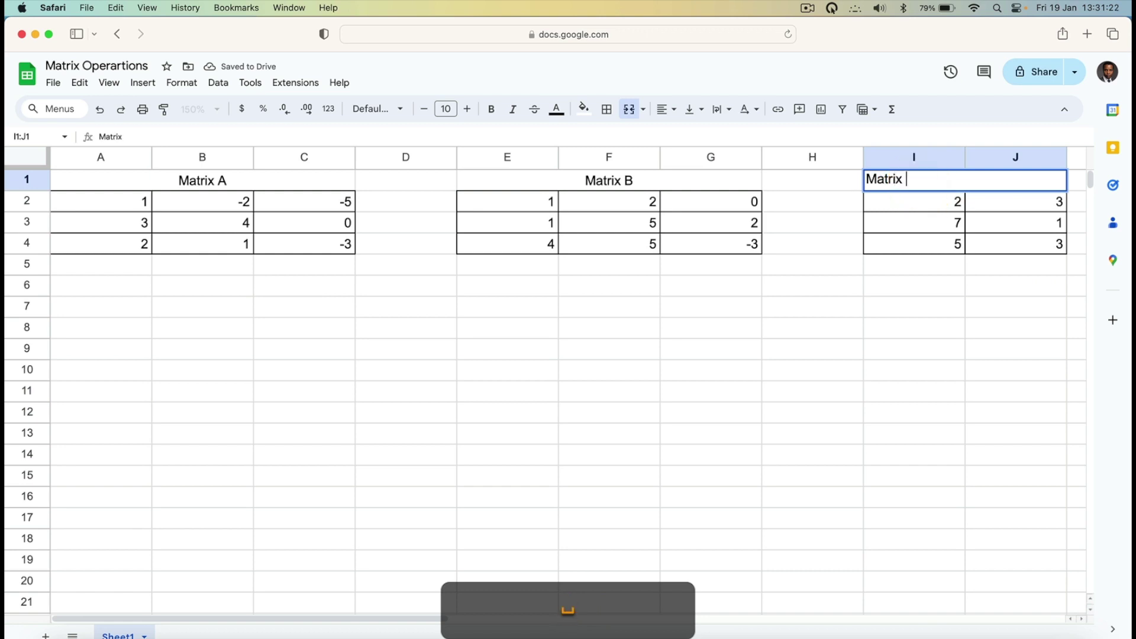
left_click(947, 306)
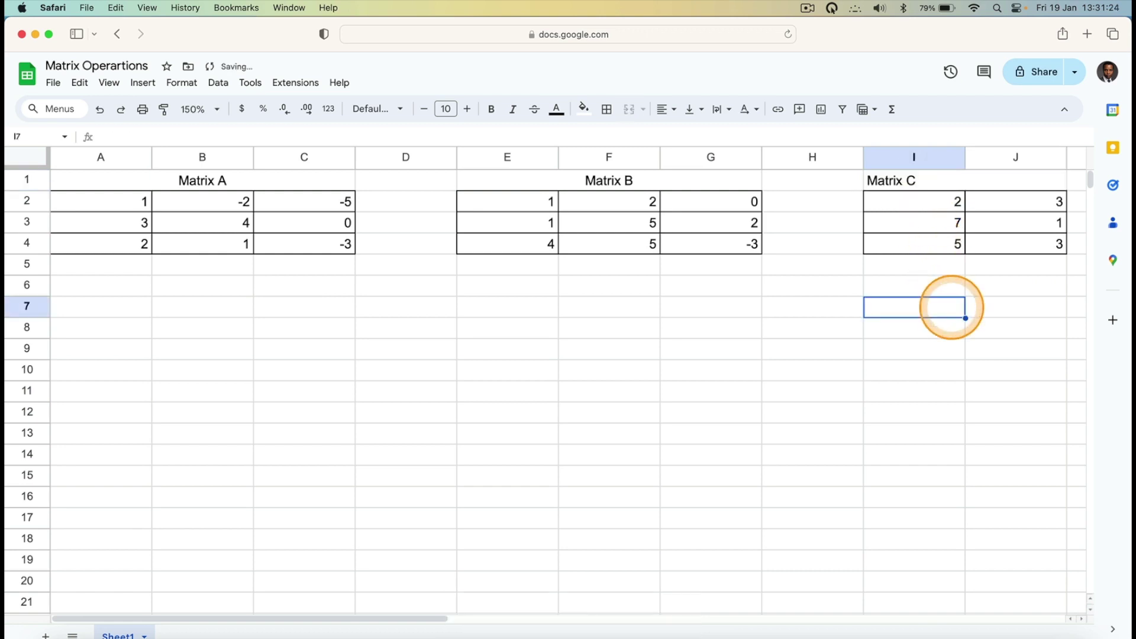
left_click(933, 177)
left_click(665, 109)
left_click(686, 136)
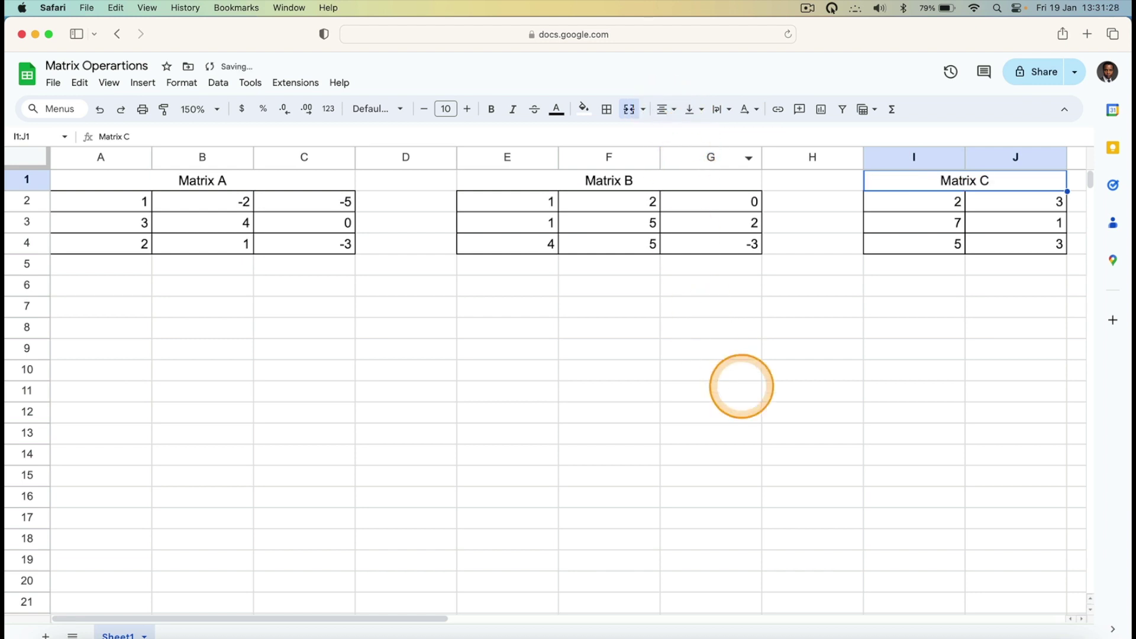
left_click(745, 395)
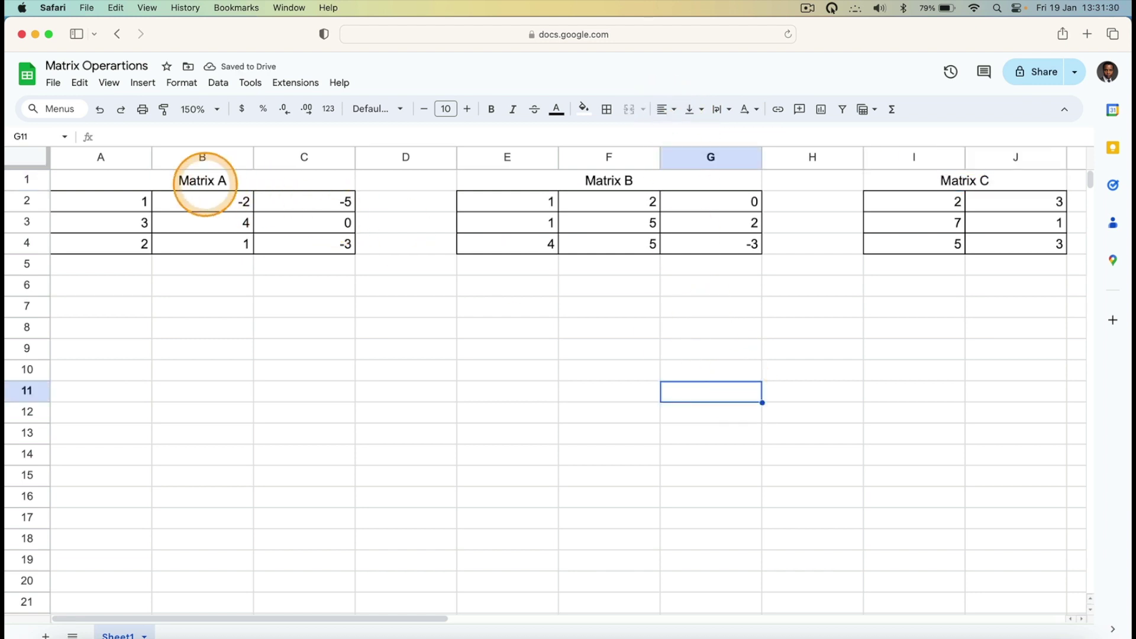
Fill the Matrix A, Matrix B and Matrix C heading cells with orange
left_click(199, 181)
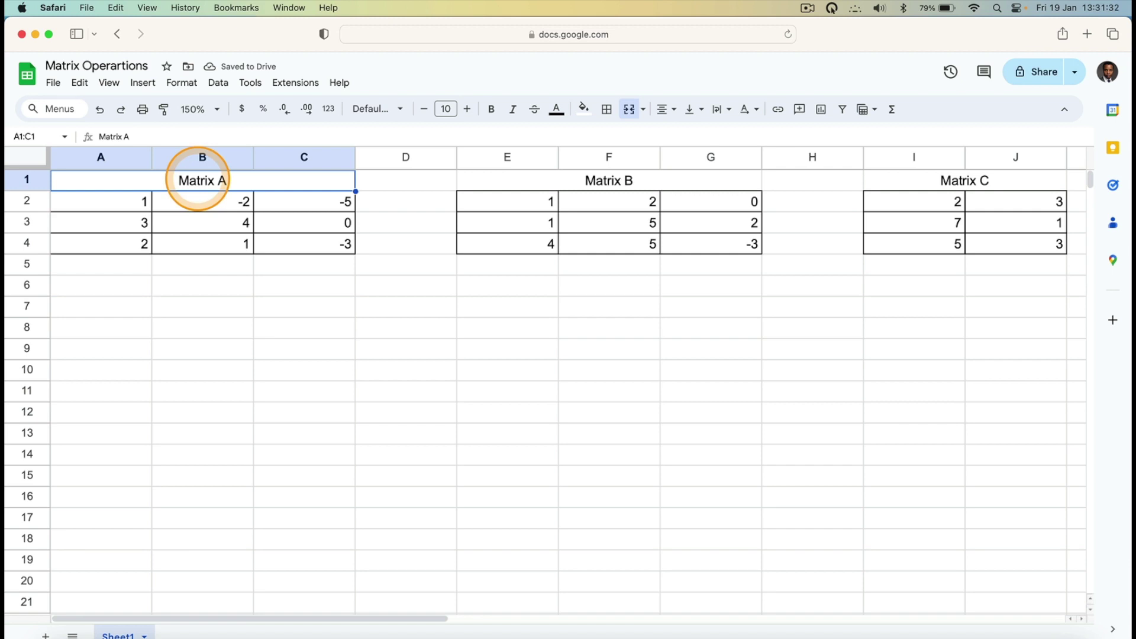
left_click(583, 108)
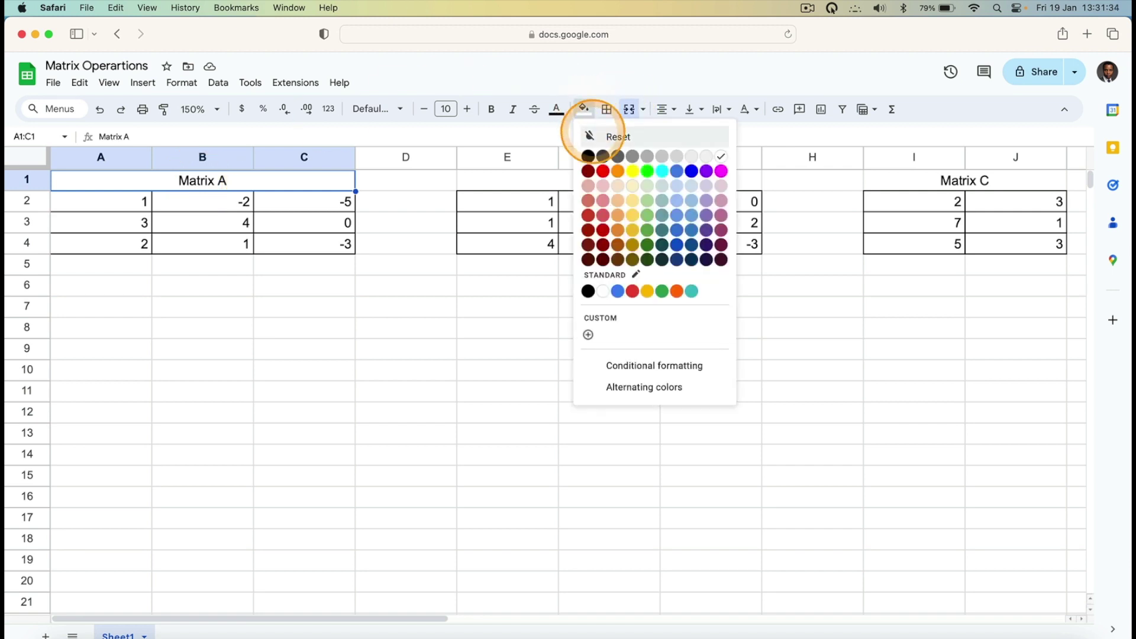
left_click(618, 171)
left_click(580, 178)
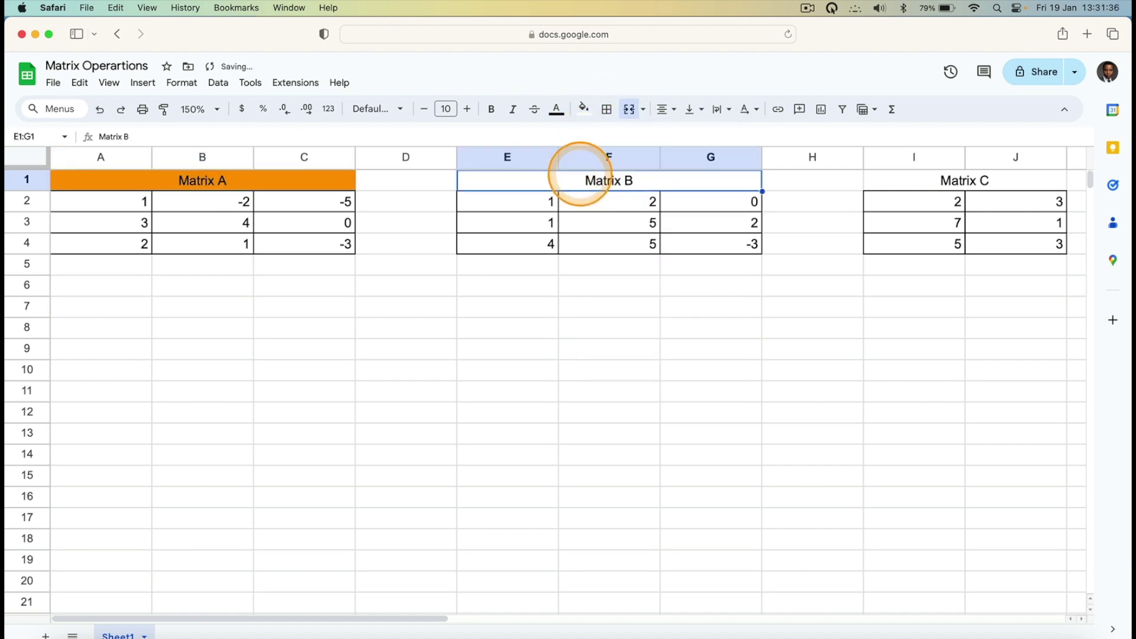
left_click(584, 108)
left_click(616, 172)
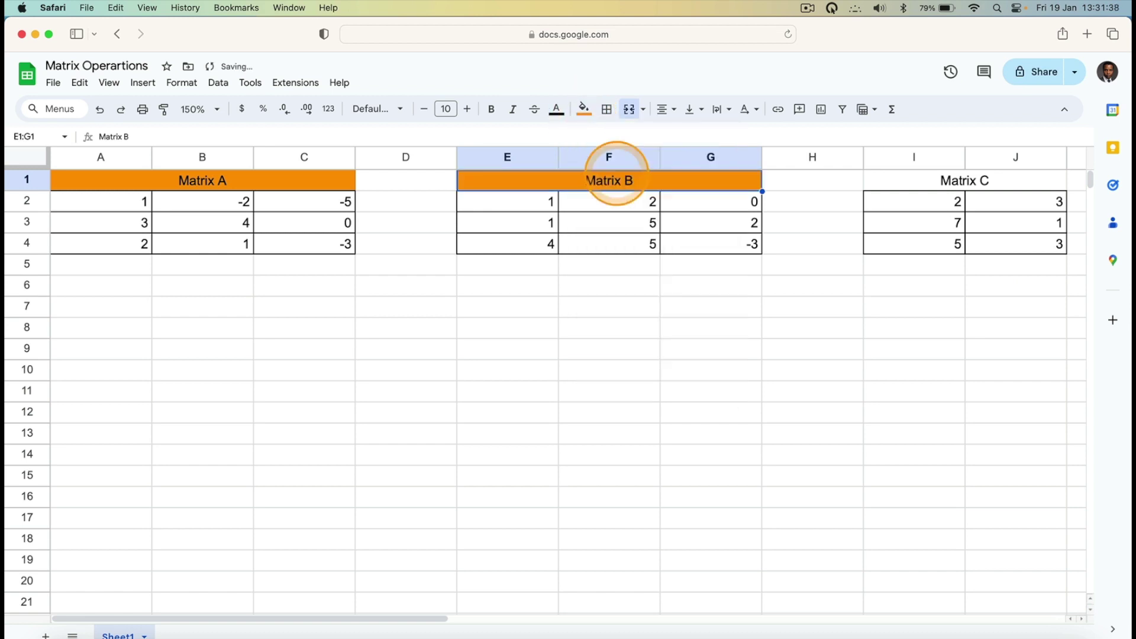
left_click(900, 180)
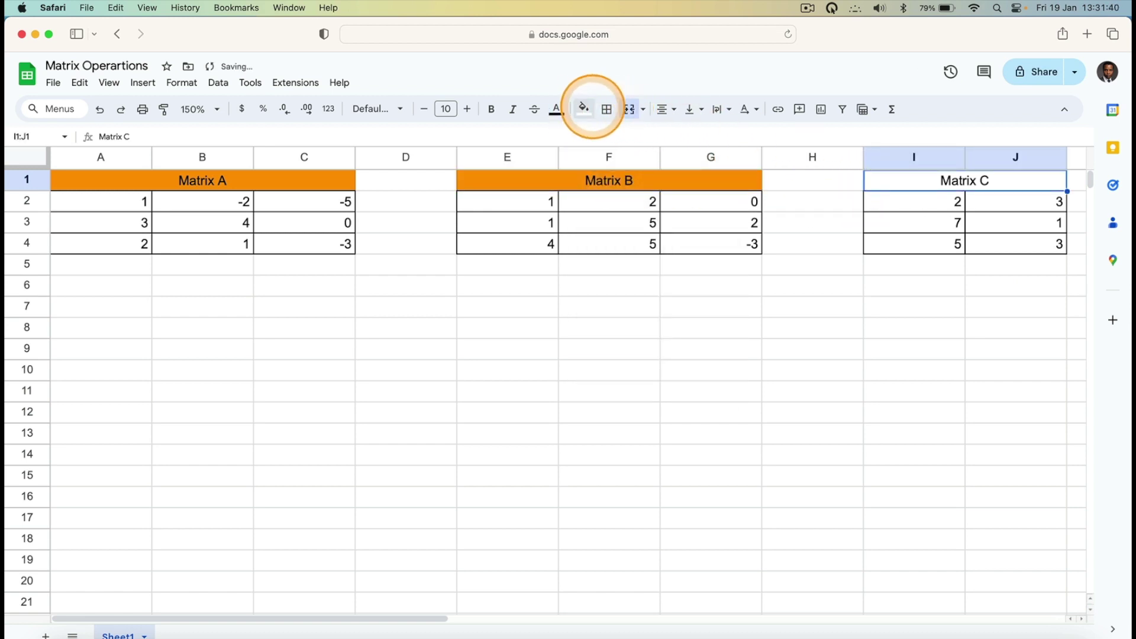
left_click(592, 108)
left_click(618, 171)
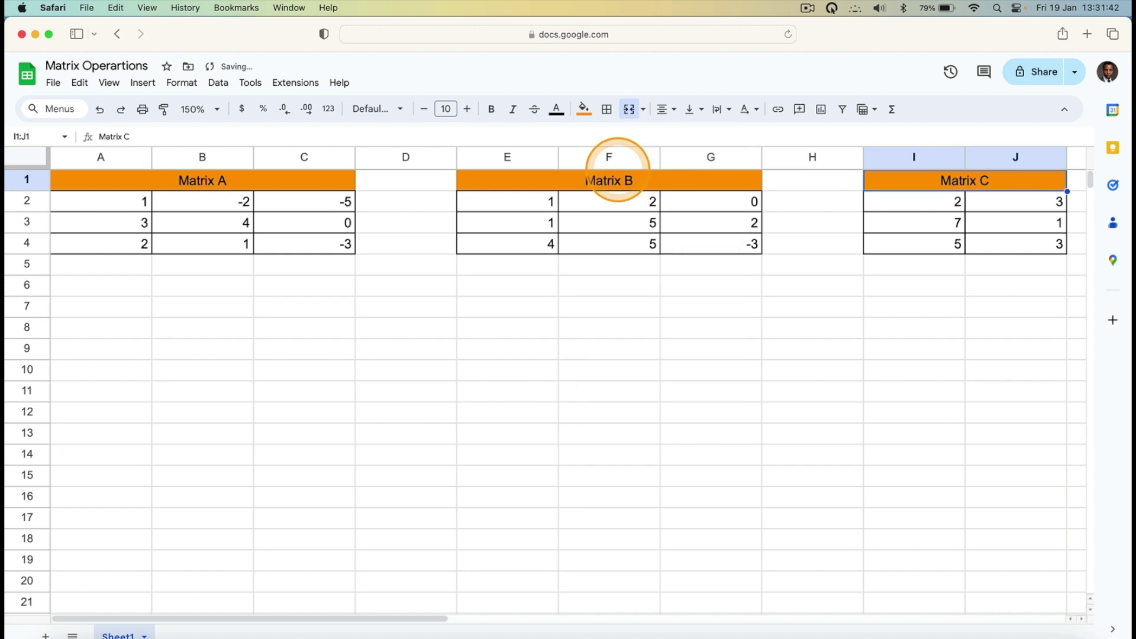
left_click(561, 347)
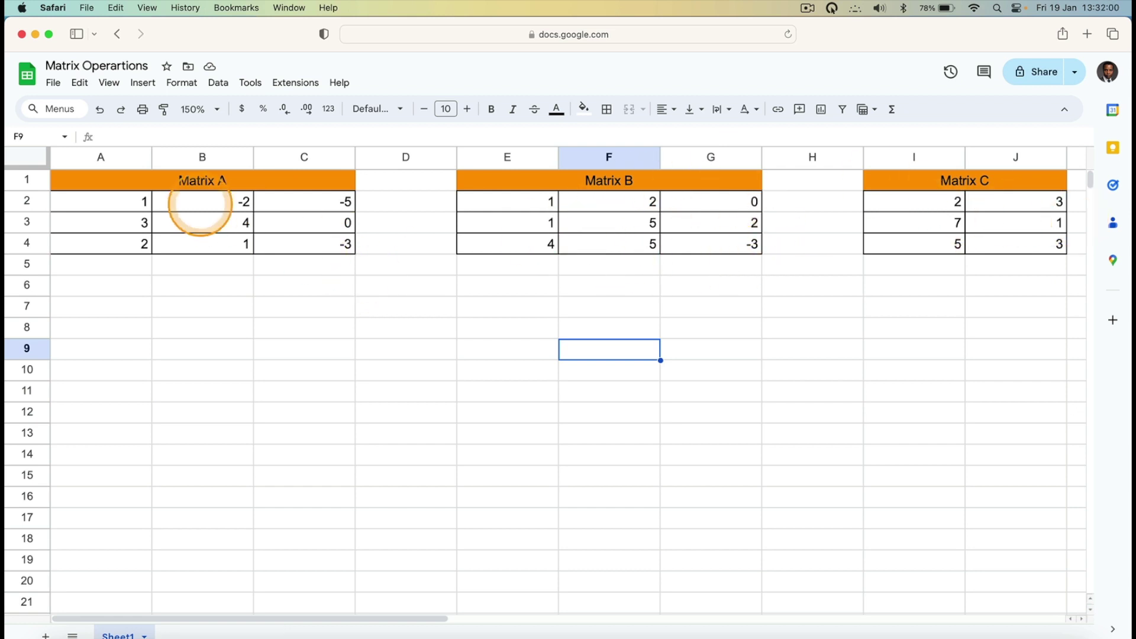
Name the range A2:C4 holding matrix A as MA
left_click(116, 204)
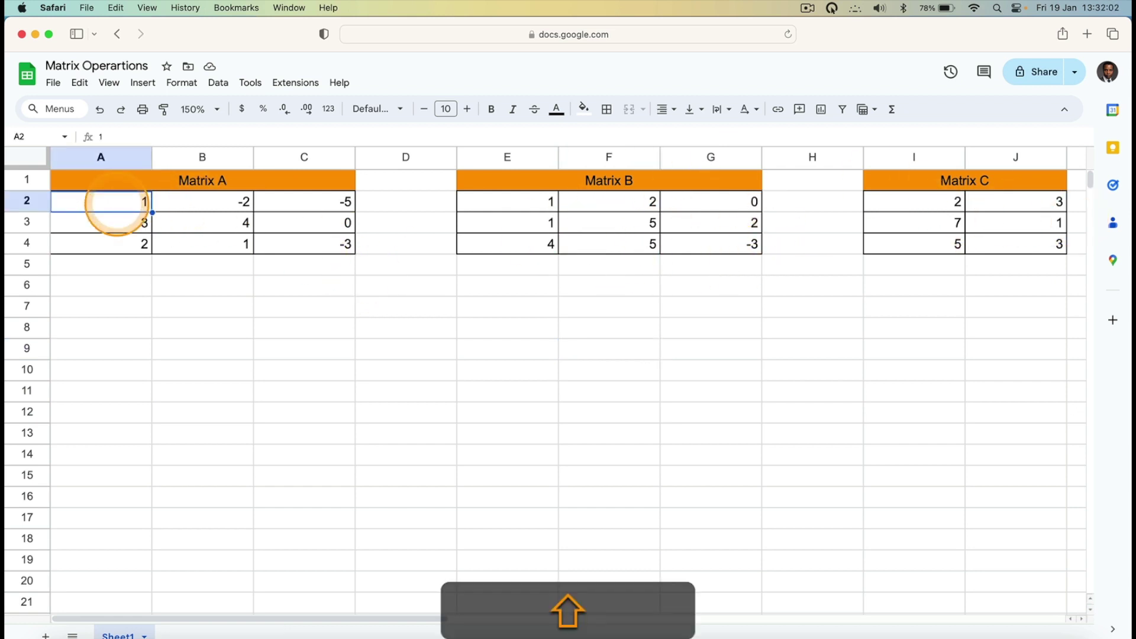
key("shift+Right")
key("shift+Right")
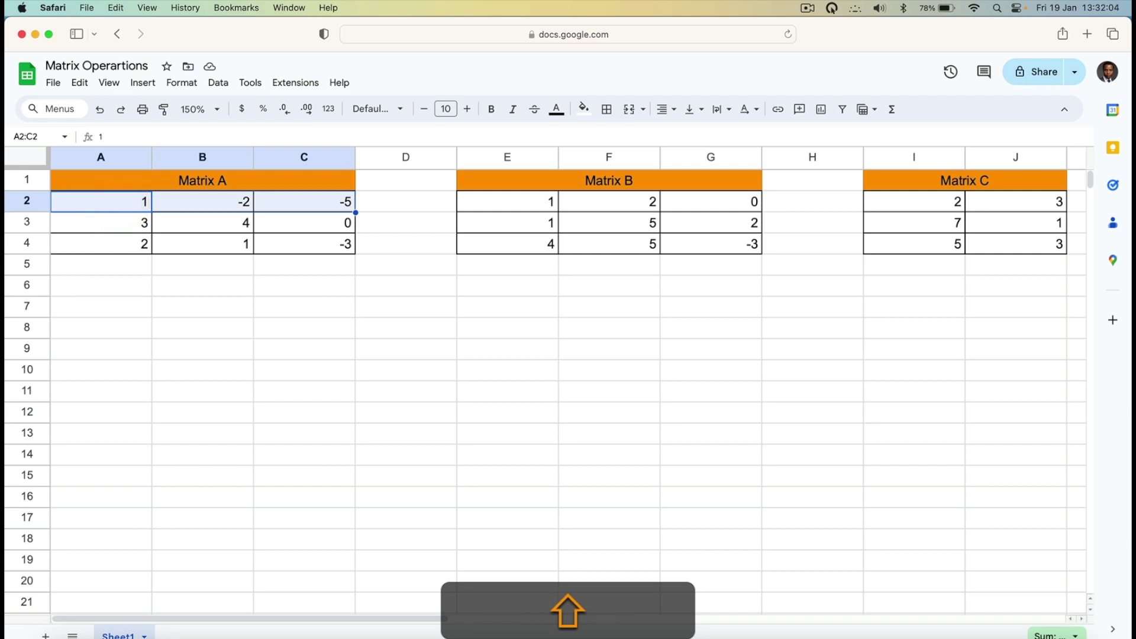
key("shift+Down")
key("shift+Down")
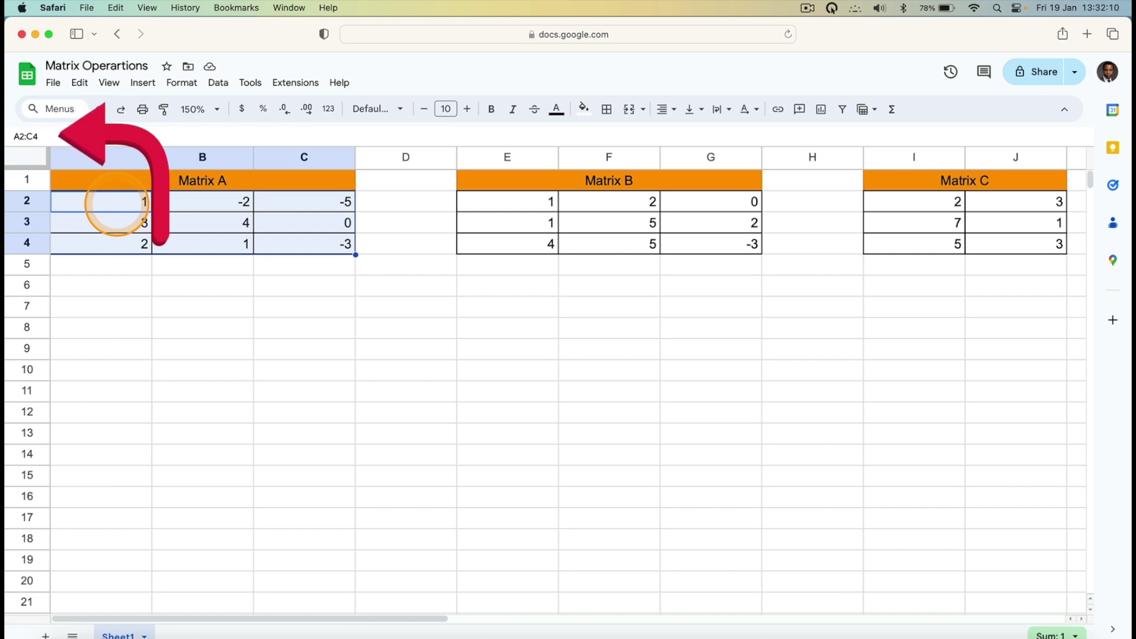
left_click(33, 137)
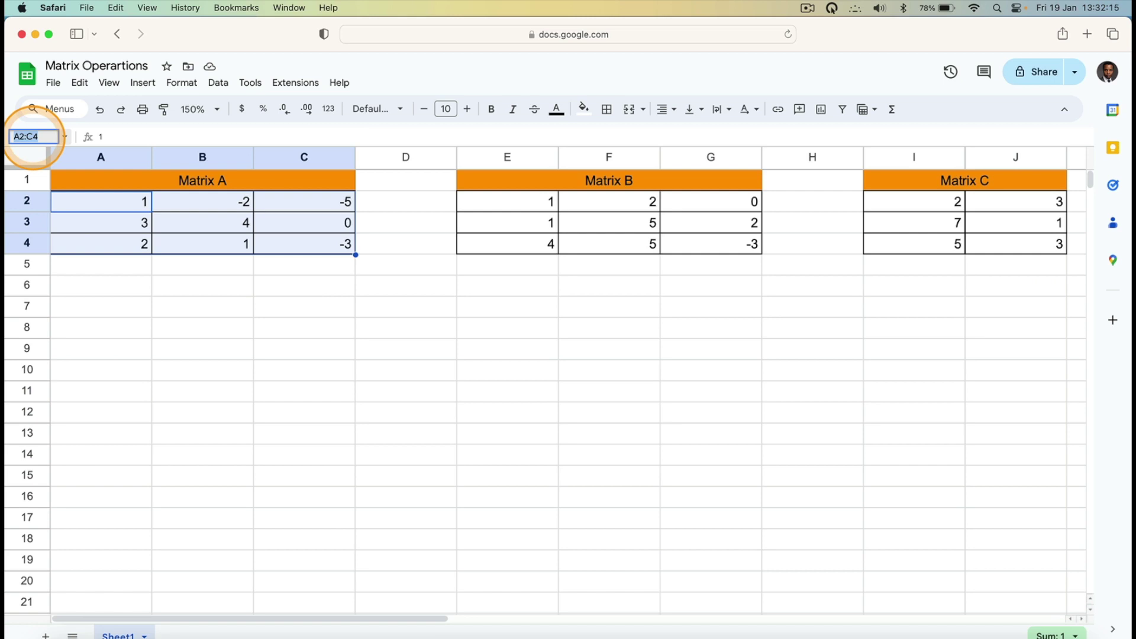
type("MA")
key("Return")
Name the range E2:G4 holding matrix B as MB
left_click(507, 202)
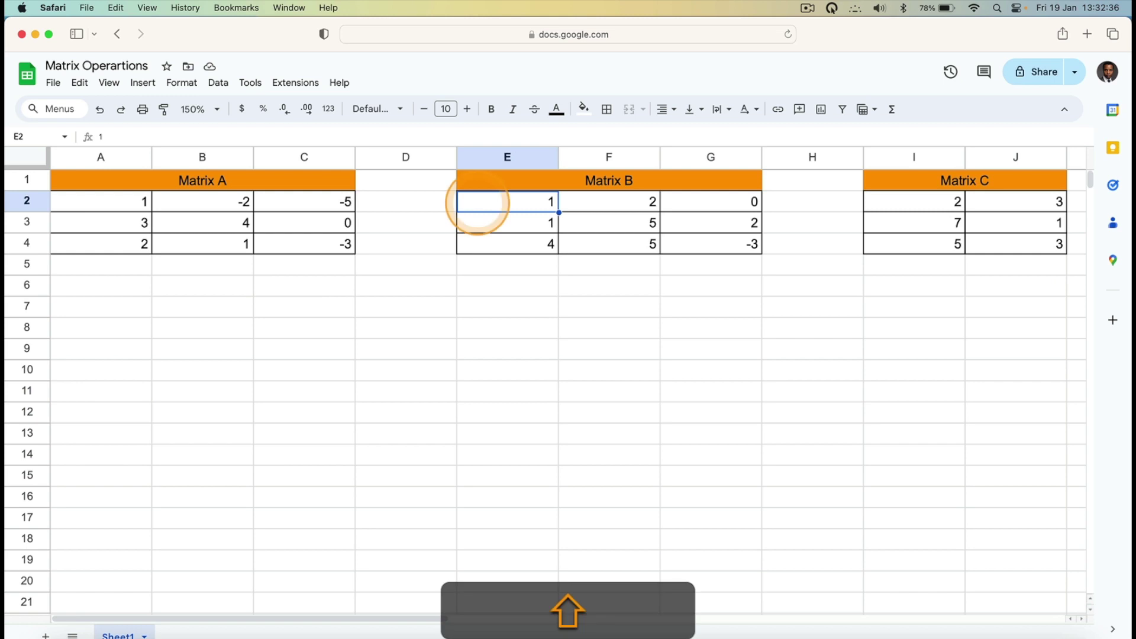
key("shift+Right")
key("shift+Right")
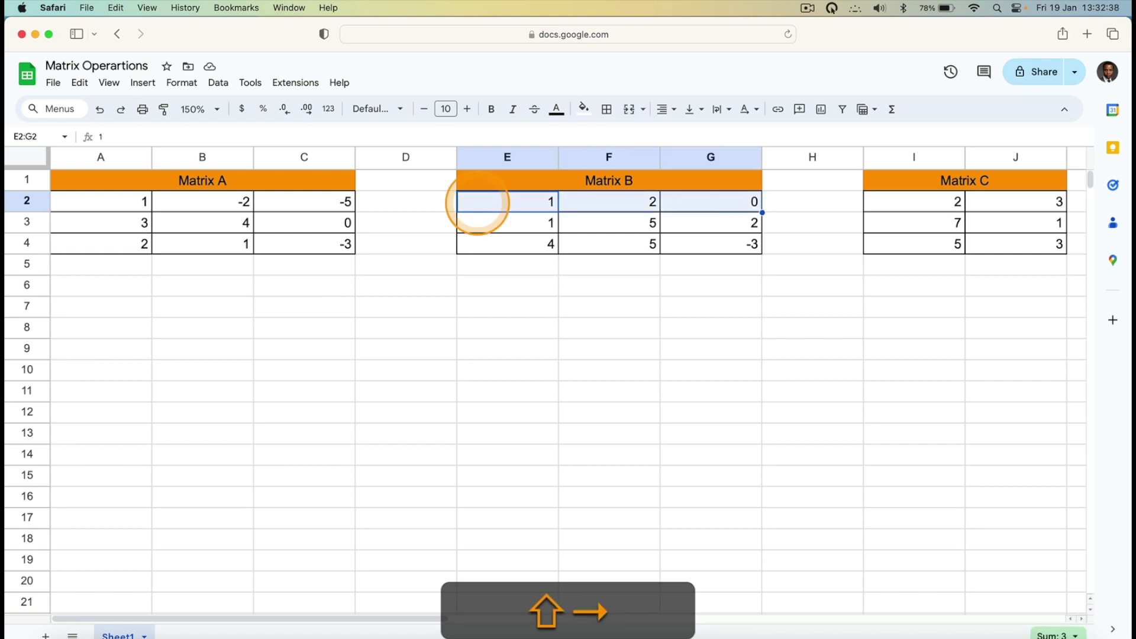
key("shift+Down")
key("shift+Down")
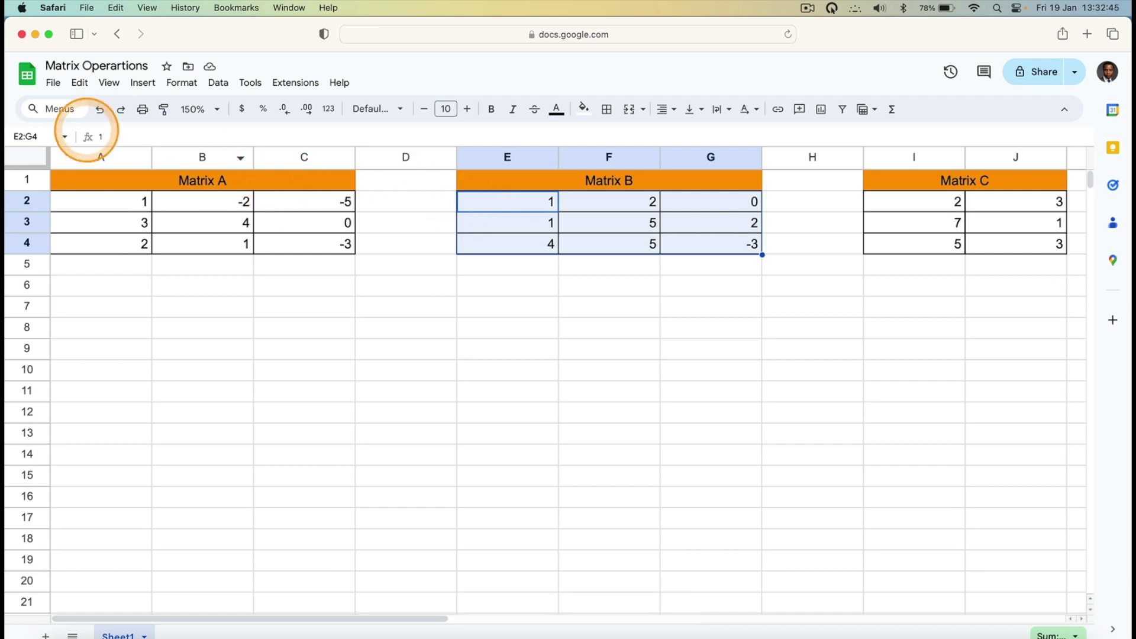
left_click(36, 137)
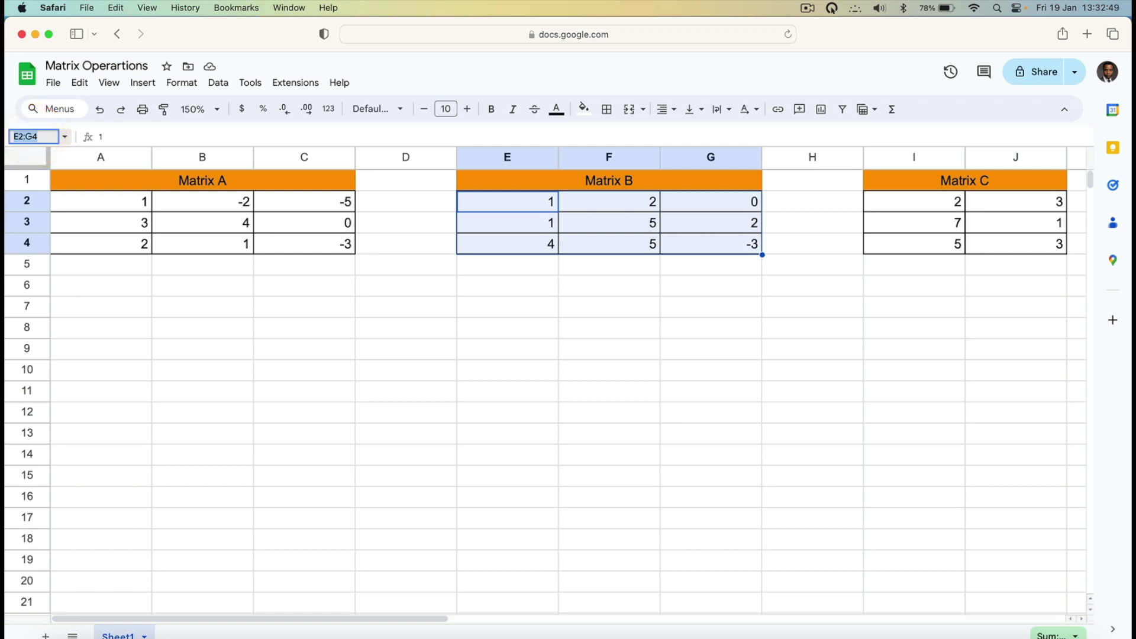
left_click(36, 136)
type("MB")
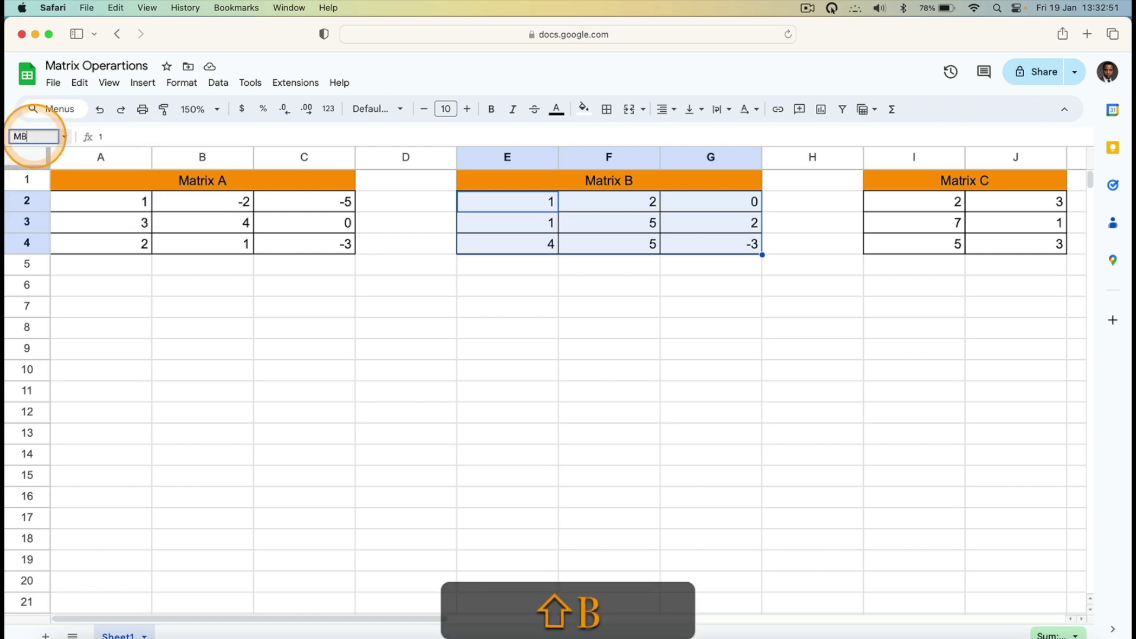
key("Return")
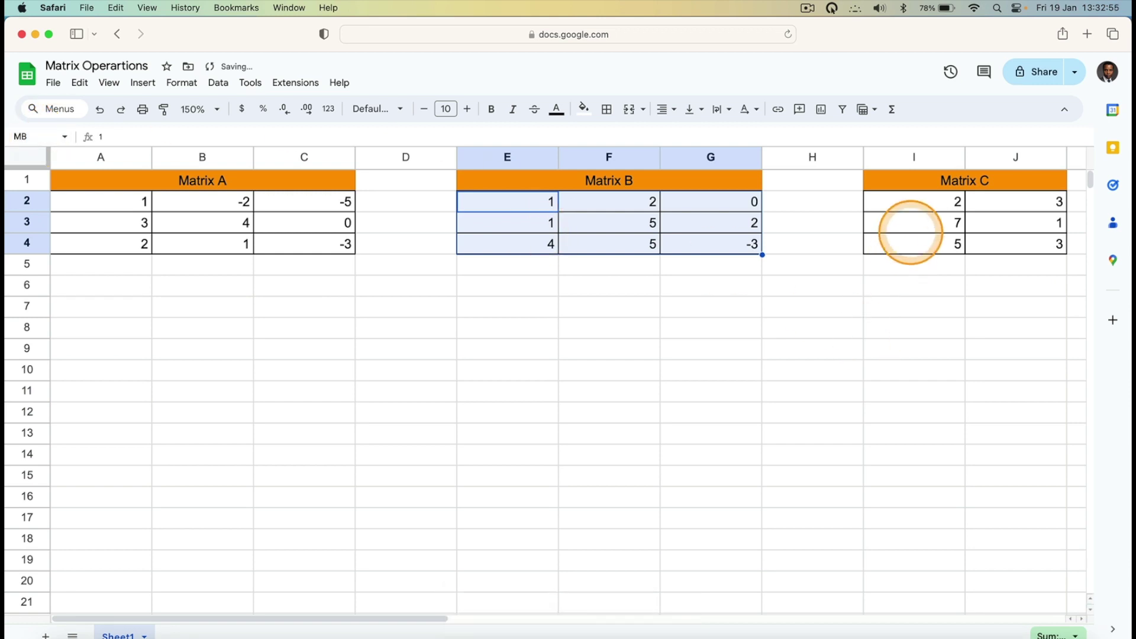
Name the range I2:J4 holding matrix C as MC
left_click(915, 204)
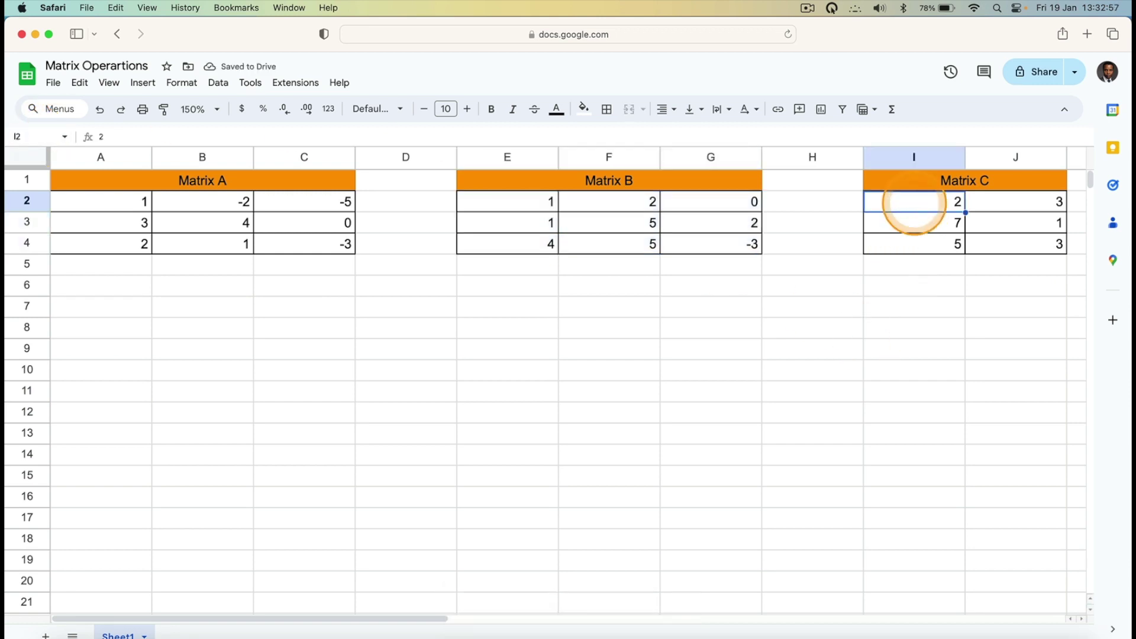
key("shift+Right")
key("shift+Down")
key("shift+Down")
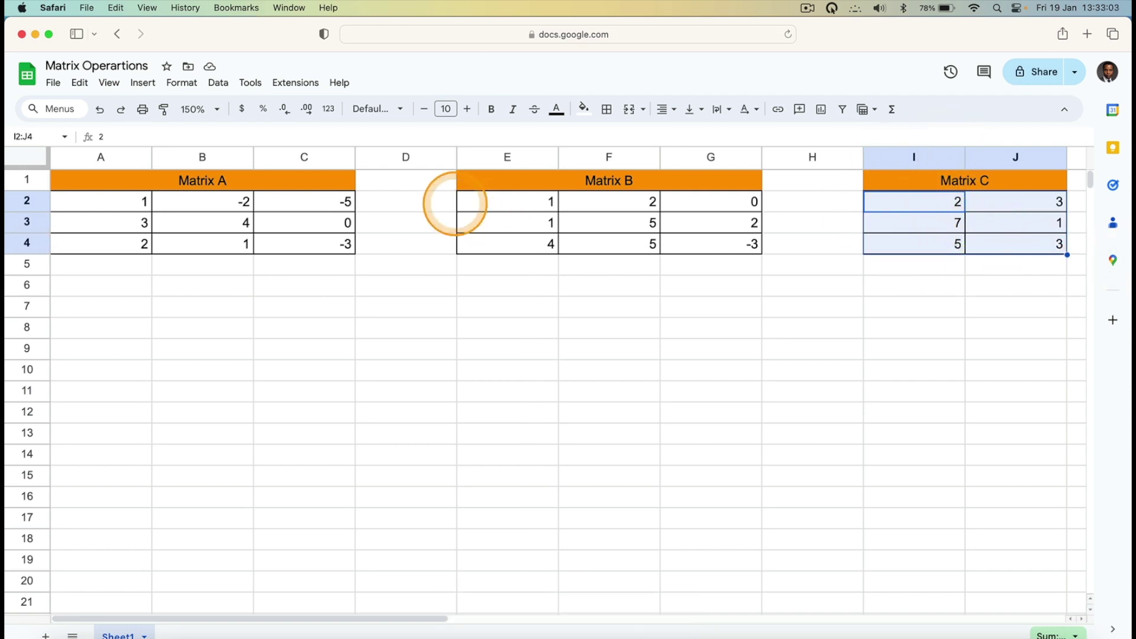
left_click(33, 137)
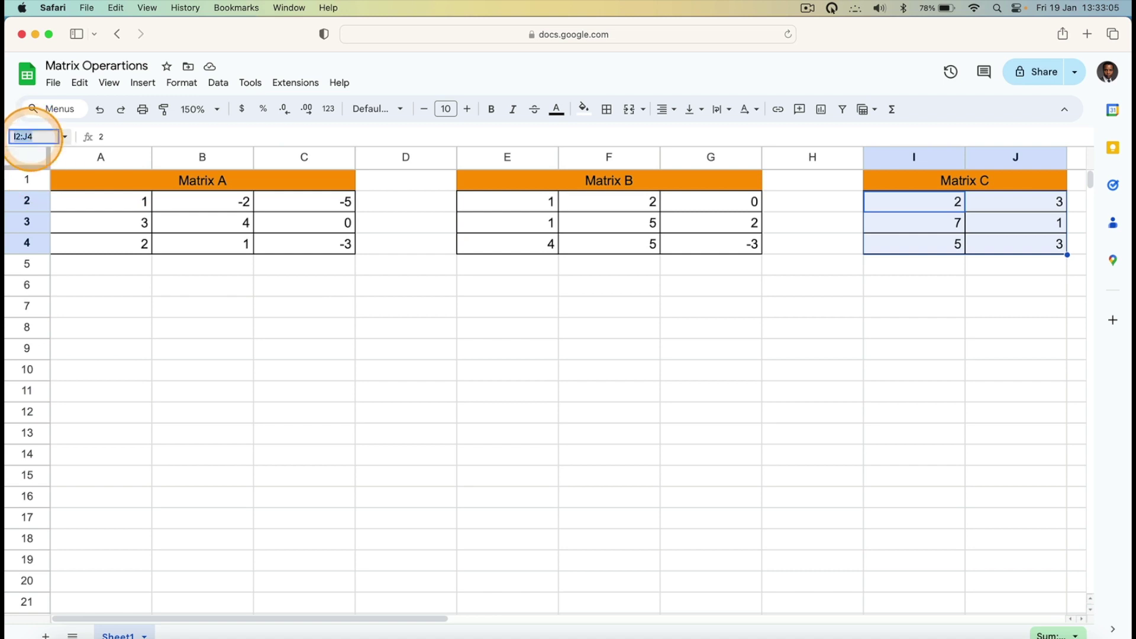
type("MC")
key("Return")
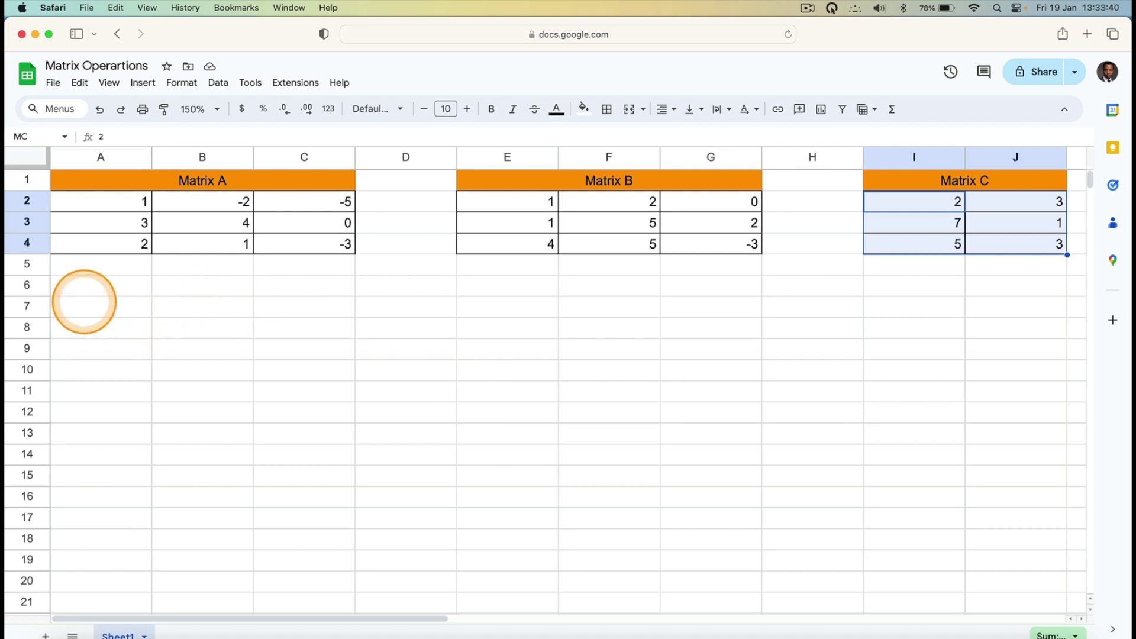
Add matrices A and B by entering =ARRAYFORMULA(MA+MB) in cell A7
left_click(84, 302)
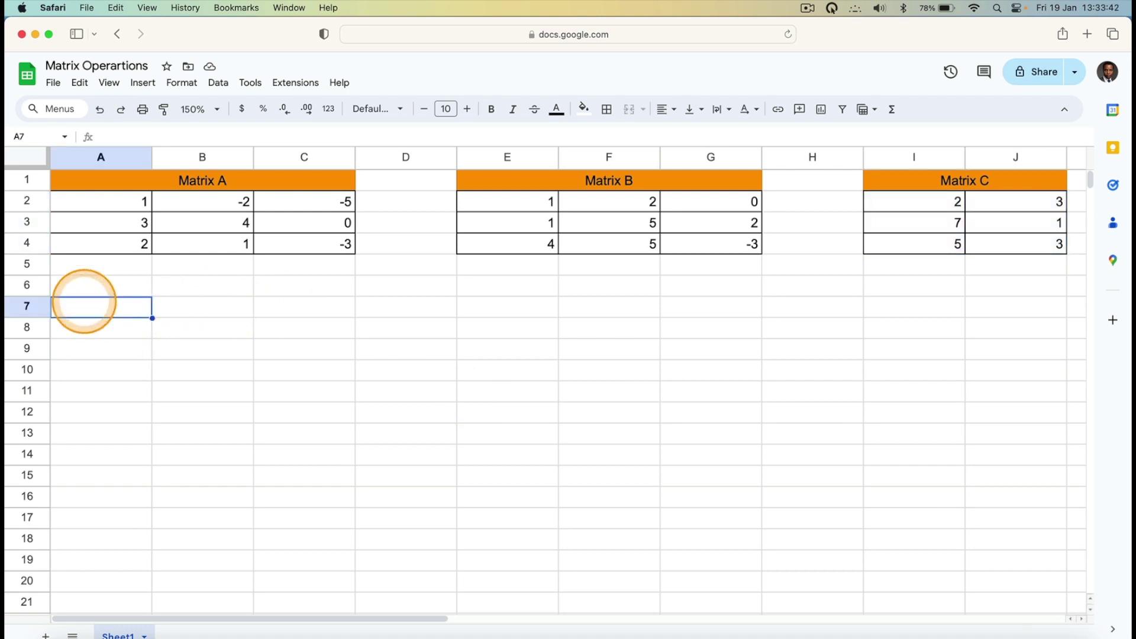
type("=")
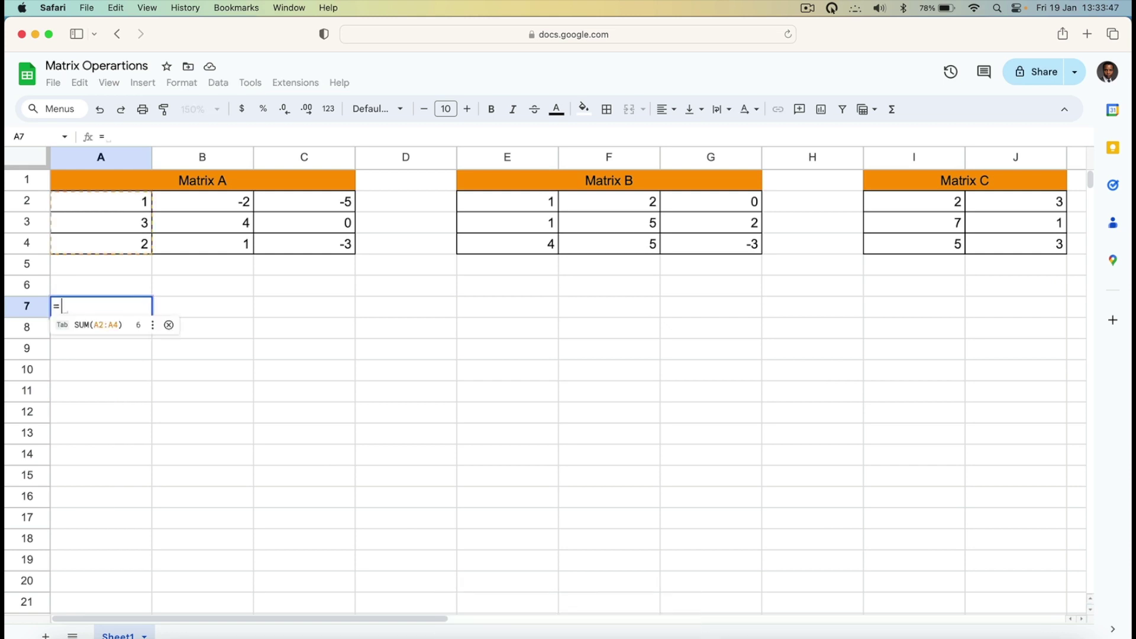
type("ar")
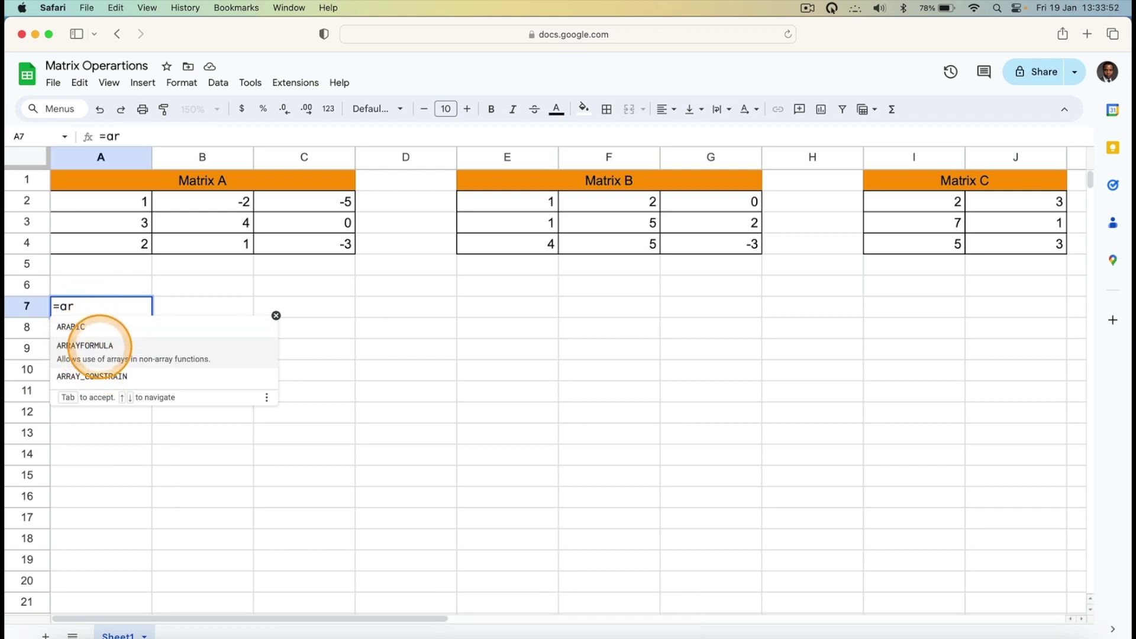
left_click(96, 350)
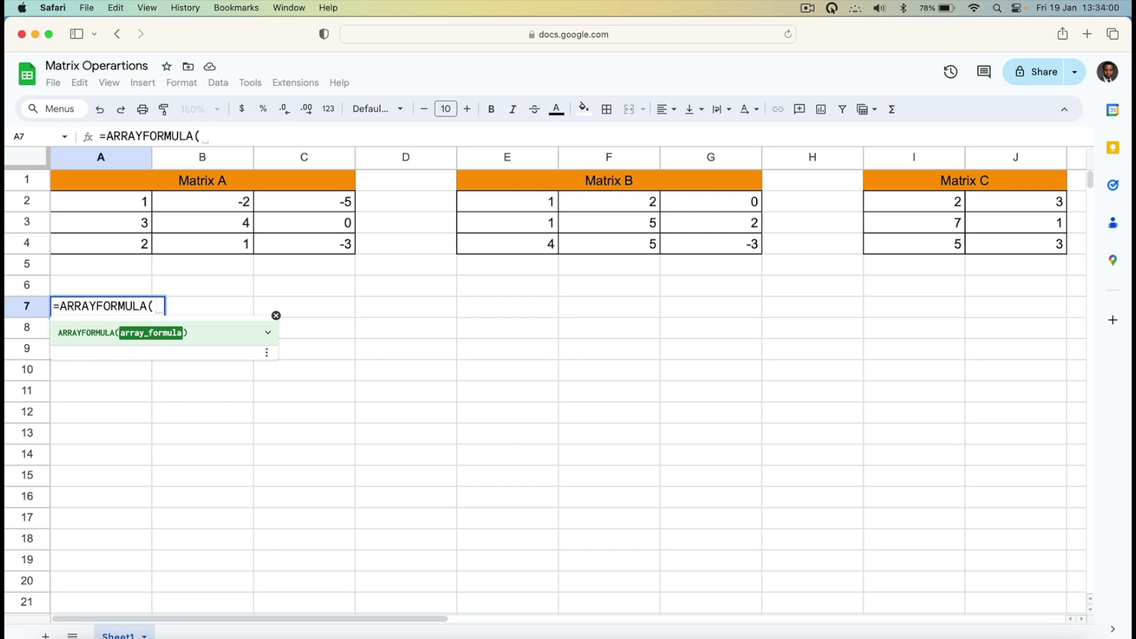
type("MA")
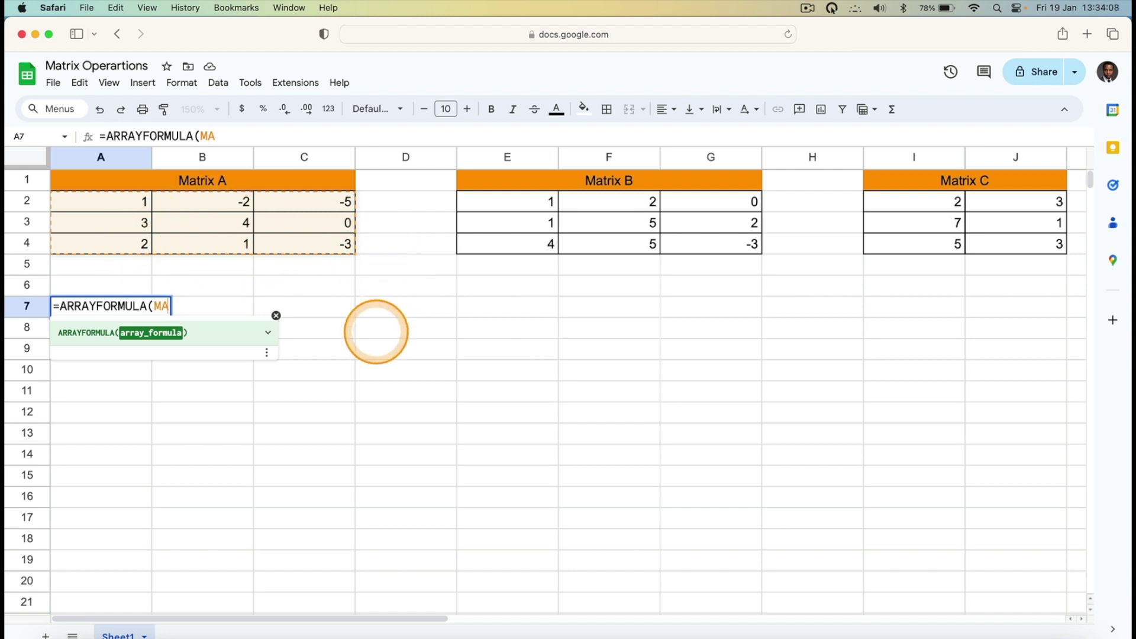
type("+M")
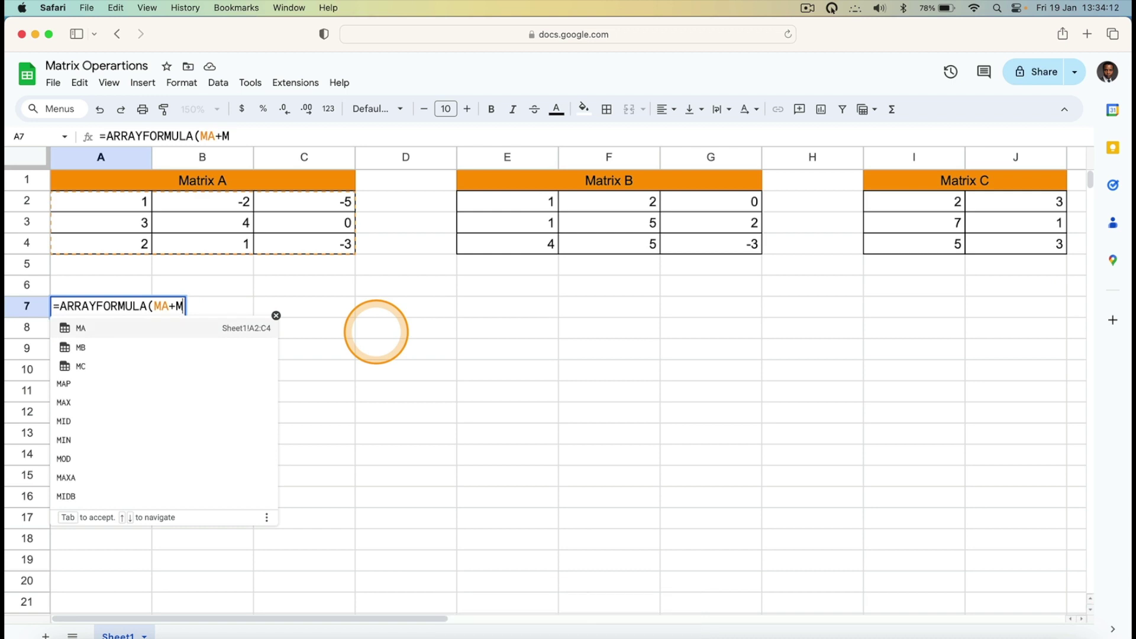
type("B")
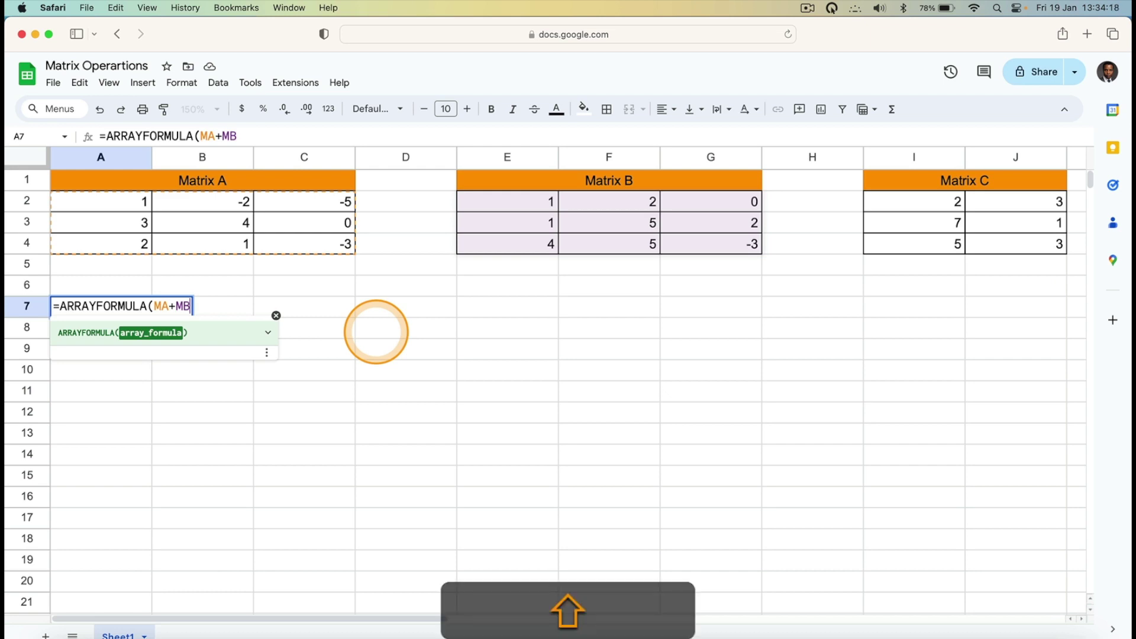
type(")")
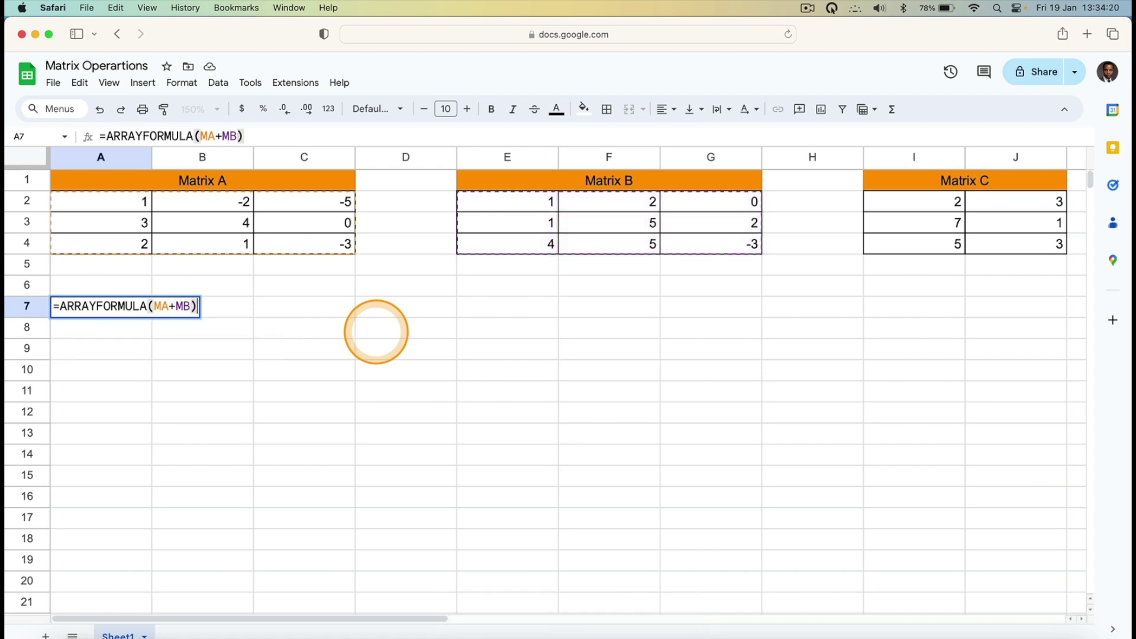
key("Return")
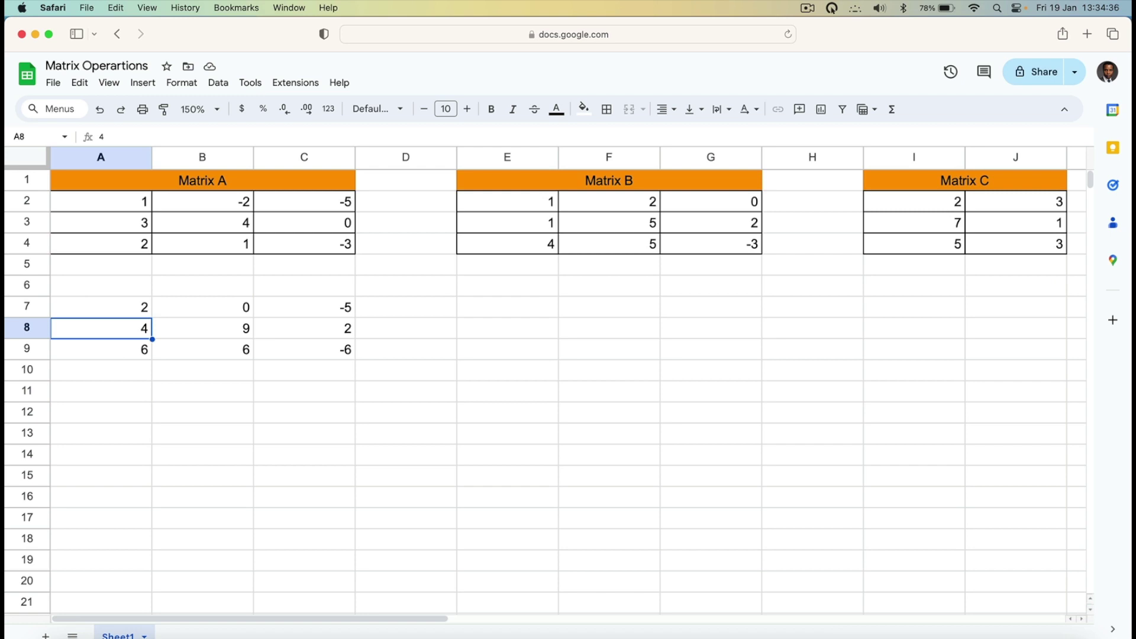
Apply all borders to the A+B result range A7:C9
left_click(122, 304)
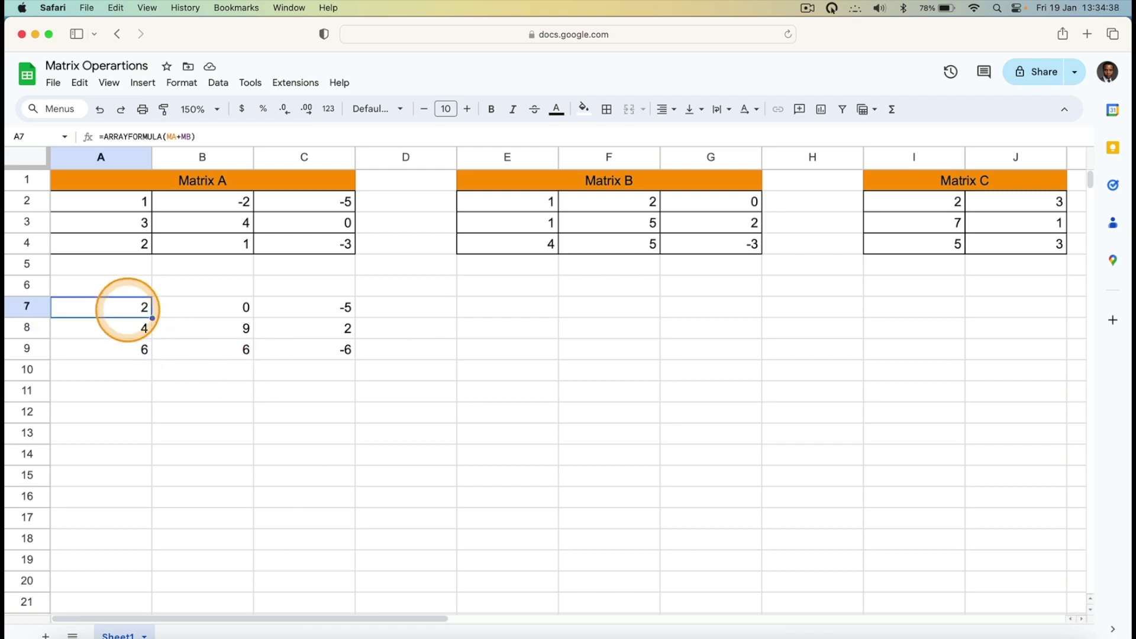
key("shift+Right")
key("shift+Right")
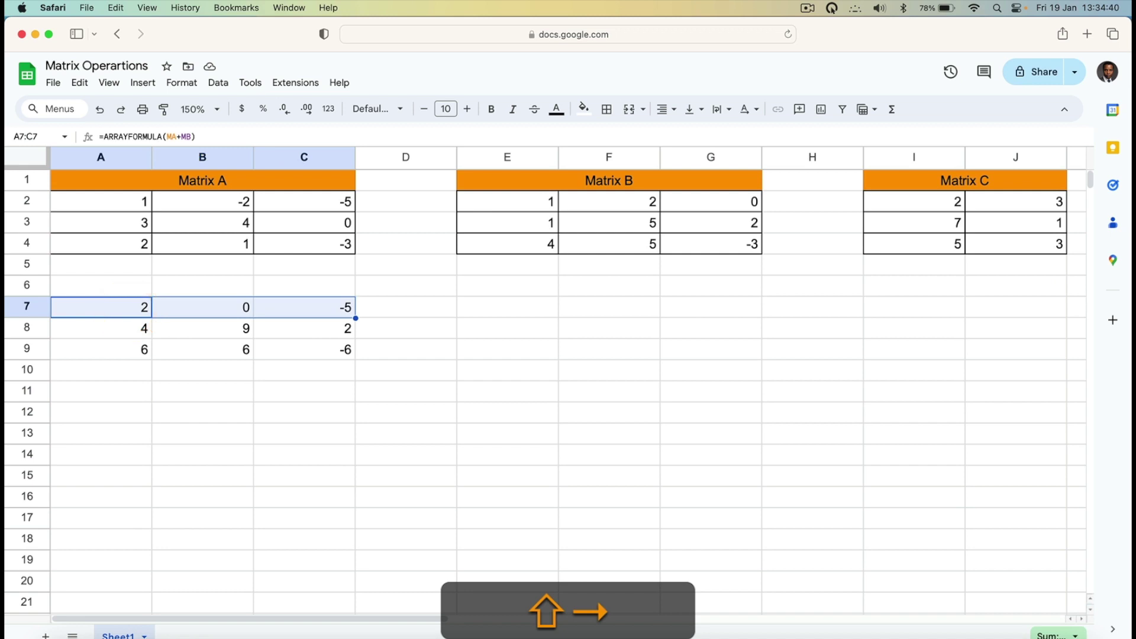
key("shift+Down")
key("shift+Down")
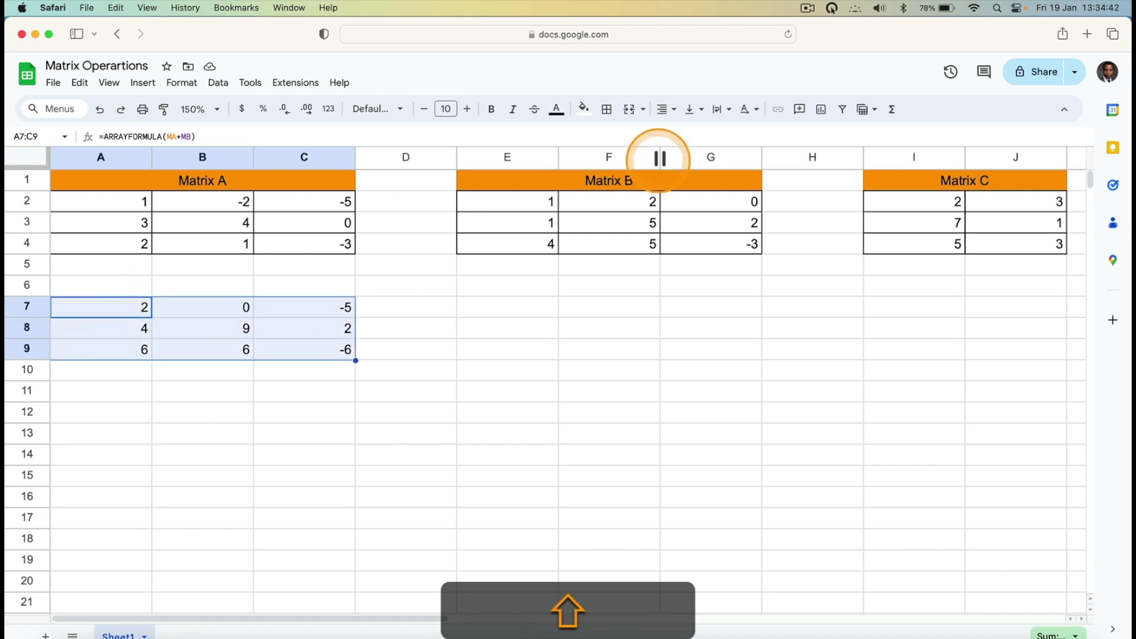
left_click(606, 109)
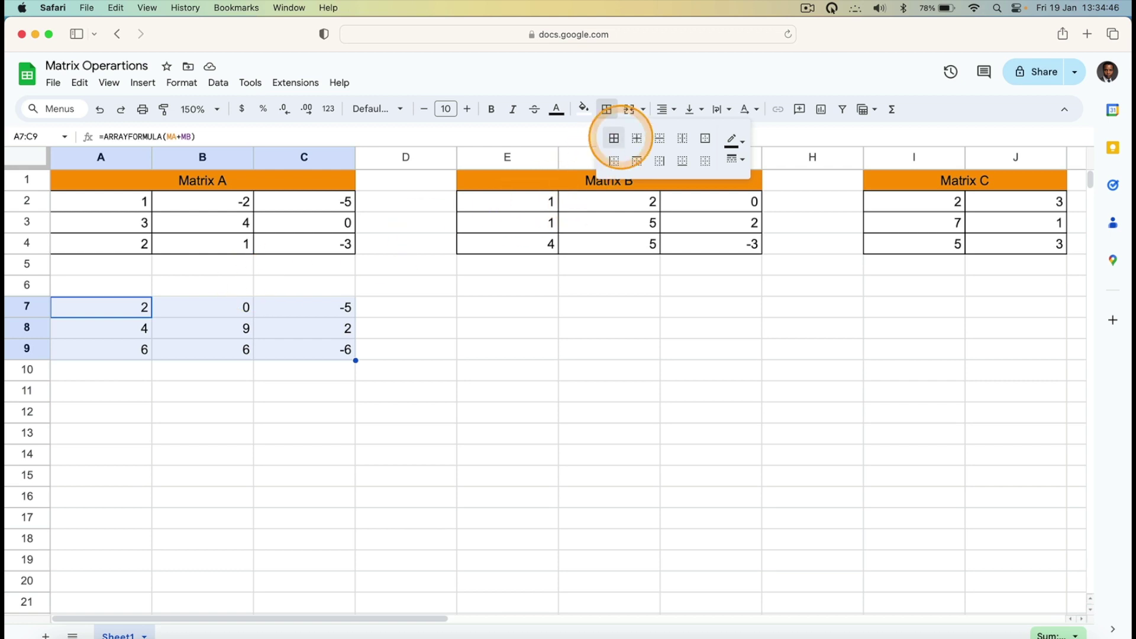
left_click(614, 138)
left_click(484, 342)
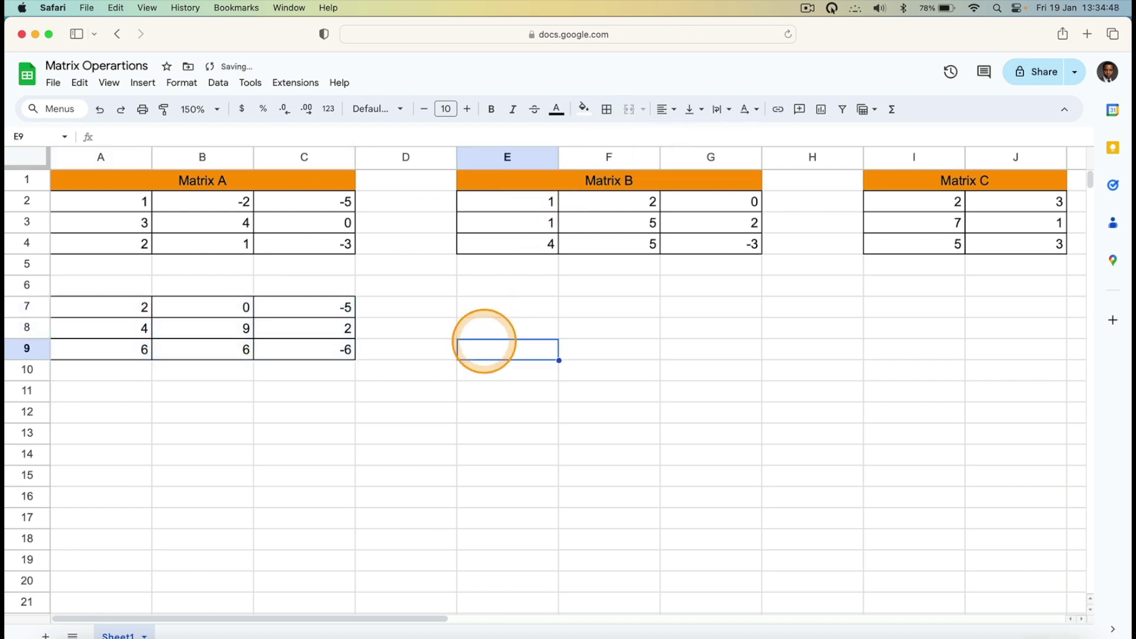
Merge cells A6:C6 above the sum matrix into one heading cell
left_click(124, 288)
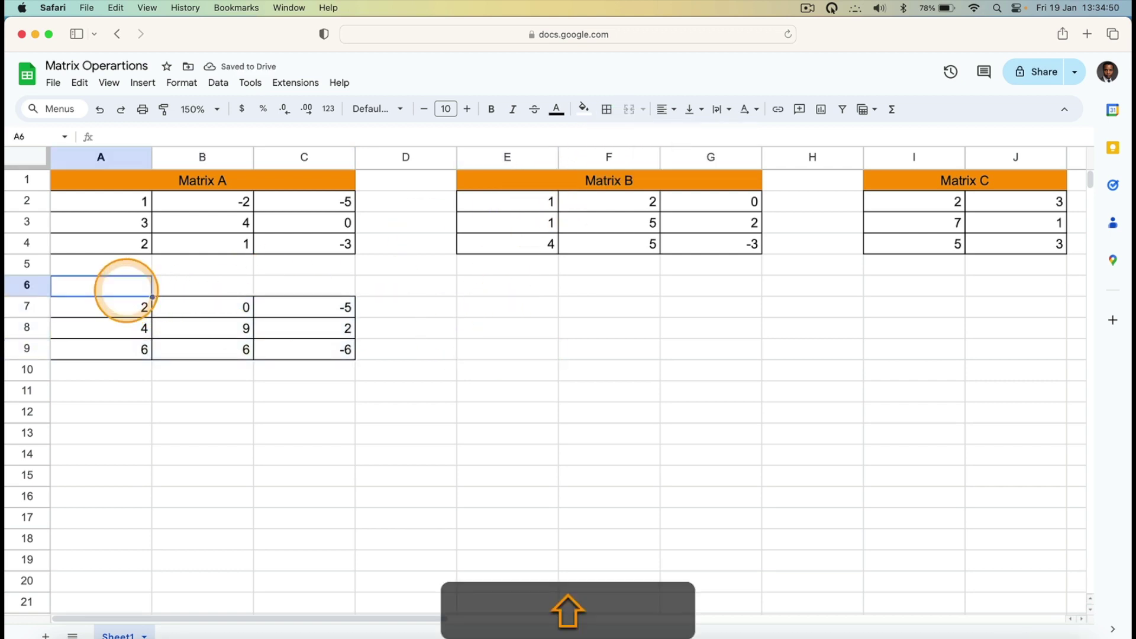
key("shift+Right")
key("shift+Right")
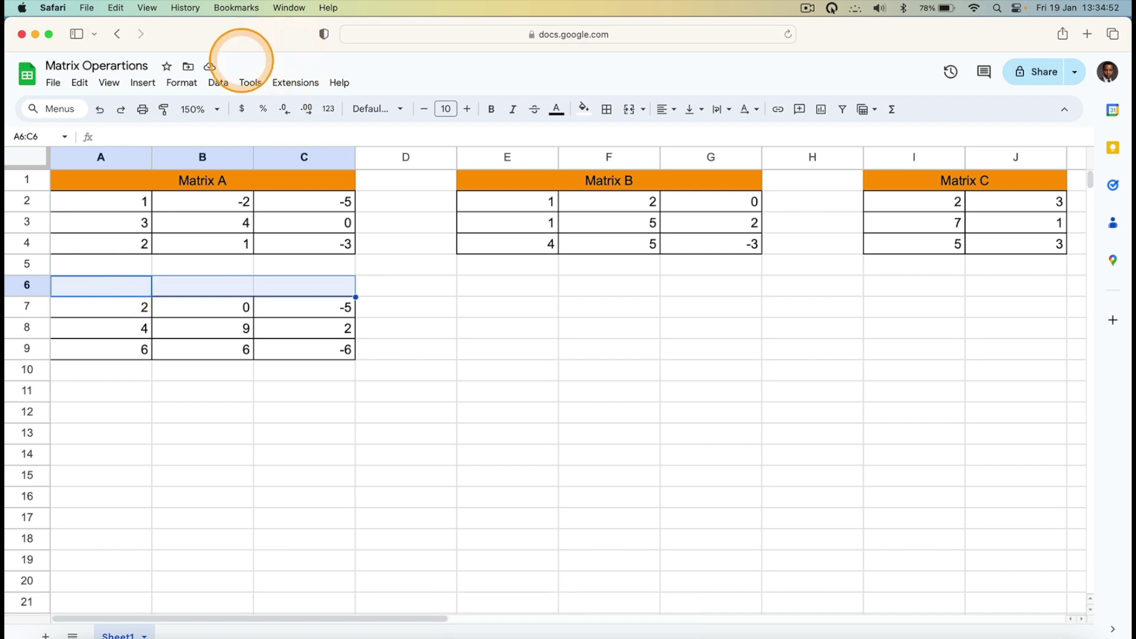
left_click(191, 80)
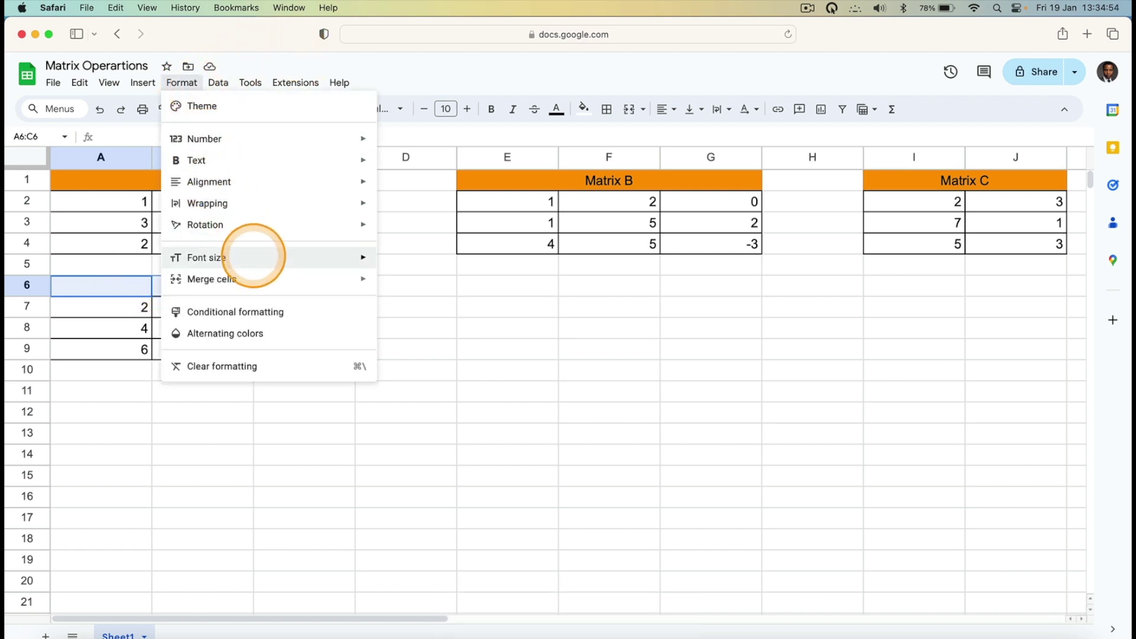
mouse_move(325, 279)
left_click(409, 284)
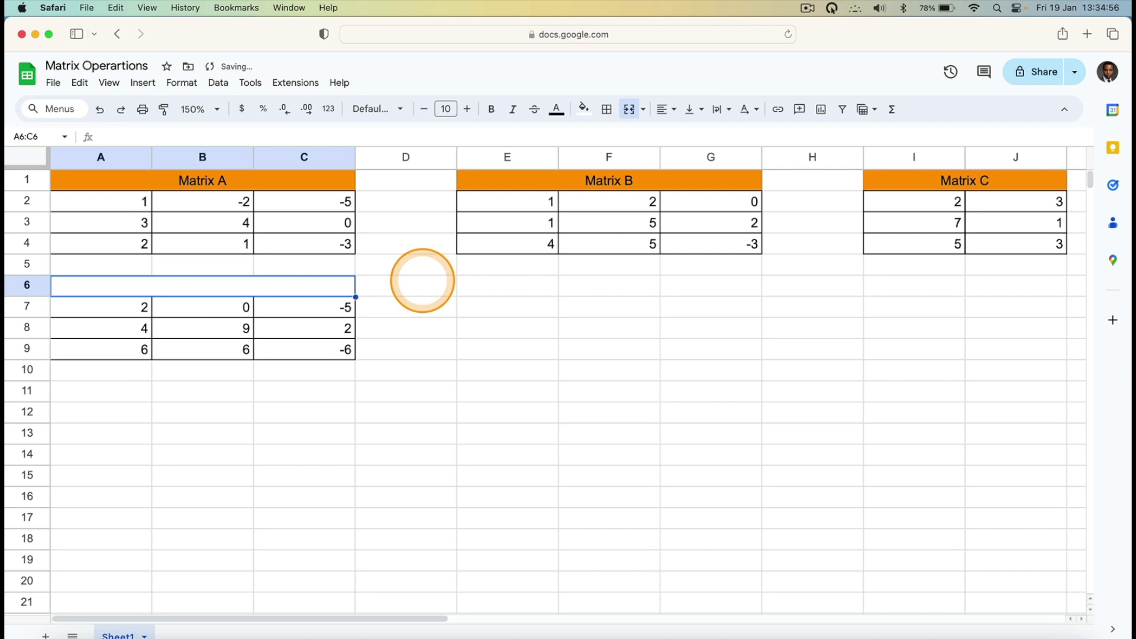
Enter the heading "Matrix A+B" in the merged cell A6:C6 and centre it horizontally
type("Matr")
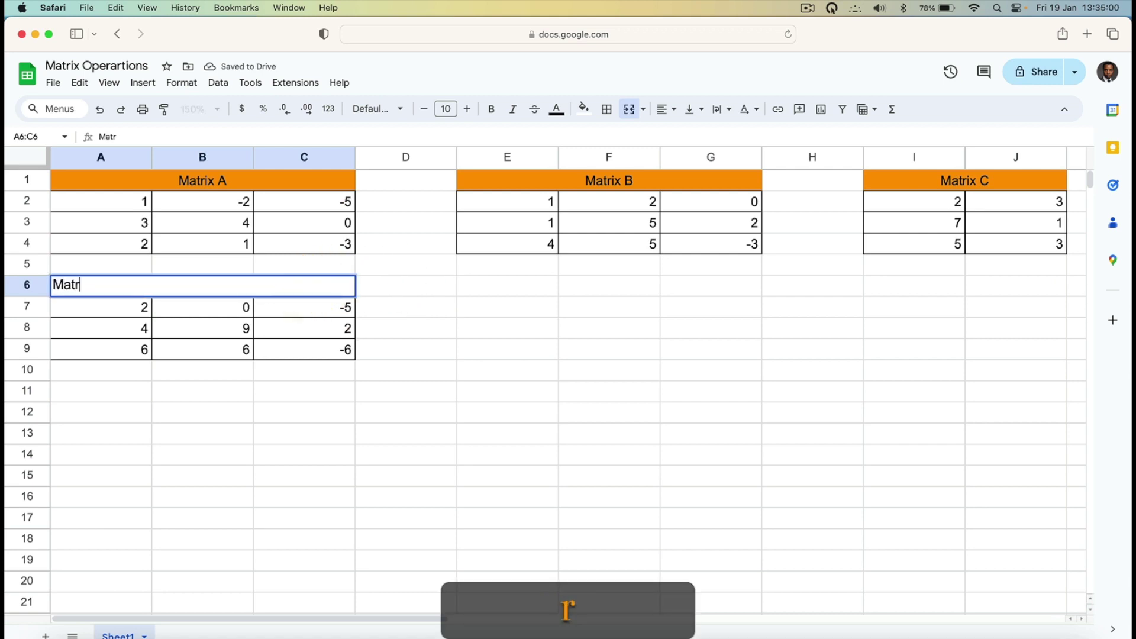
type("ix A")
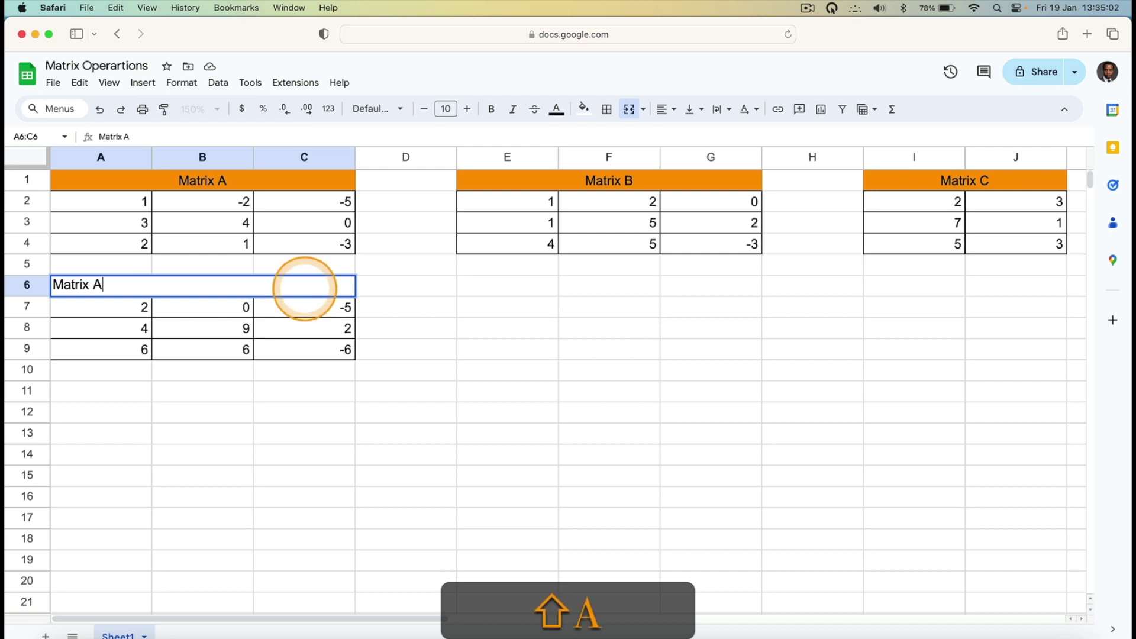
type("+")
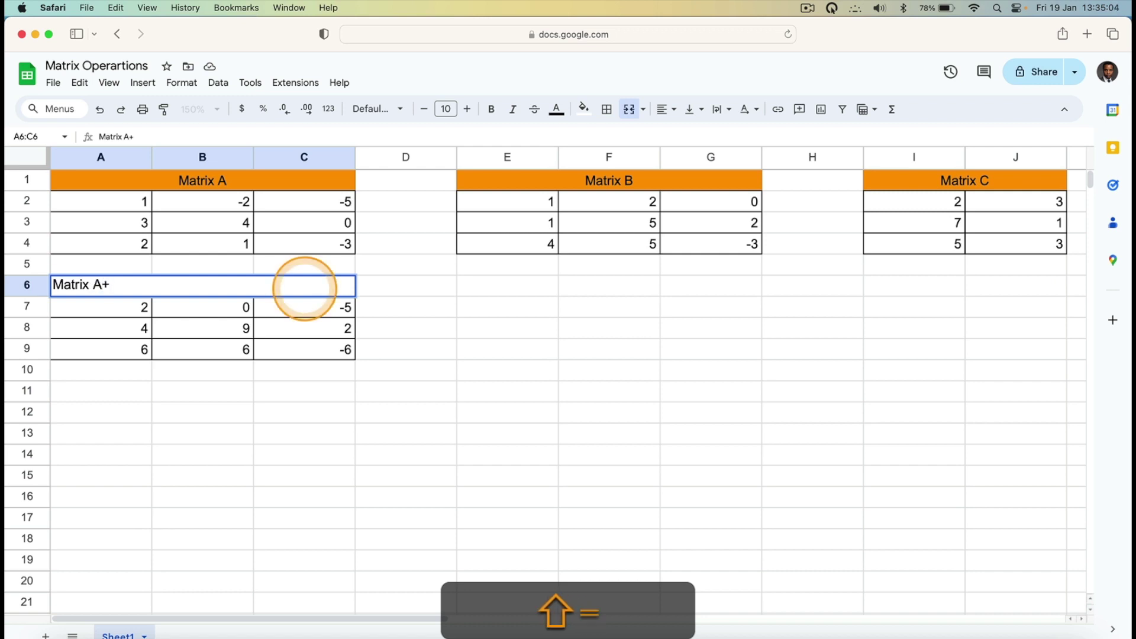
type("B")
left_click(443, 326)
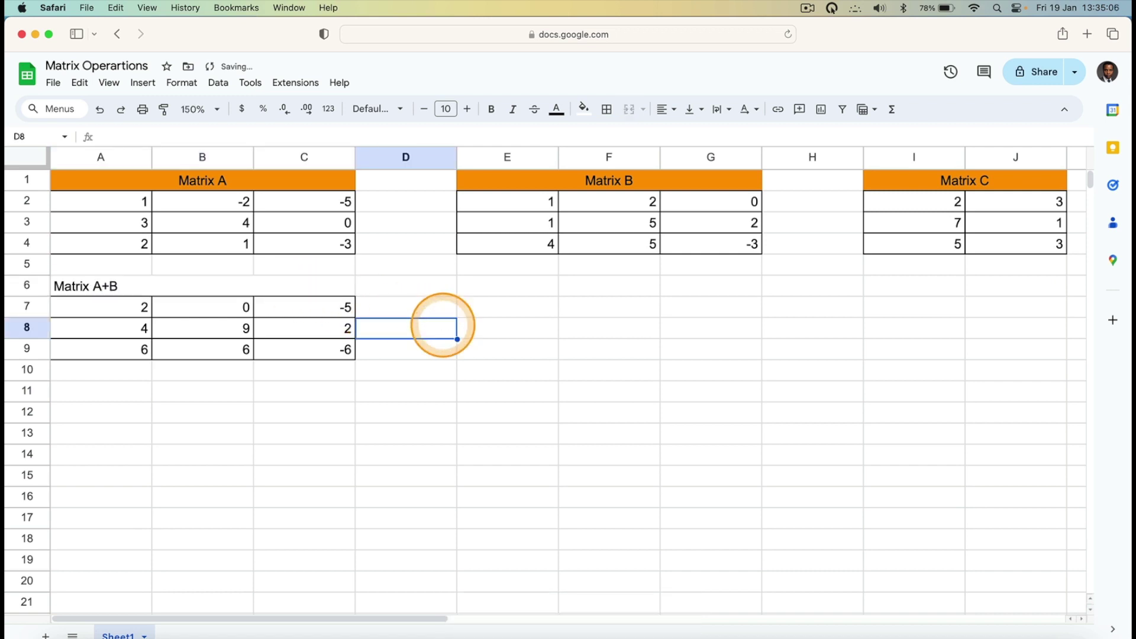
left_click(274, 286)
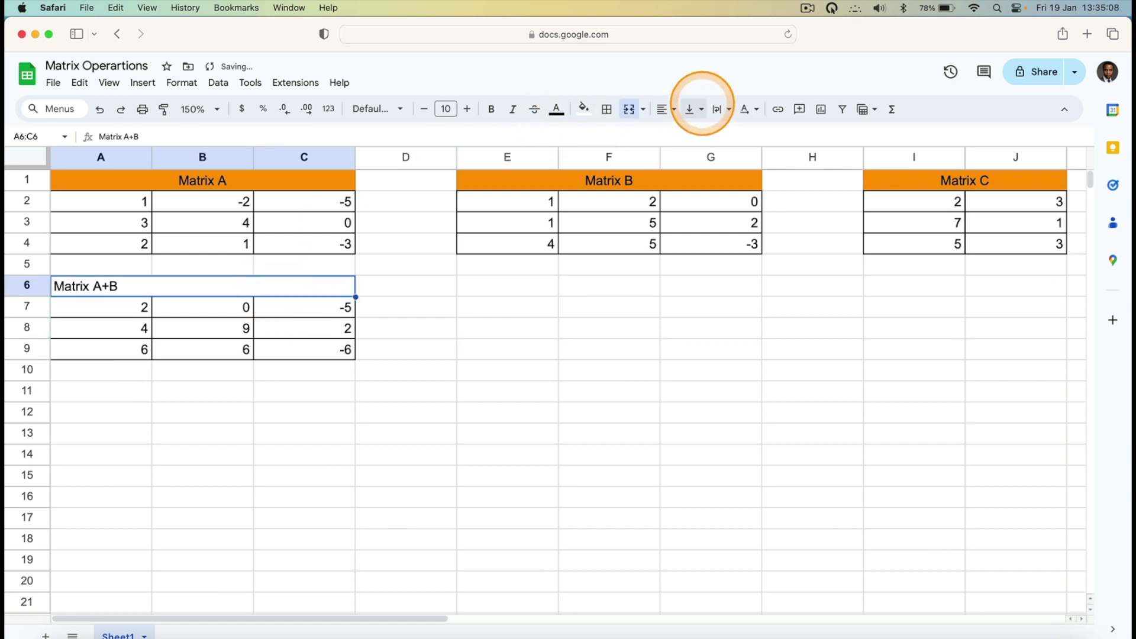
left_click(667, 111)
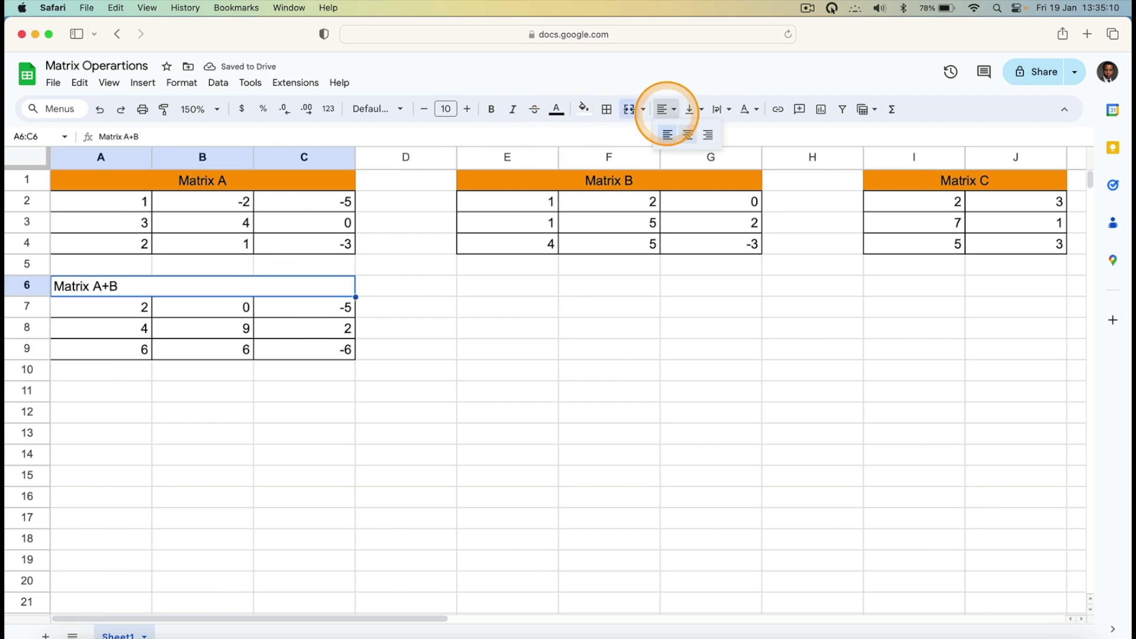
left_click(688, 135)
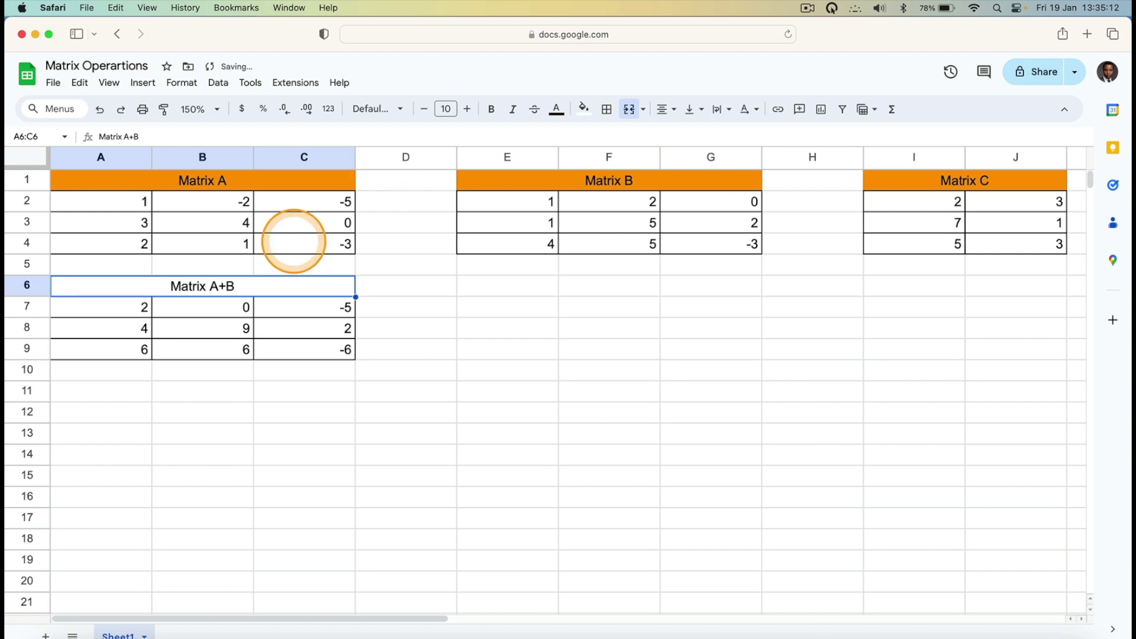
left_click(424, 299)
Fill the Matrix A+B heading cell with orange
left_click(302, 286)
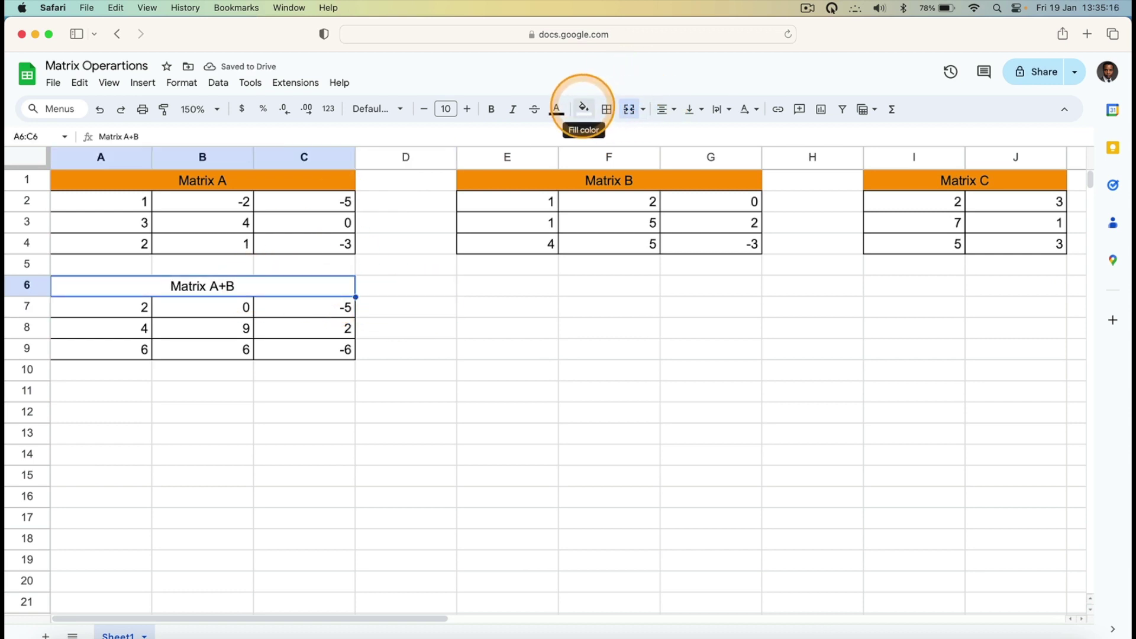
left_click(583, 108)
left_click(613, 172)
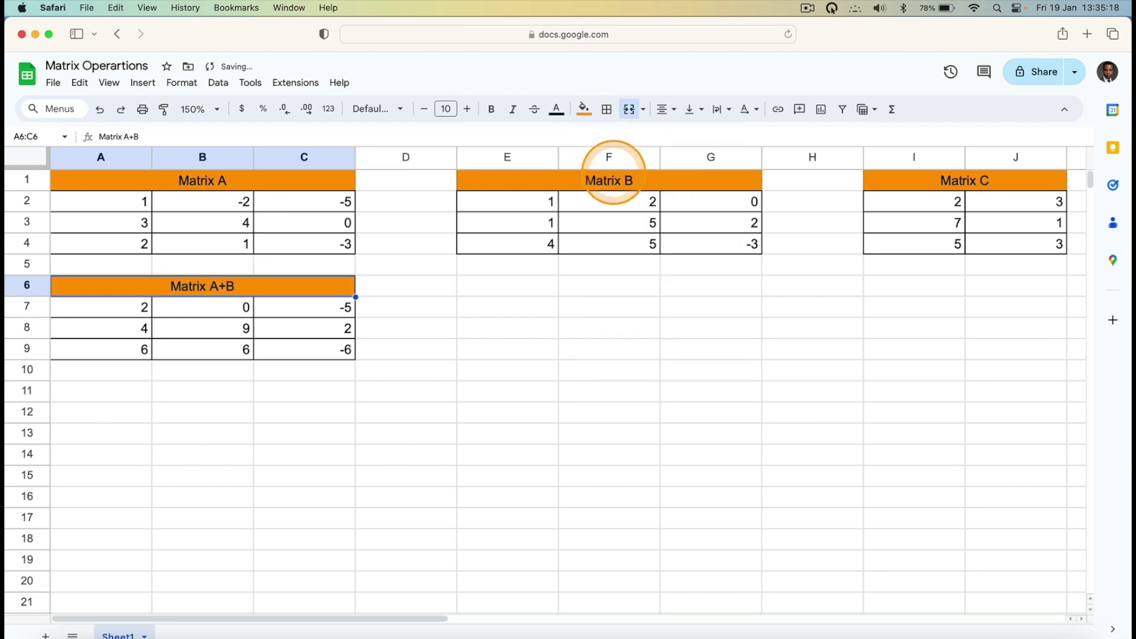
Compute the difference of matrices A and B in cell E7 with the formula =ARRAYFORMULA(MA-MB)
left_click(545, 312)
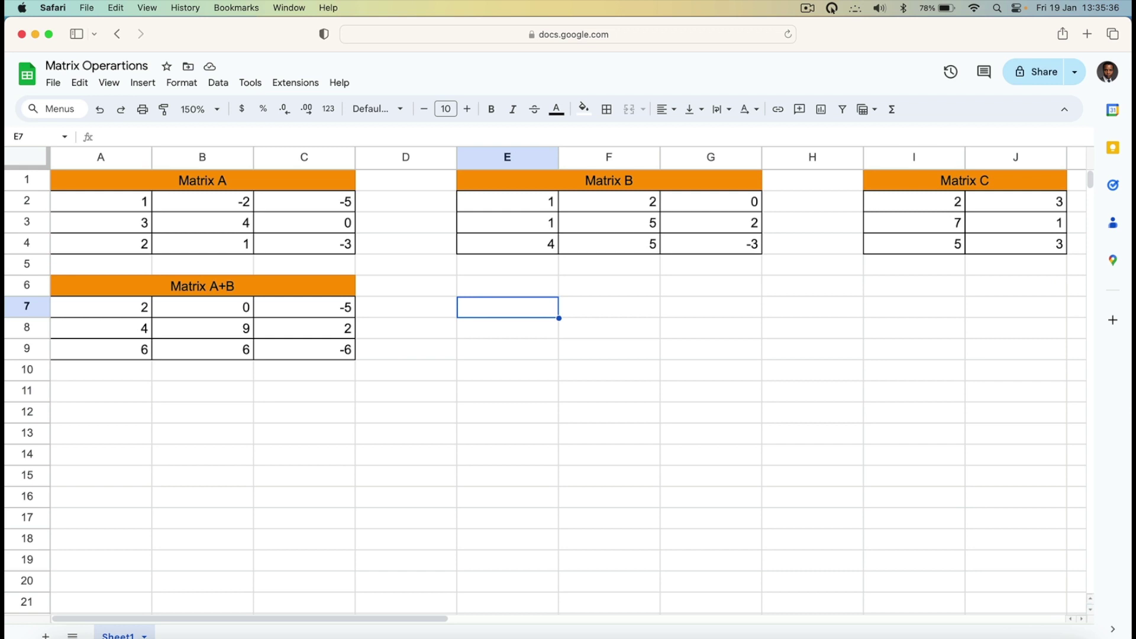
type("=")
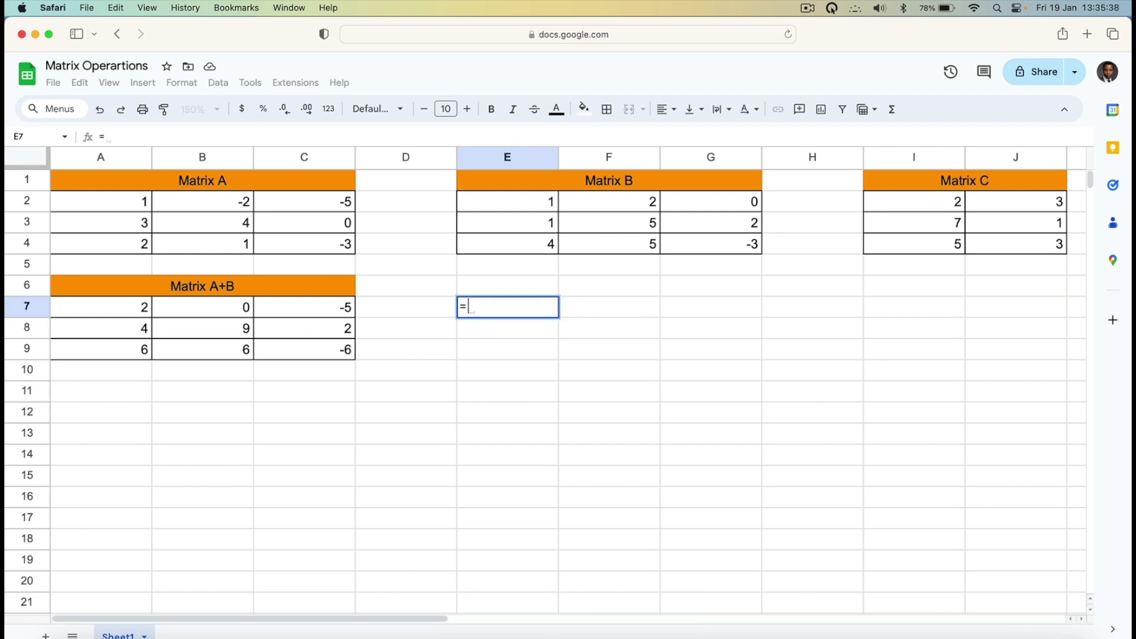
type("ar")
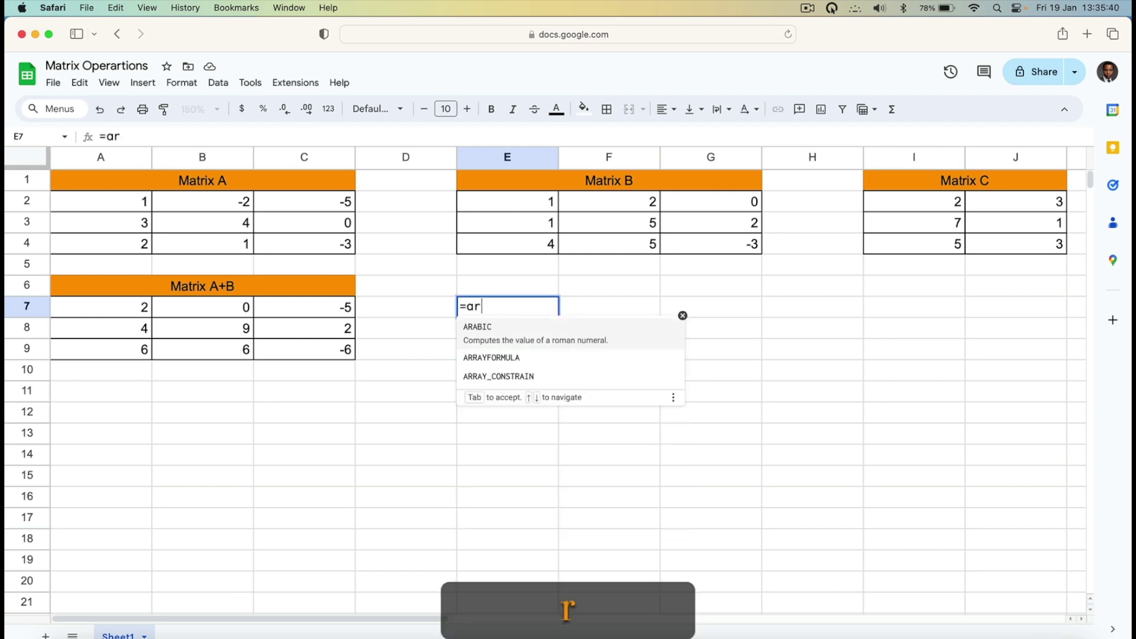
left_click(484, 346)
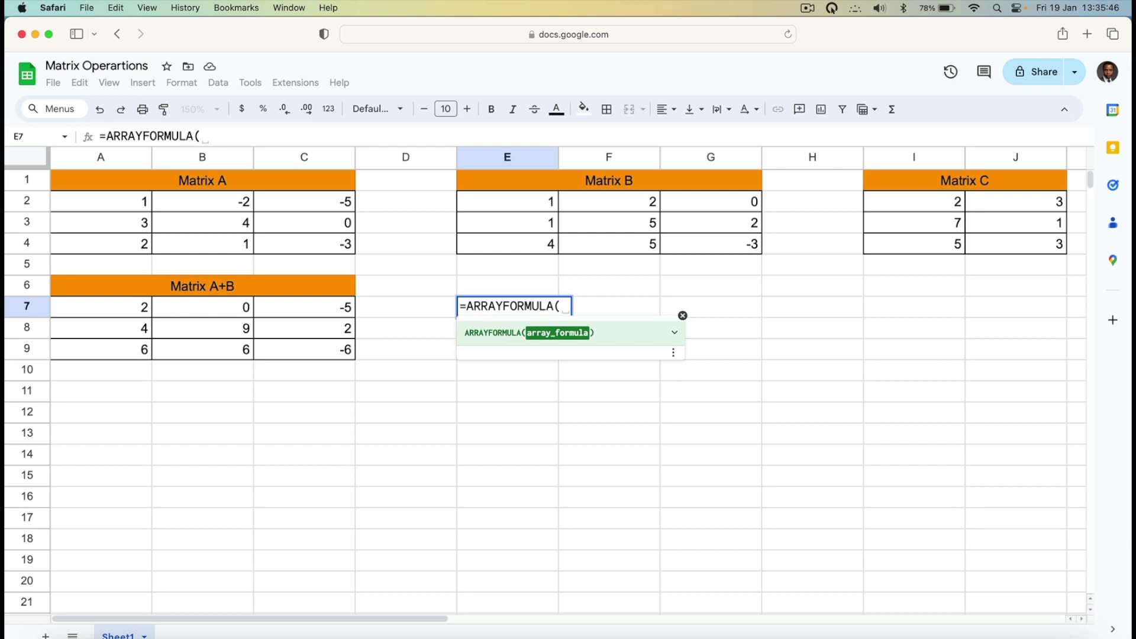
left_click(483, 347, "shift")
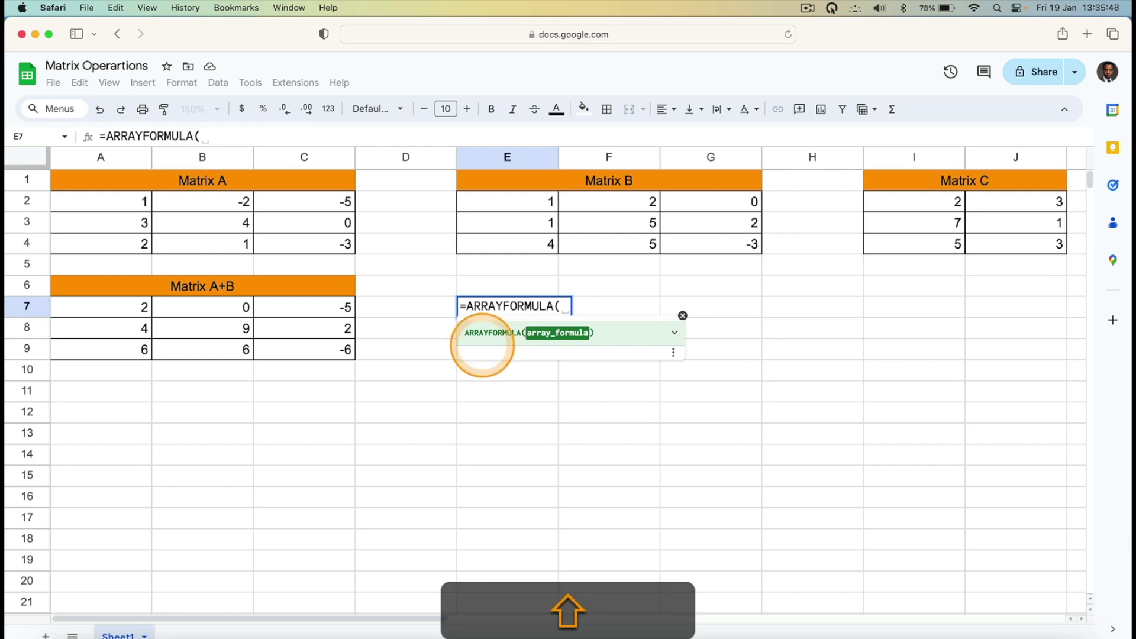
type("MA")
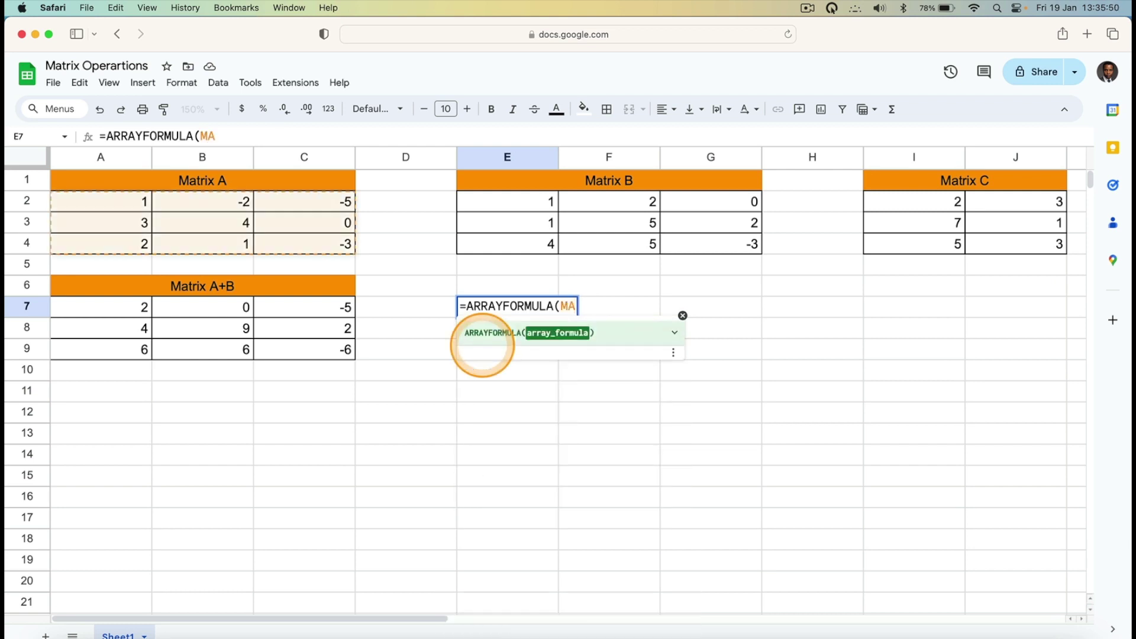
type("-M")
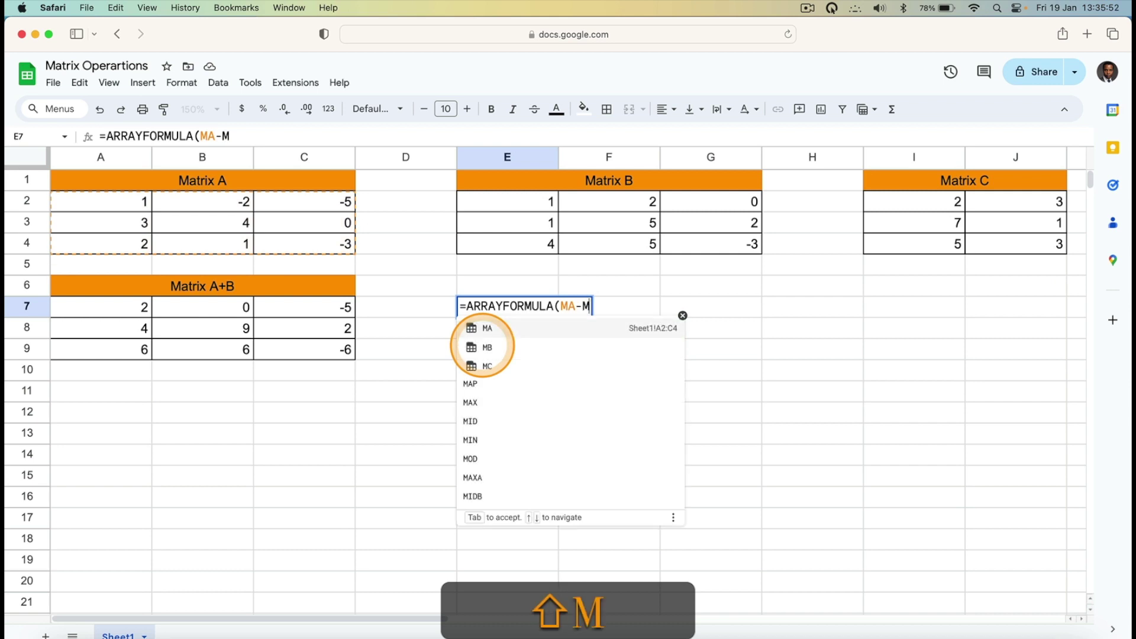
type("B")
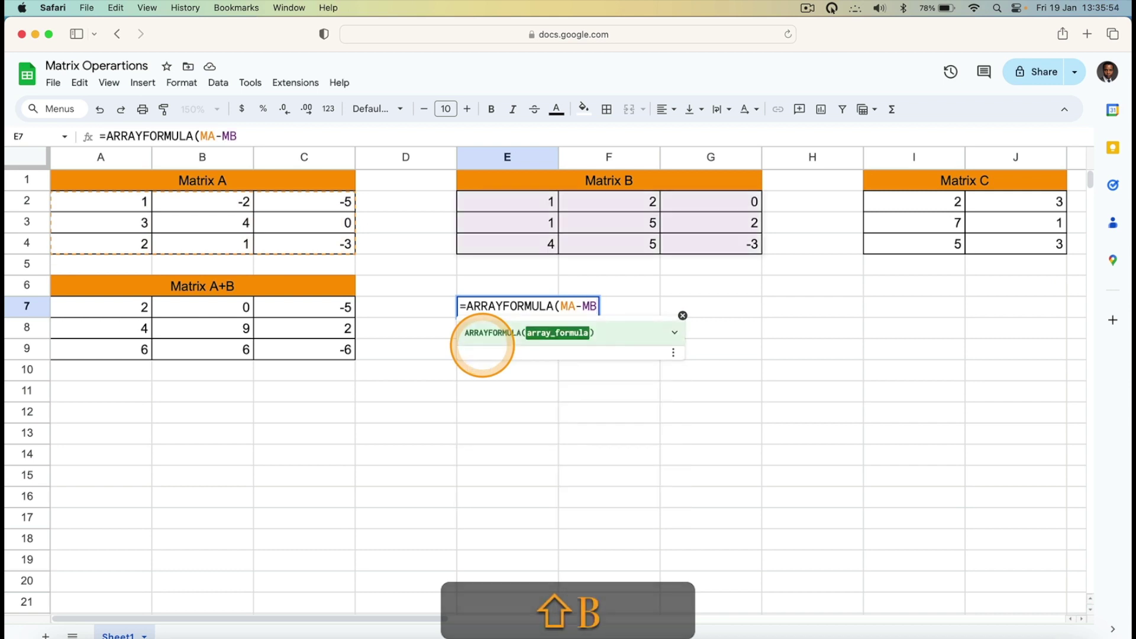
type(")")
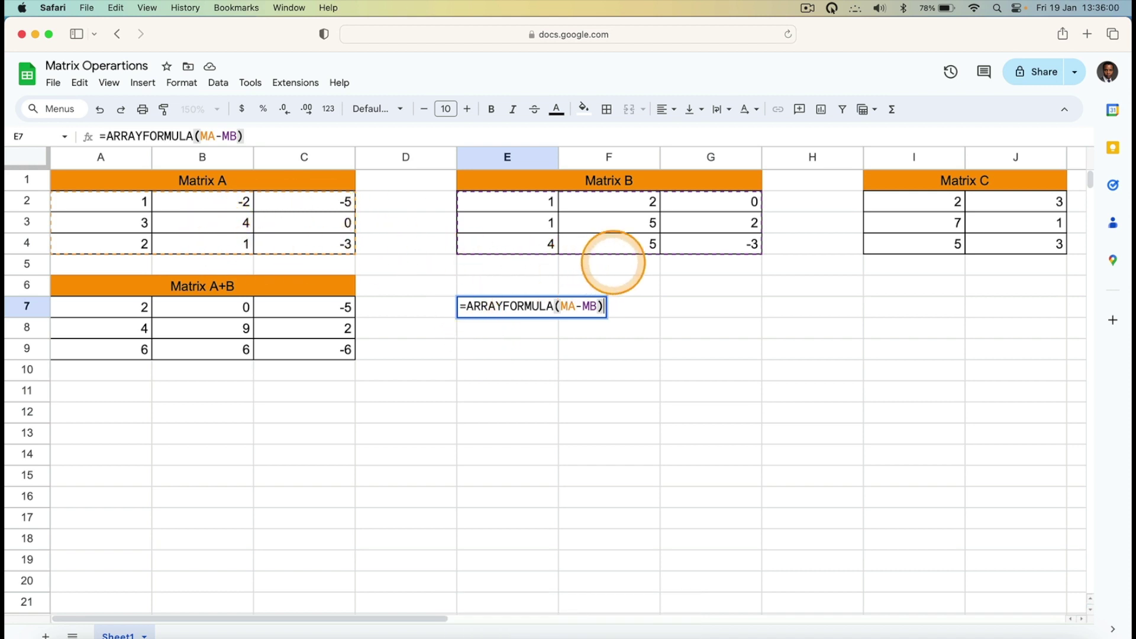
key("Return")
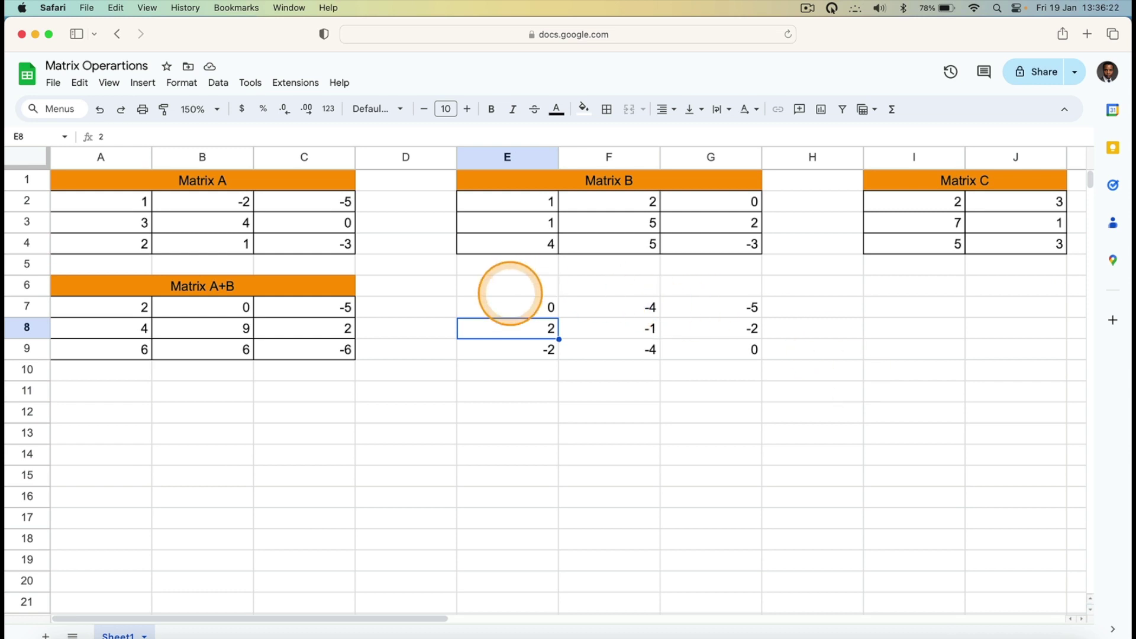
Apply all borders to the A-B result range E7:G9
left_click(500, 306)
key("shift+Right")
key("shift+Right")
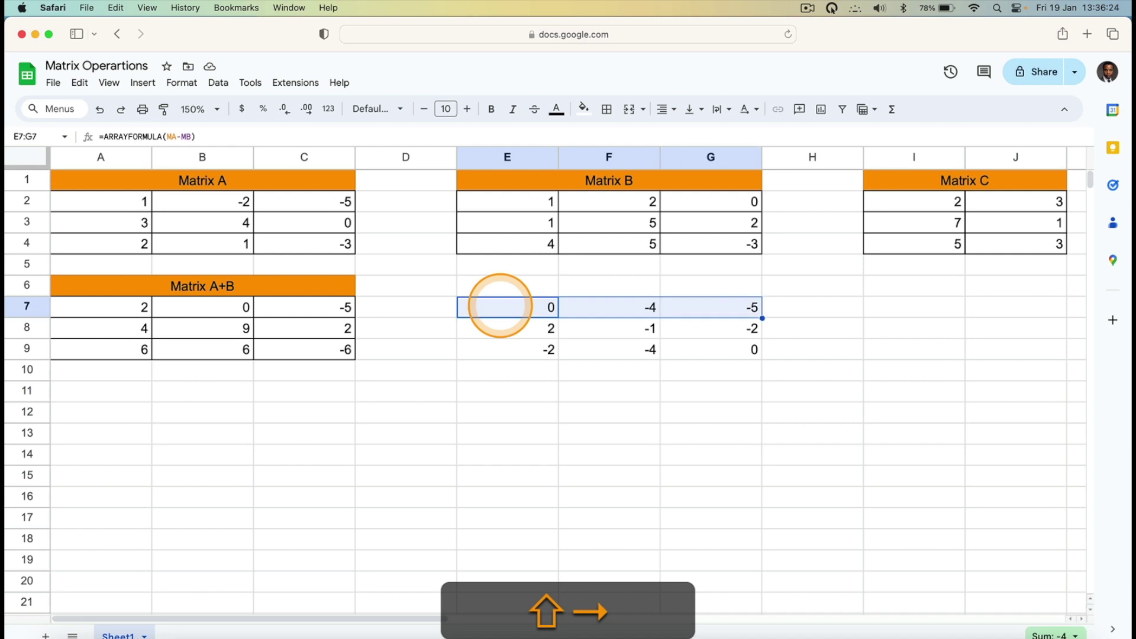
key("shift+Down")
key("shift+Down")
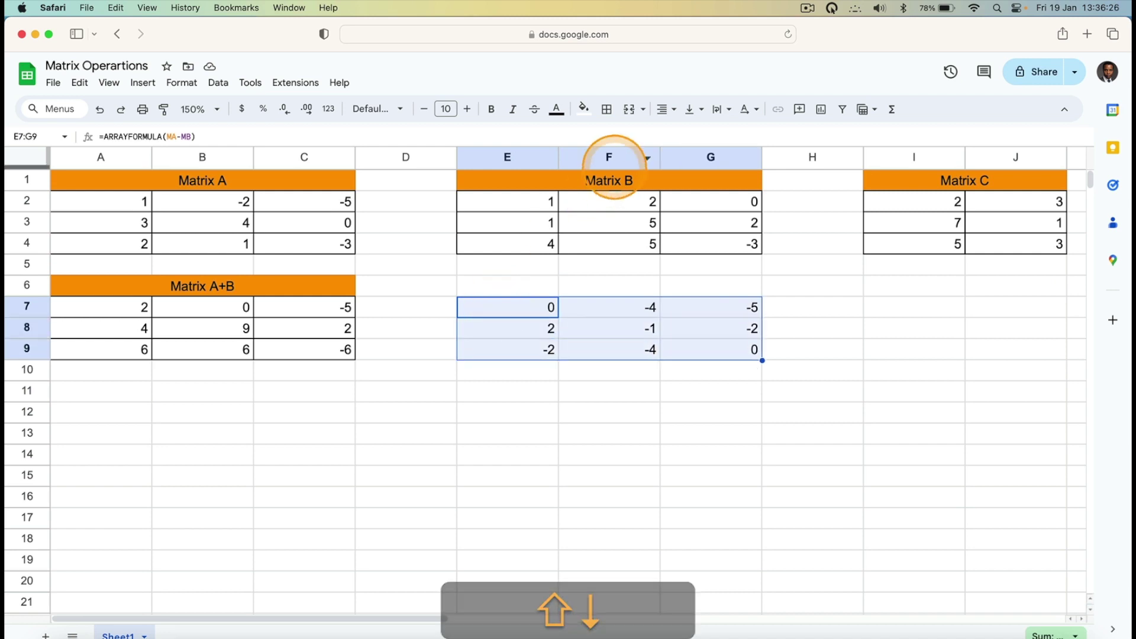
left_click(607, 109)
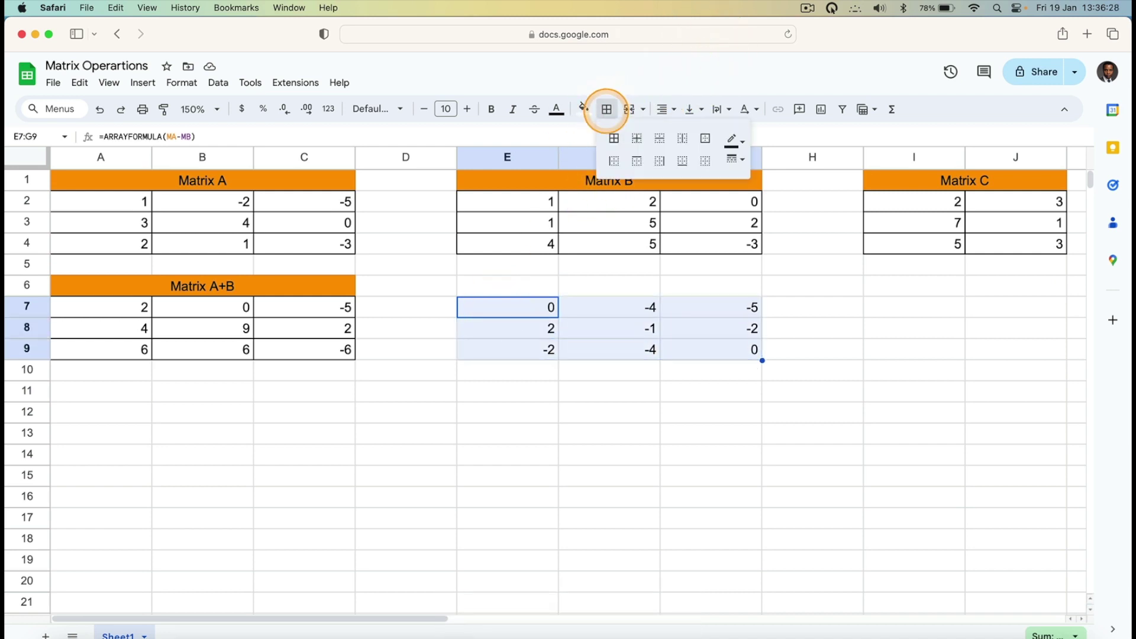
left_click(614, 138)
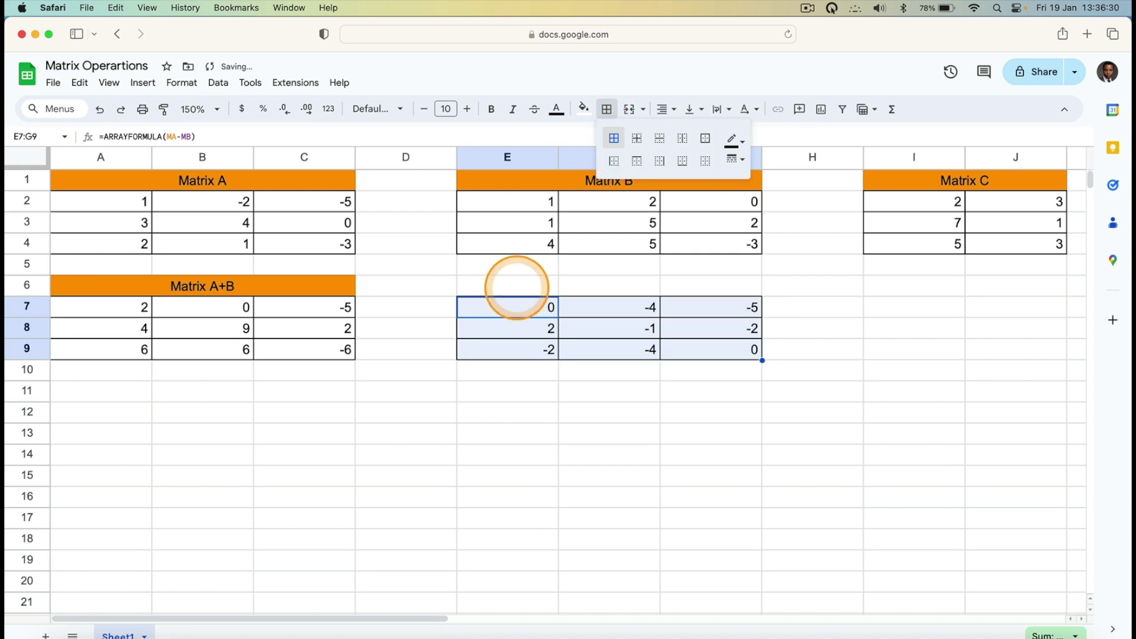
Merge cells E6:G6 above the difference matrix into one heading cell
left_click(515, 286)
key("shift+Right")
key("shift+Right")
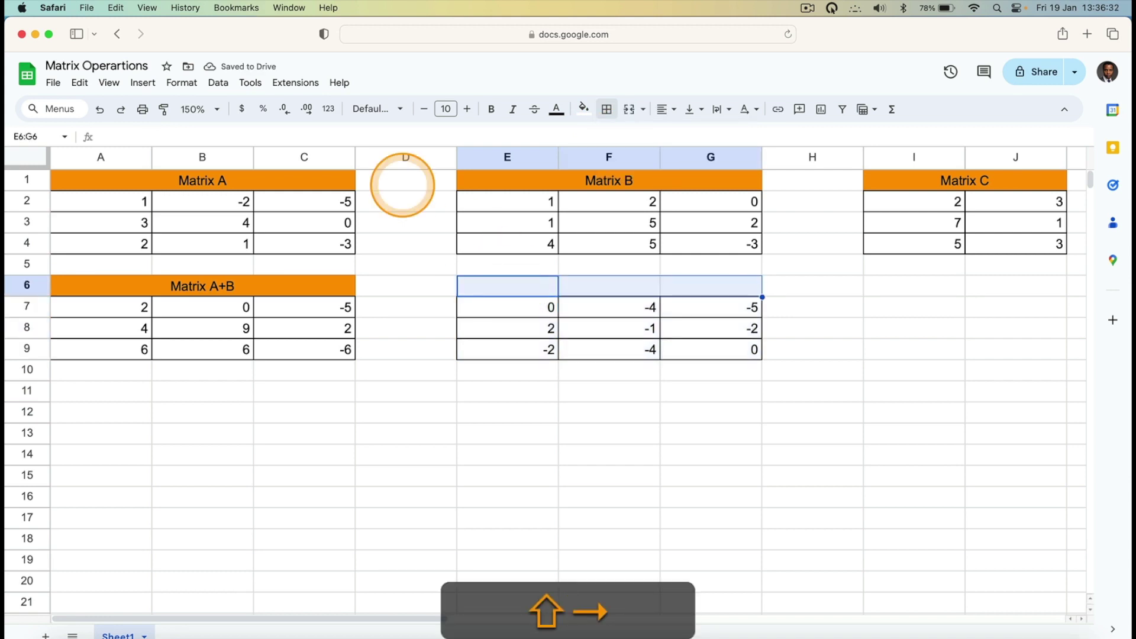
left_click(183, 83)
mouse_move(204, 283)
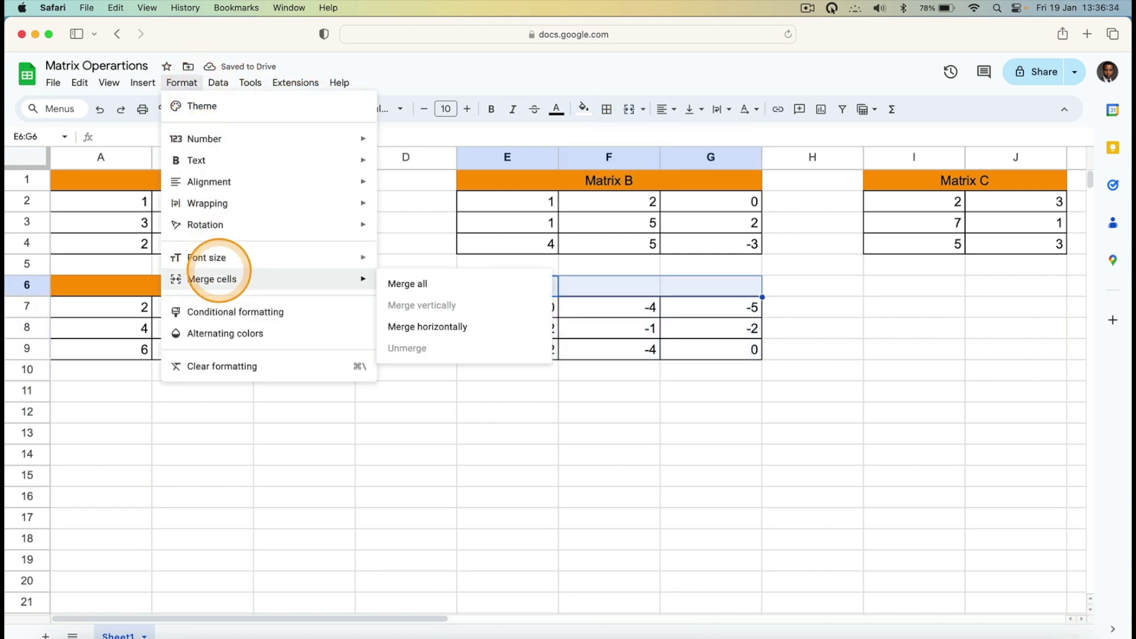
left_click(413, 286)
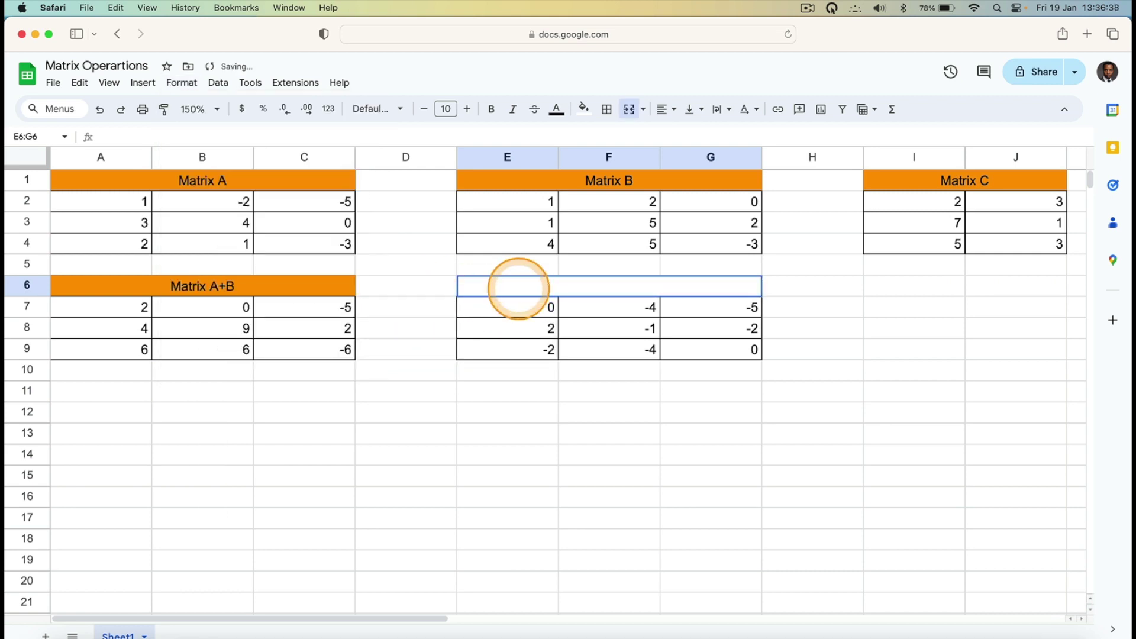
Enter the heading "Matrix A-B" in the merged cell E6:G6, fill it with orange and centre it horizontally
type("Matr")
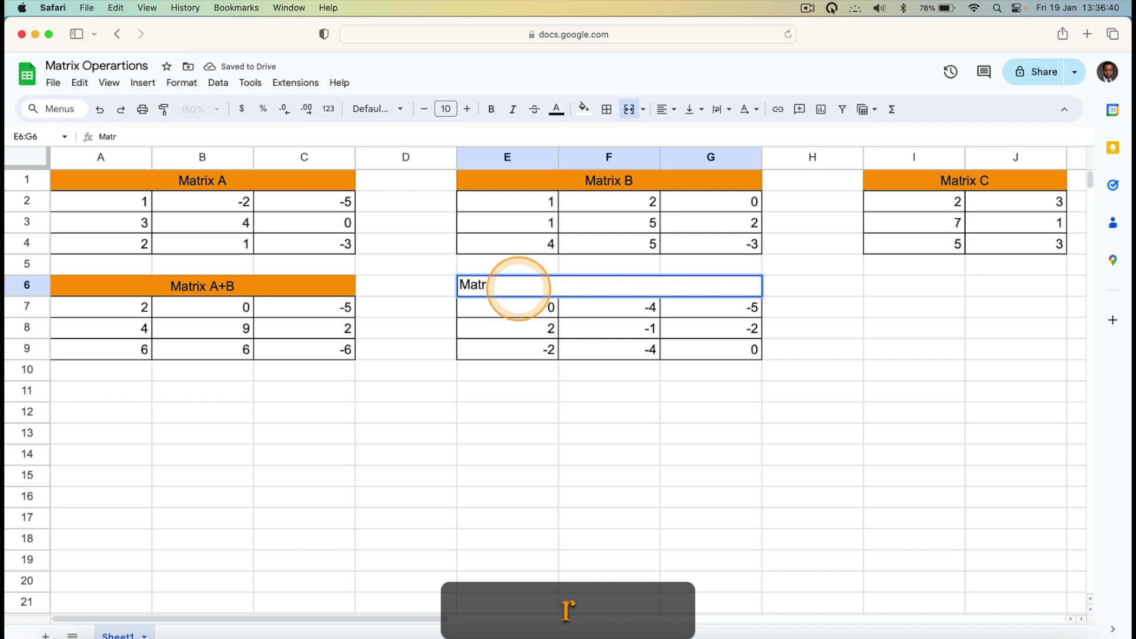
type("ix A-B")
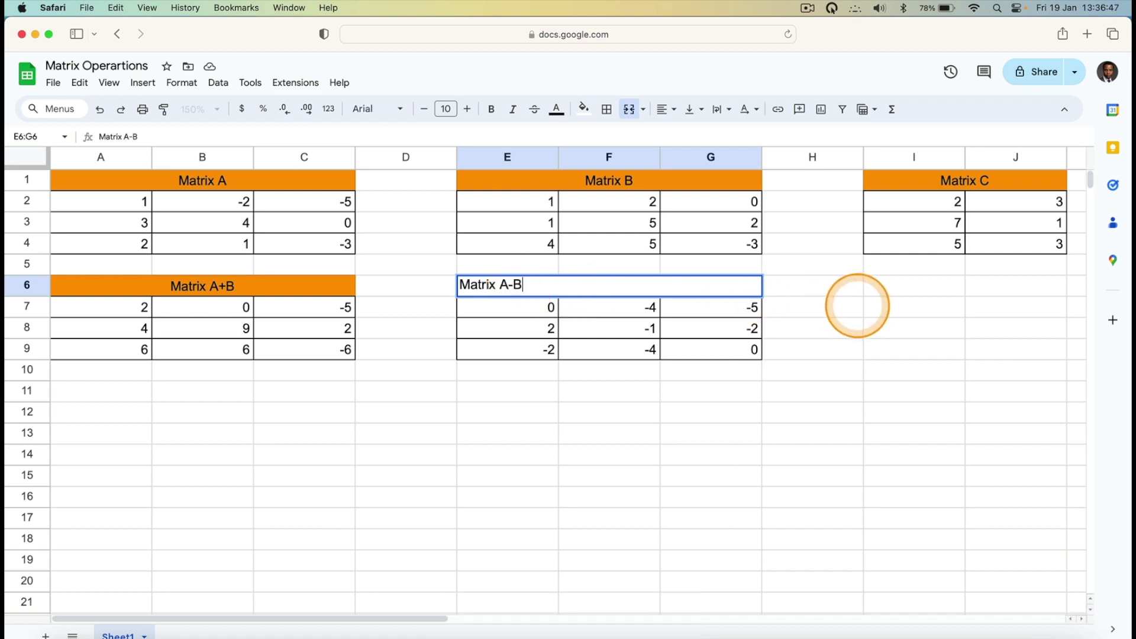
left_click(586, 108)
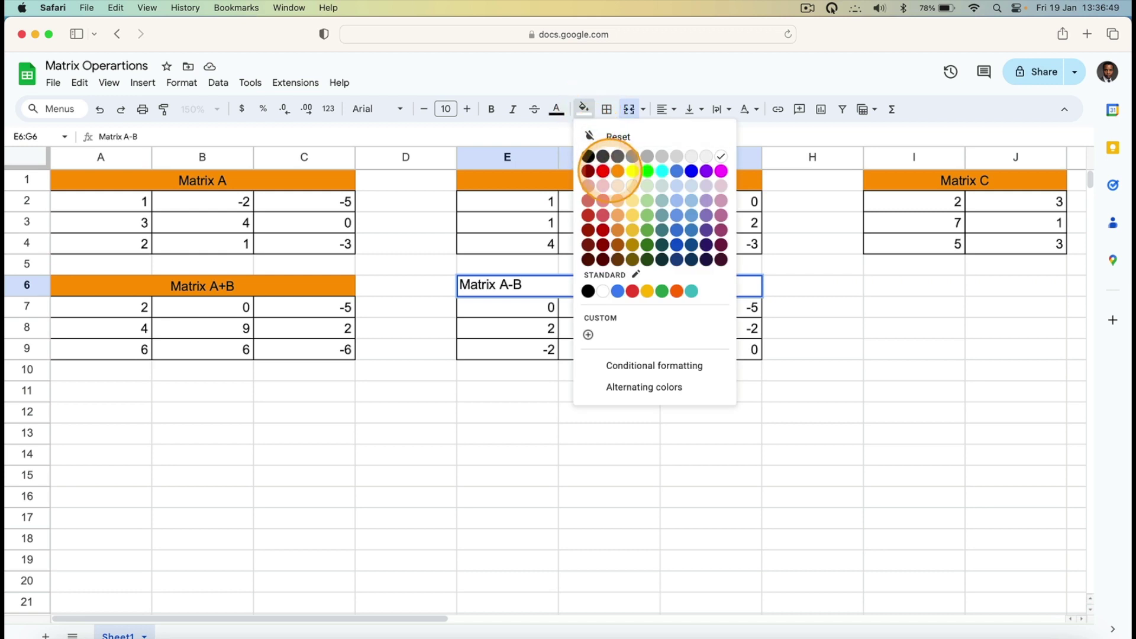
left_click(617, 172)
left_click(666, 109)
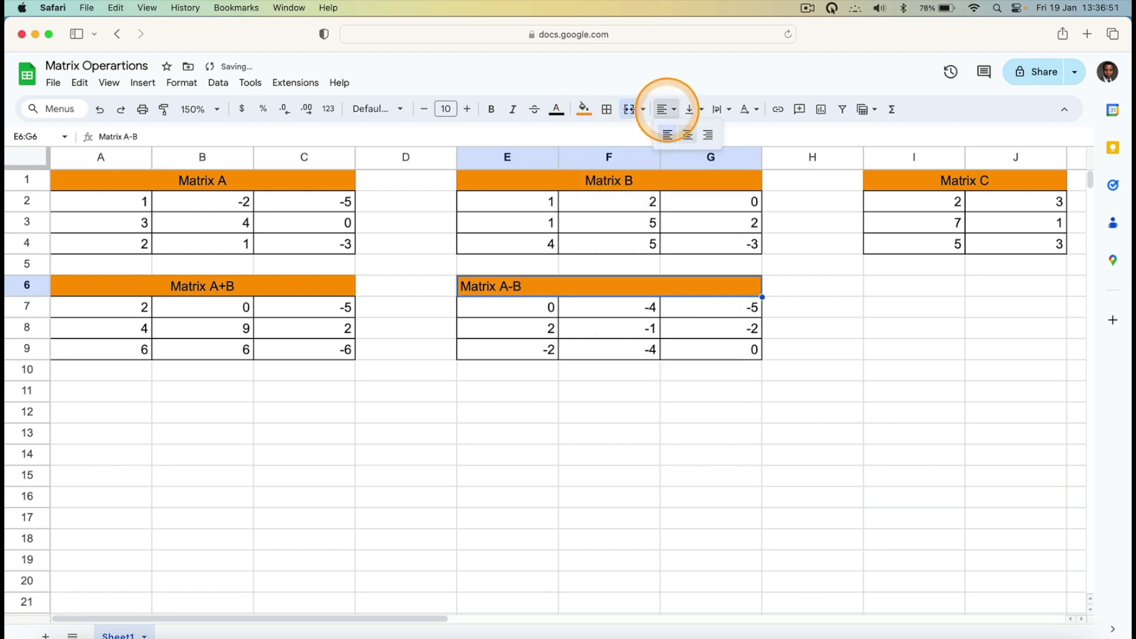
left_click(687, 131)
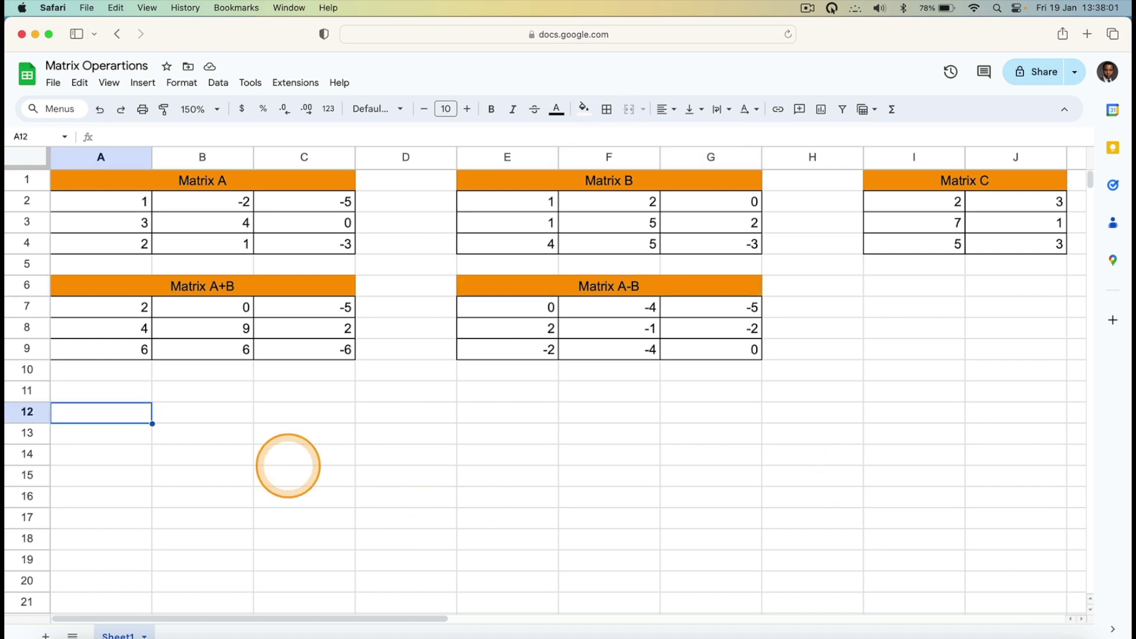
Compute the product of matrices A and B in cell A12 with the formula =ARRAYFORMULA(MMULT(MA,MB))
left_click(88, 392)
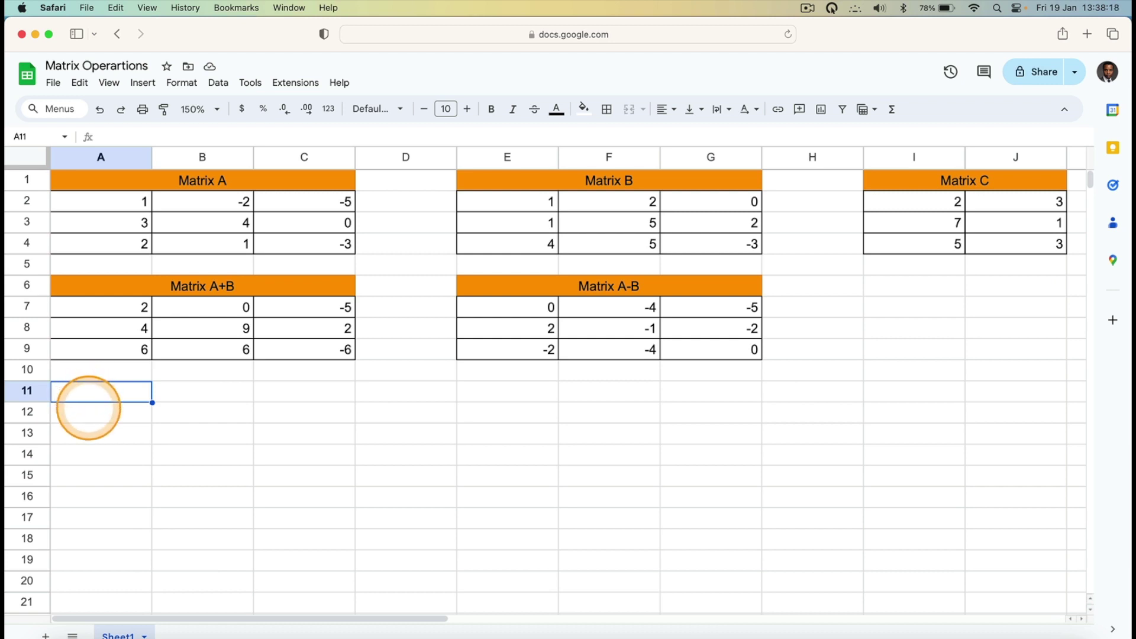
left_click(88, 409)
type("=")
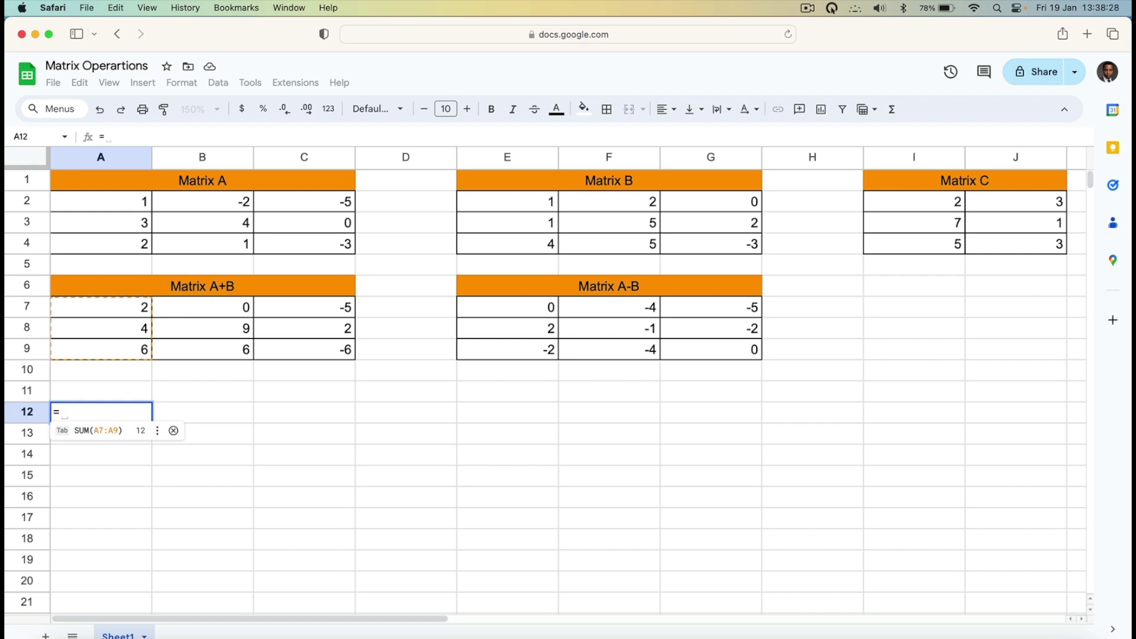
type("arr")
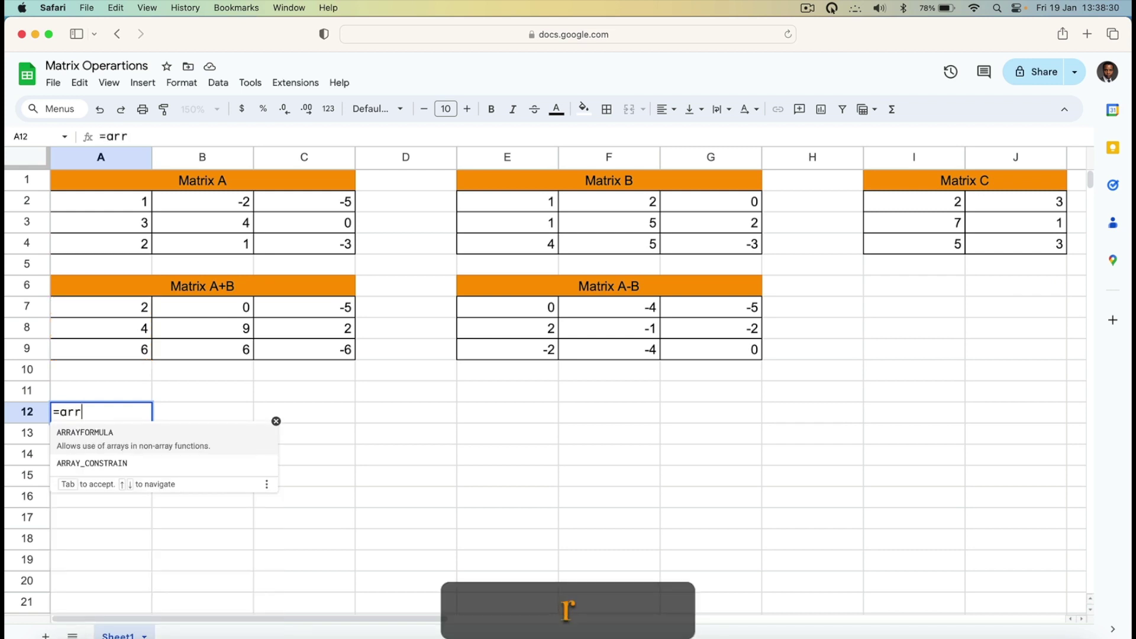
left_click(68, 443)
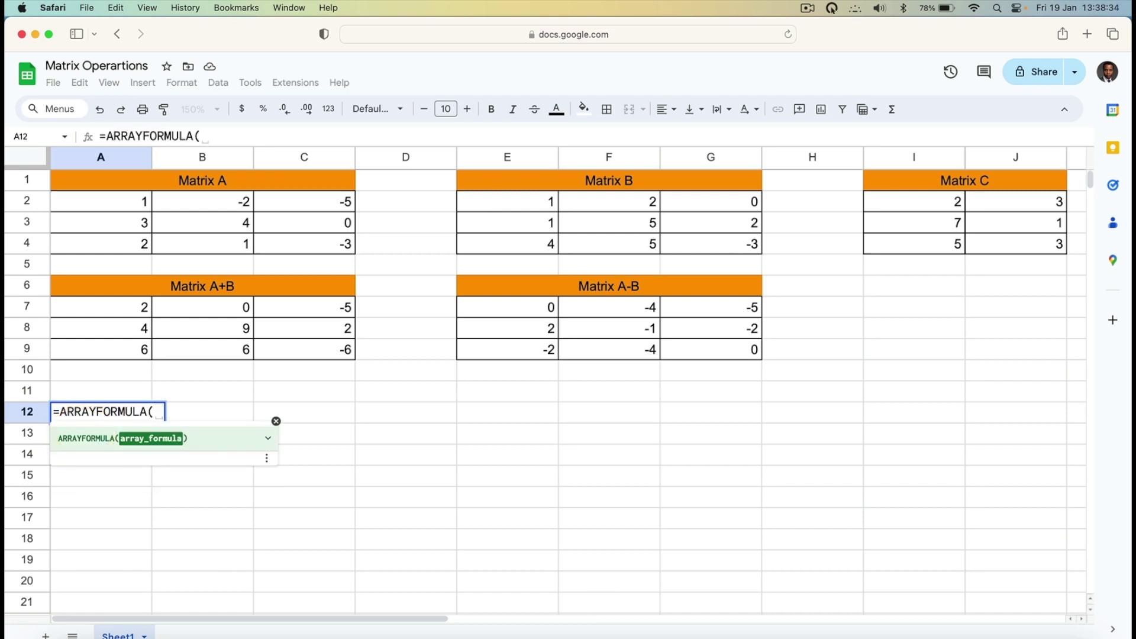
type("M")
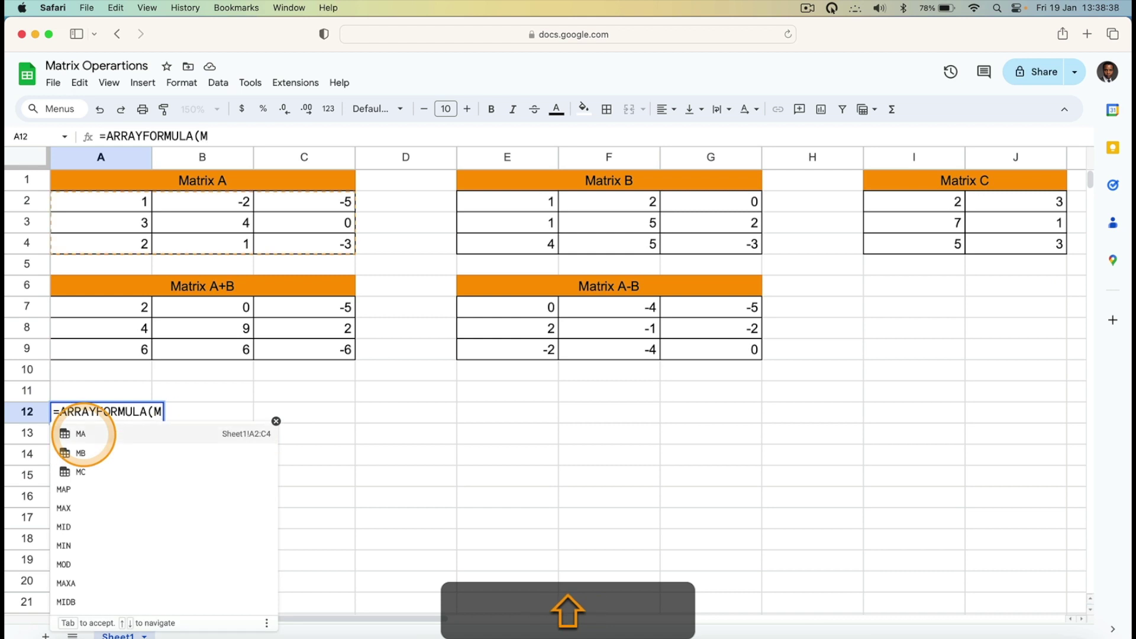
type("M")
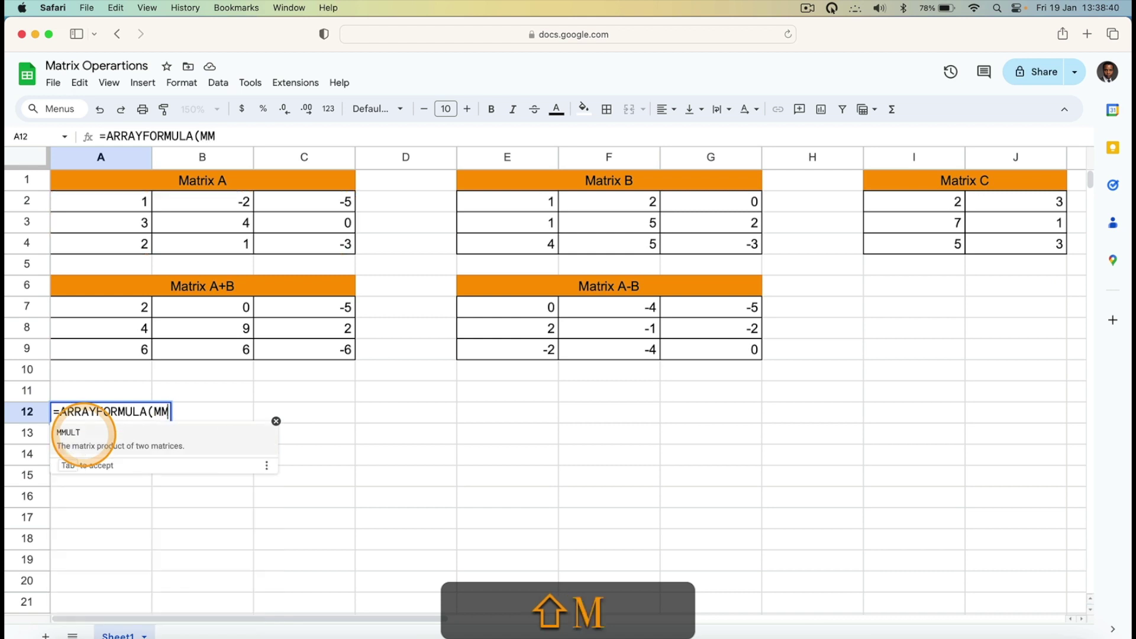
type("UL")
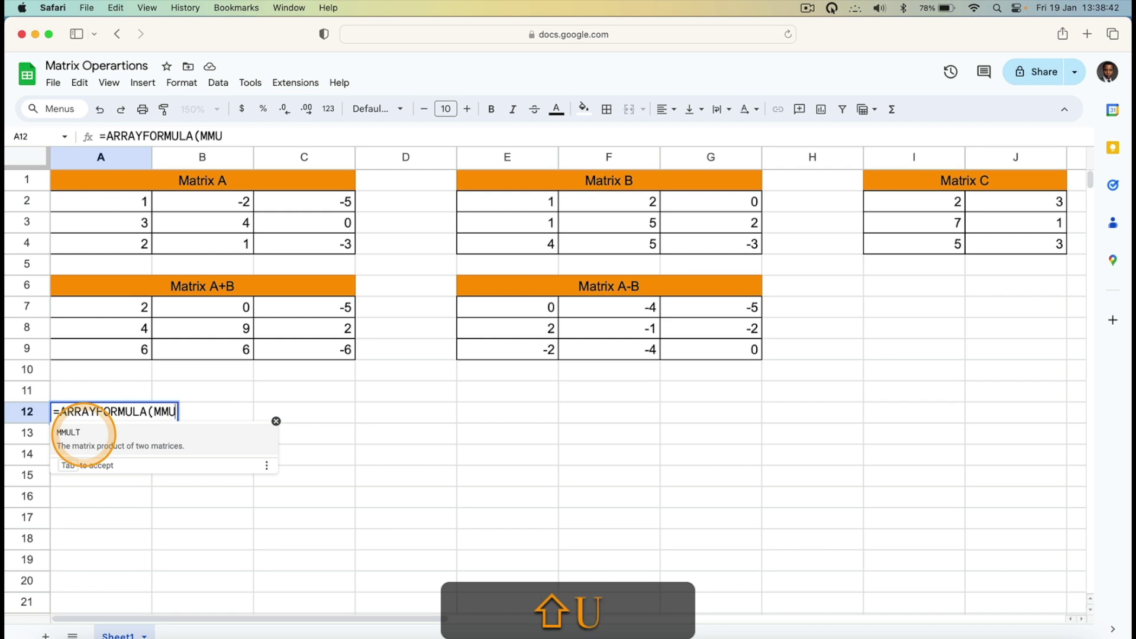
type("T")
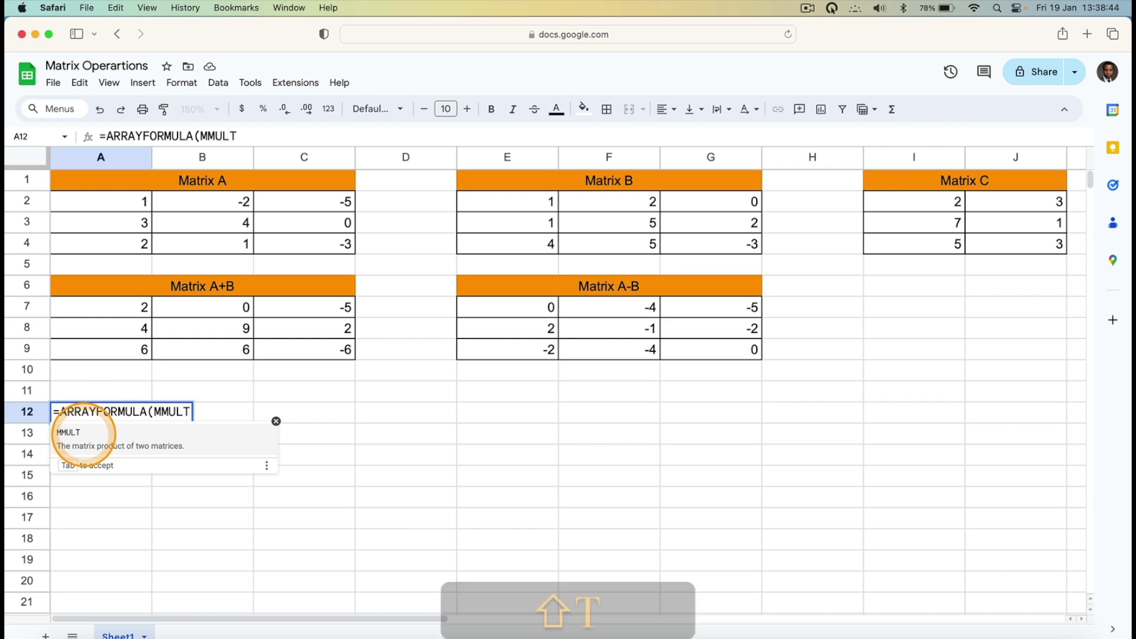
type("(")
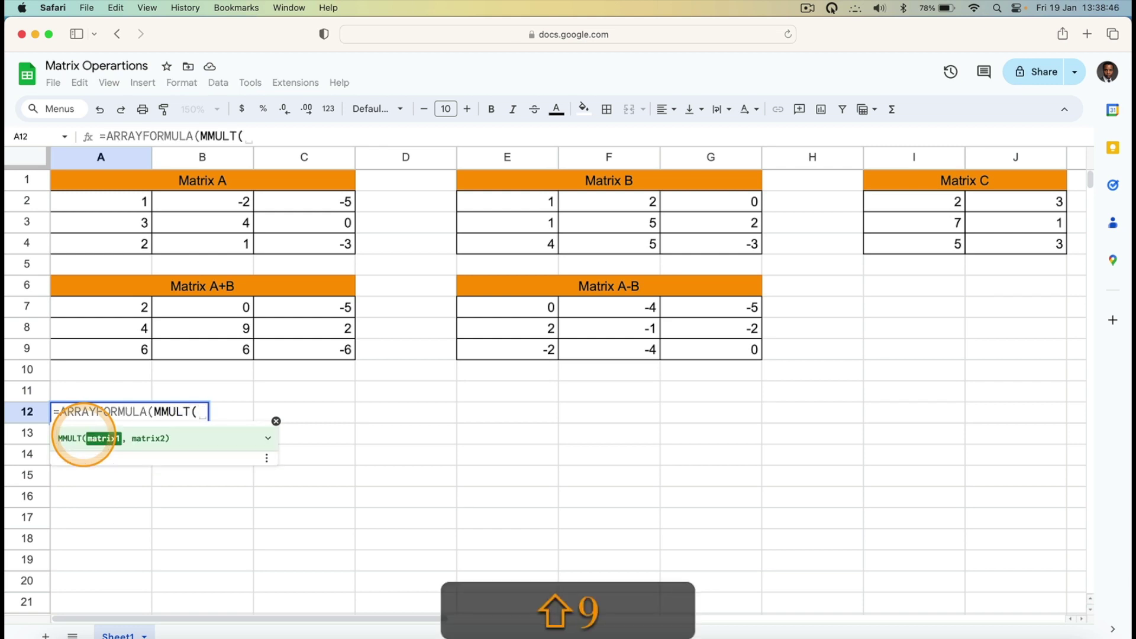
type("MA")
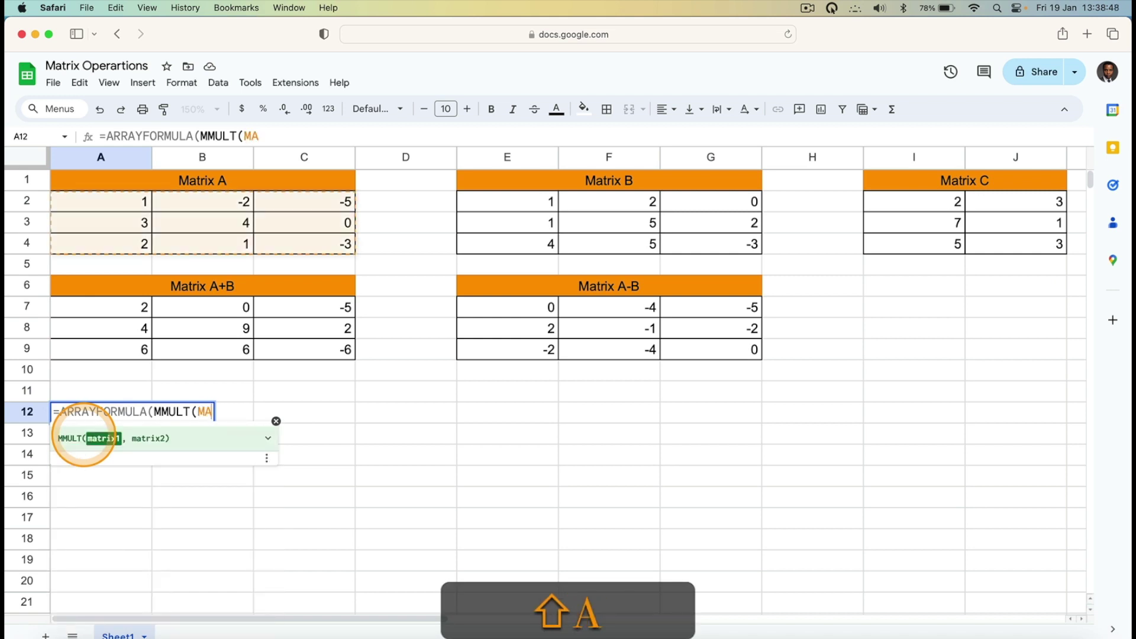
type(",")
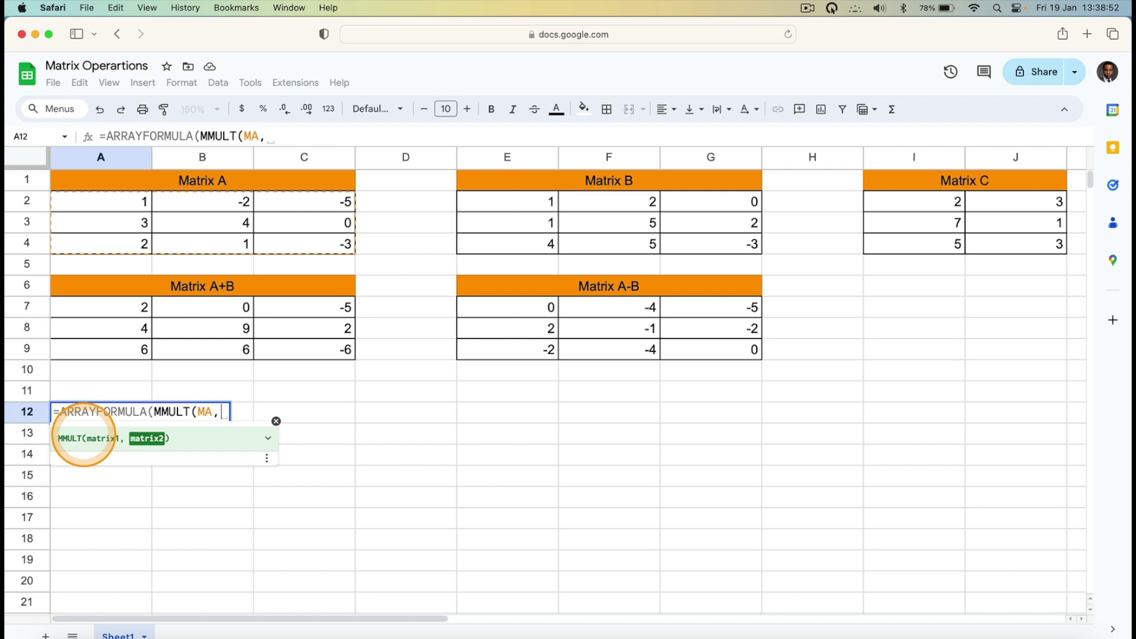
type("MB")
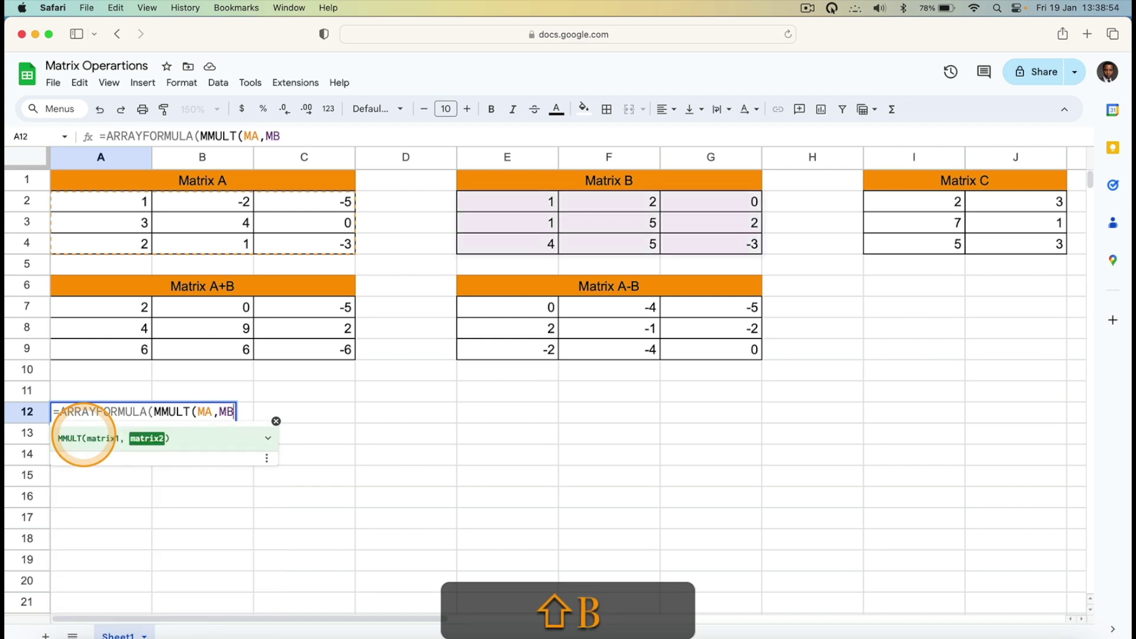
type(")")
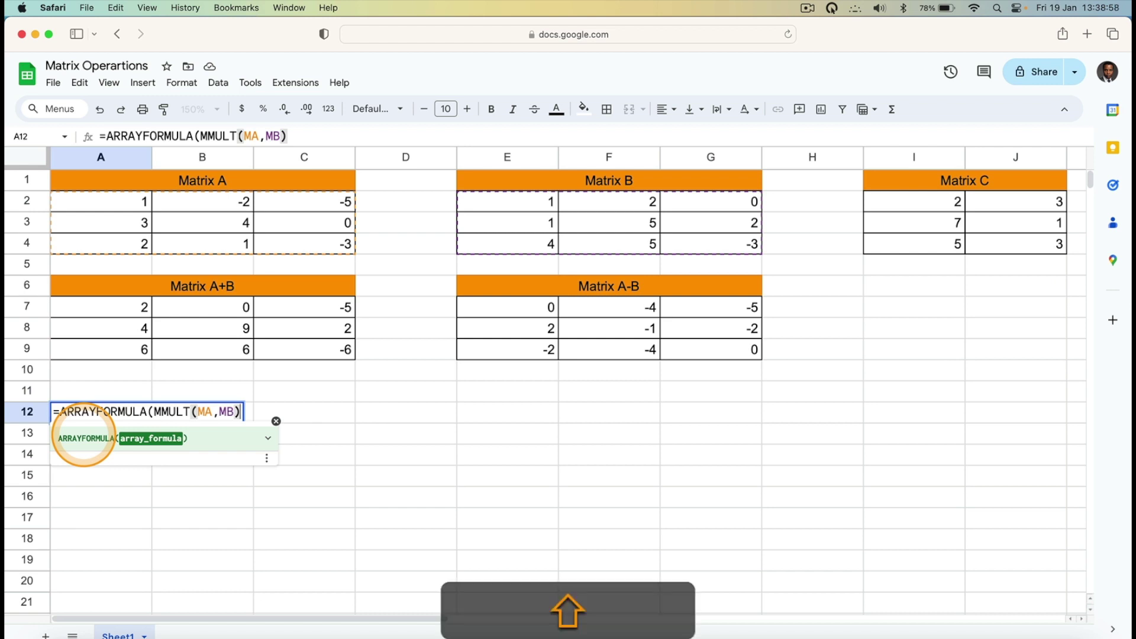
type(")")
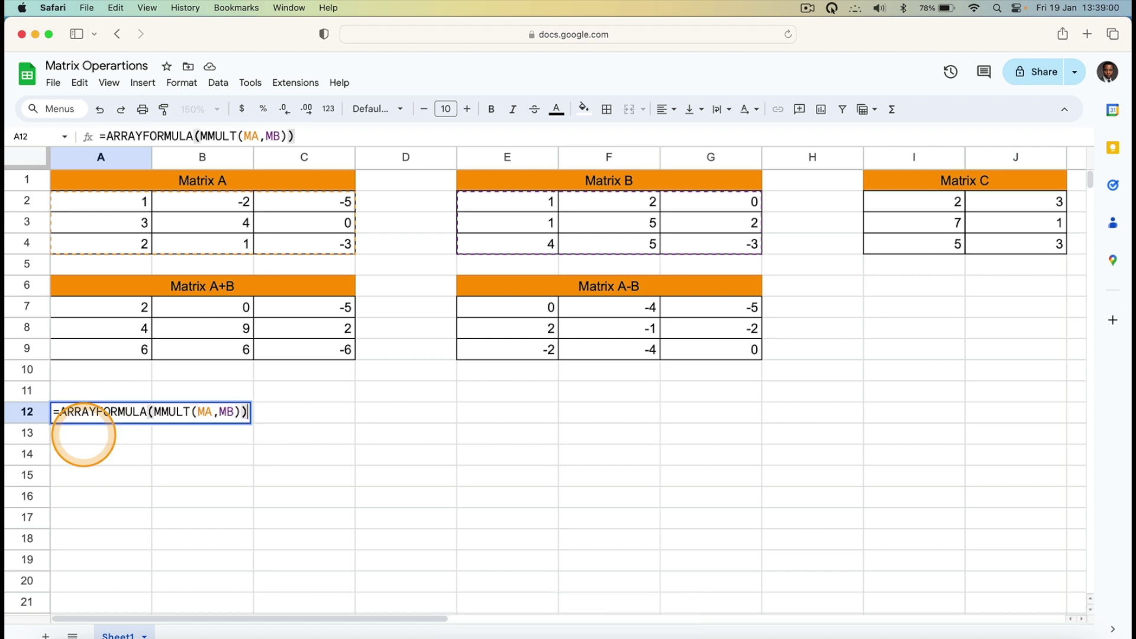
key("Return")
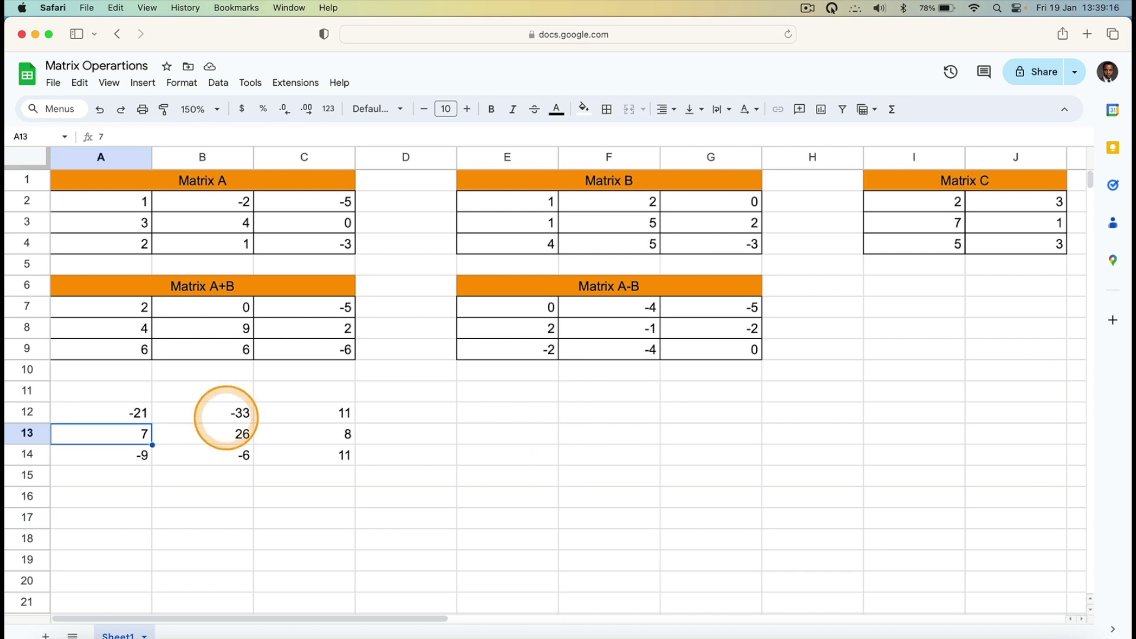
Apply all borders to the product result range A12:C14
left_click(137, 415)
key("shift+Right")
key("shift+Right")
key("shift+Down")
key("shift+Down")
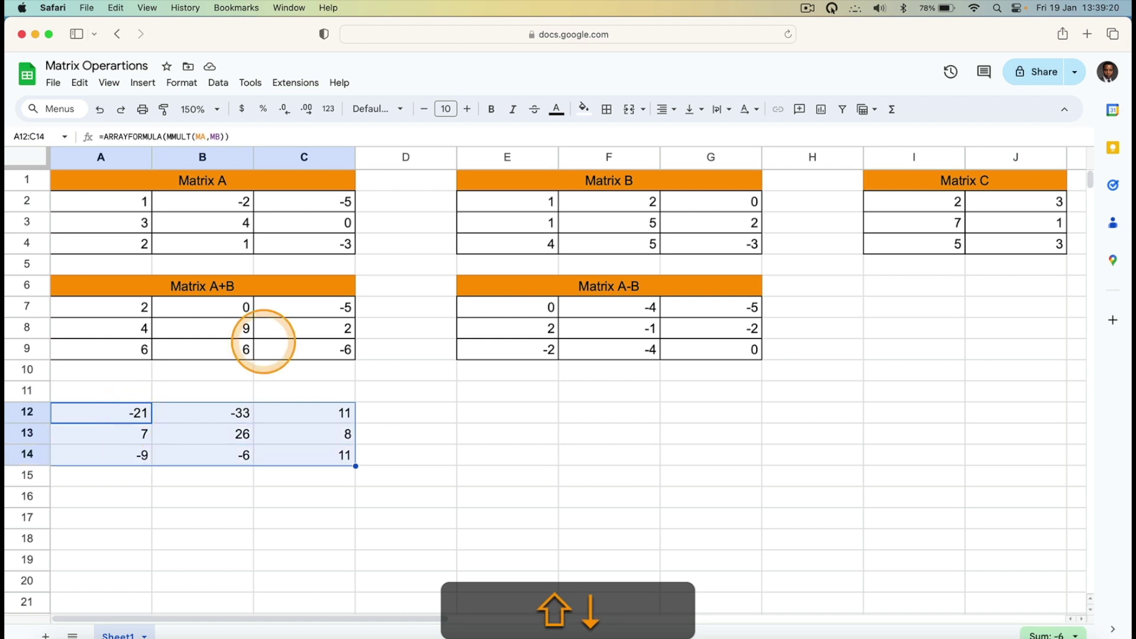
left_click(608, 110)
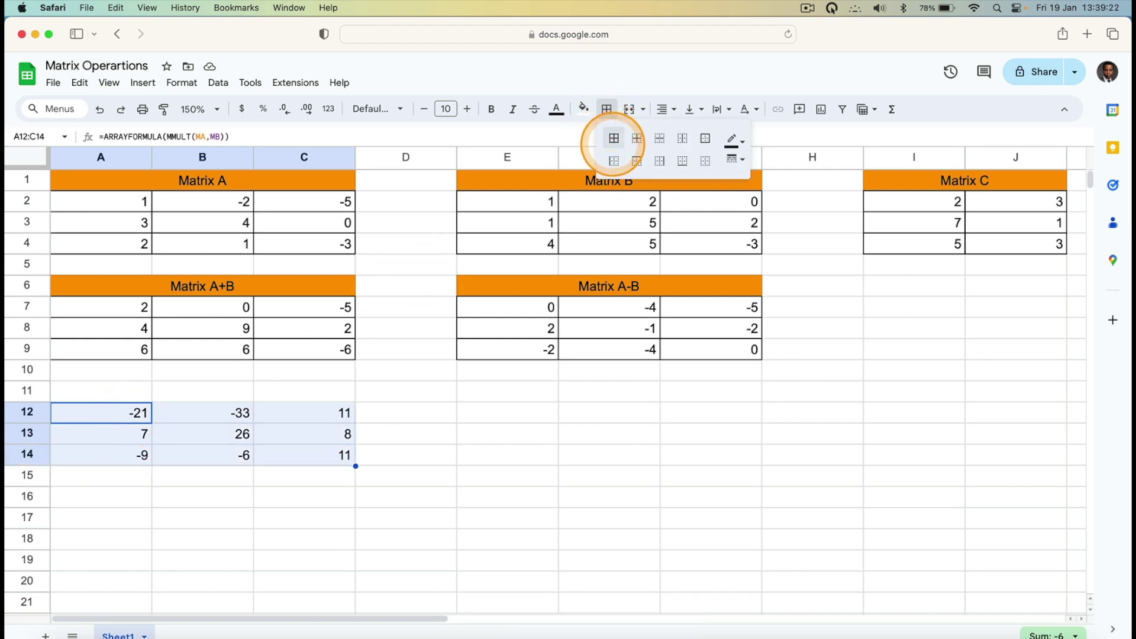
left_click(614, 139)
Merge cells A11:C11 above the product matrix into one heading cell
left_click(117, 385)
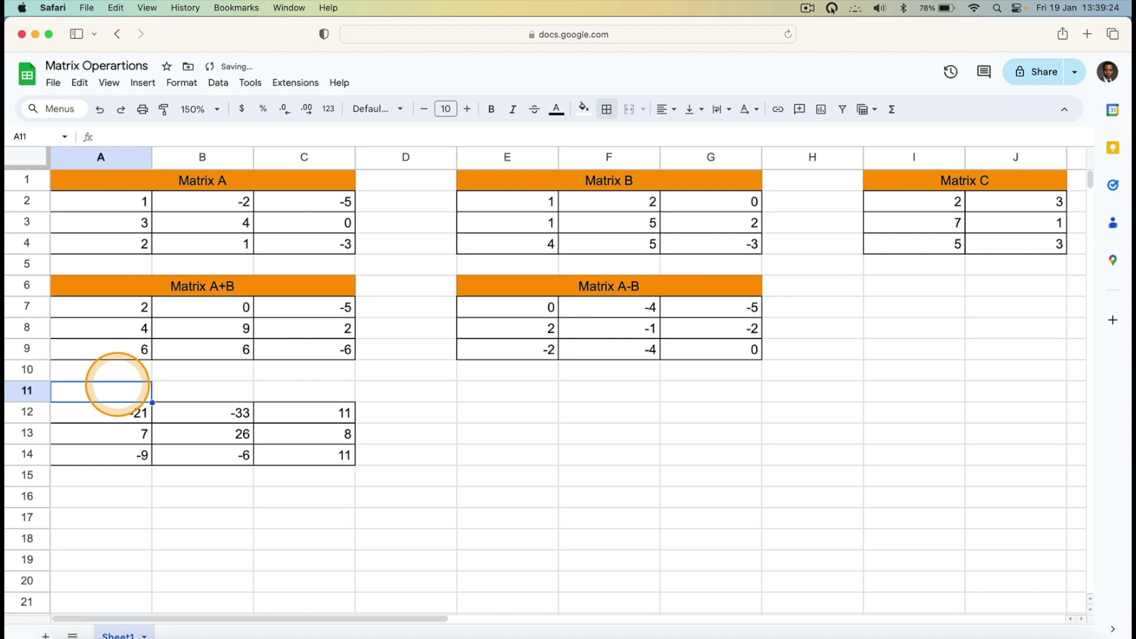
key("shift+Right")
key("shift+Right")
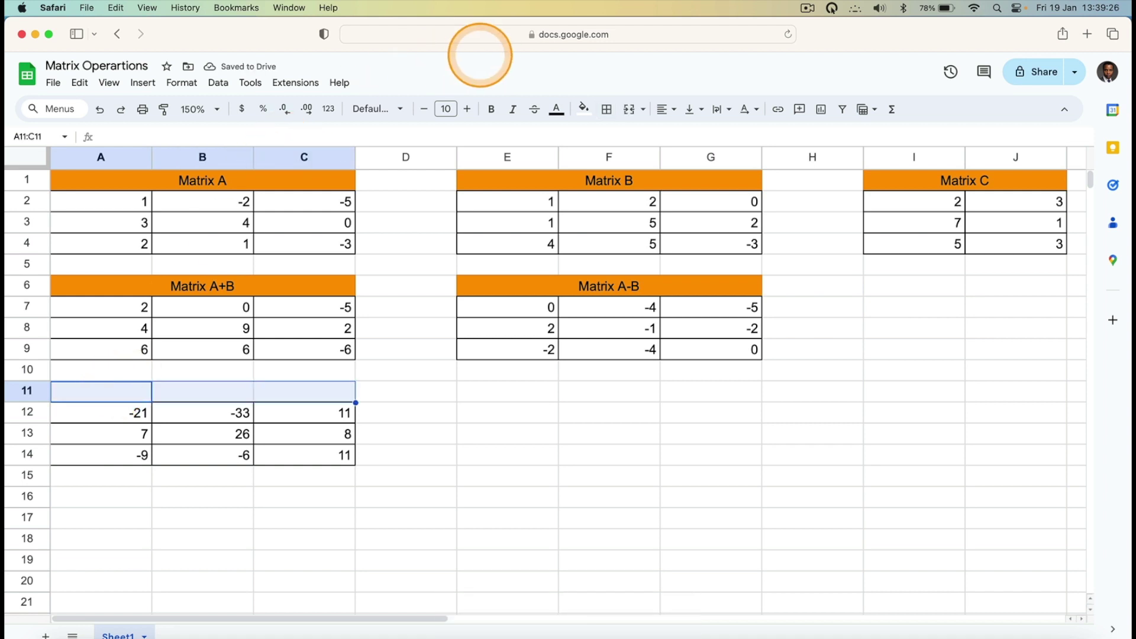
left_click(182, 82)
mouse_move(271, 268)
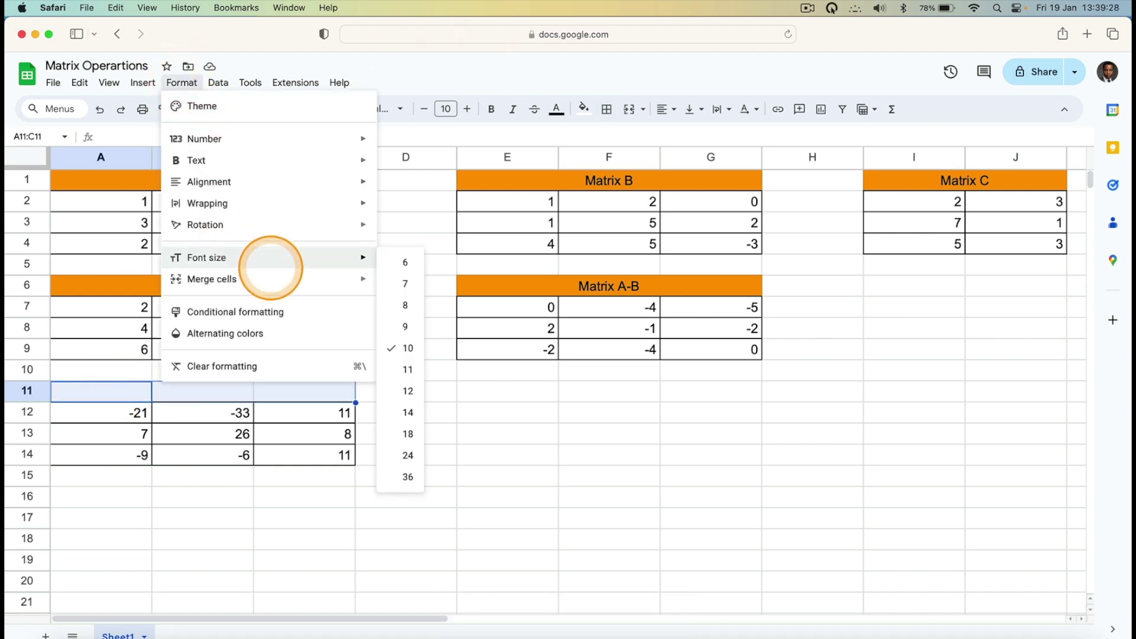
mouse_move(325, 279)
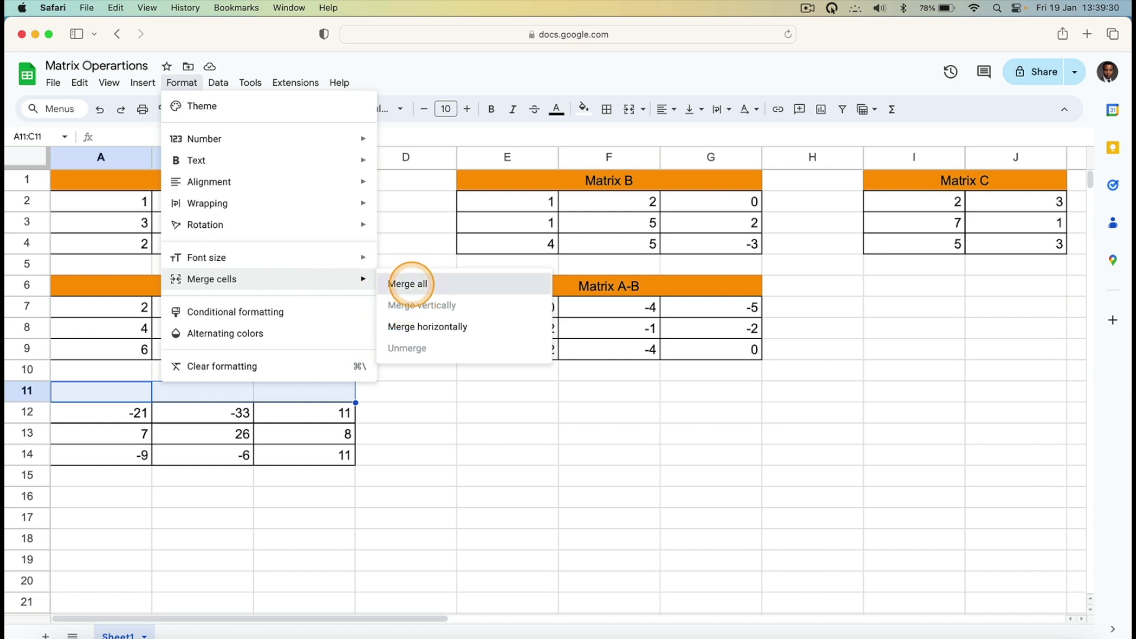
left_click(408, 283)
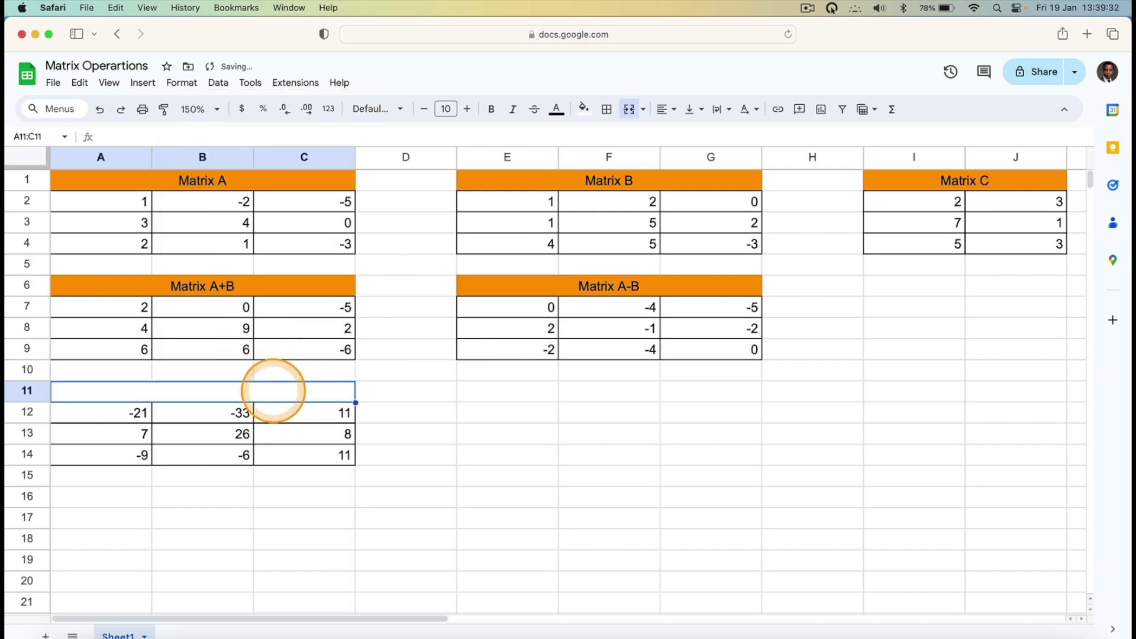
Enter the heading "Matrix AB" in the merged cell A11:C11, centre it horizontally and fill it with orange
type("Mart")
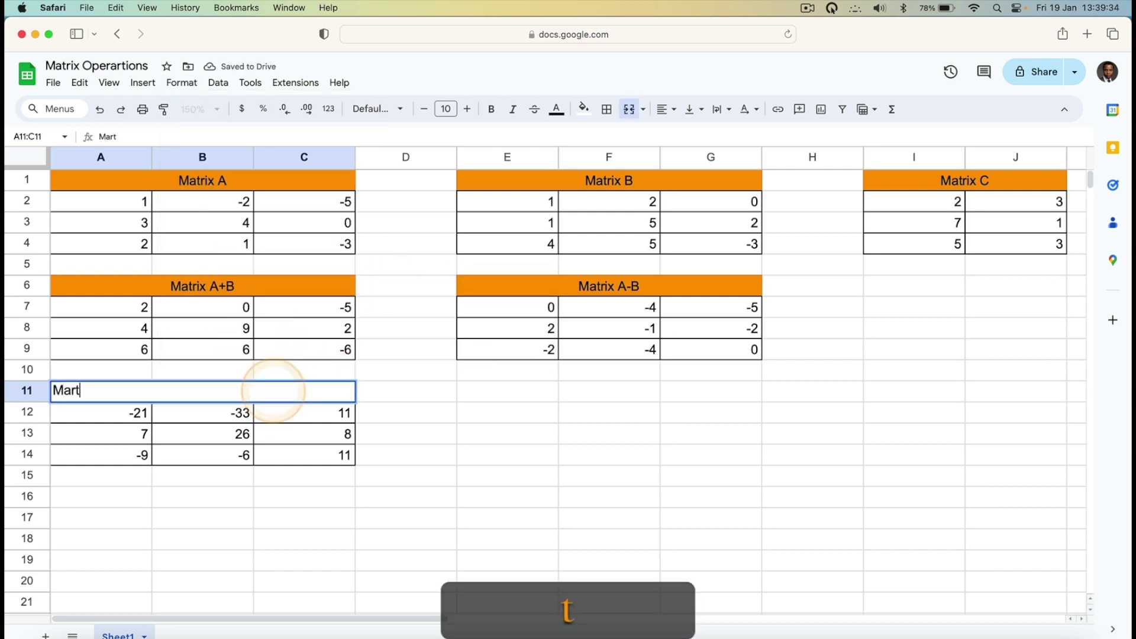
key("BackSpace")
key("BackSpace")
type("trix AB")
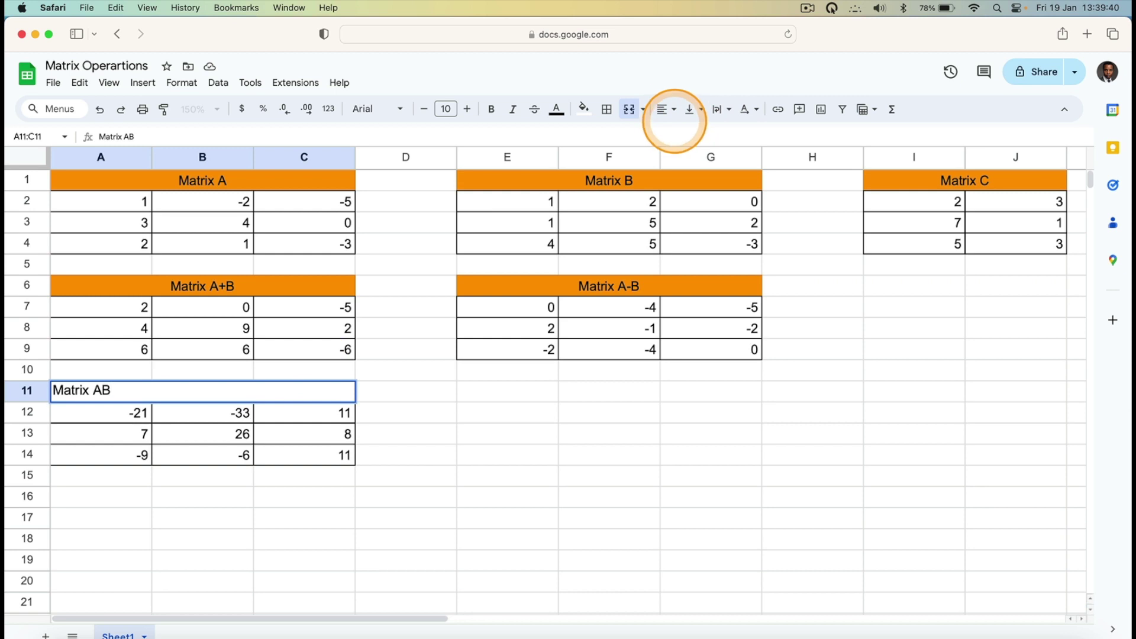
left_click(667, 109)
left_click(686, 133)
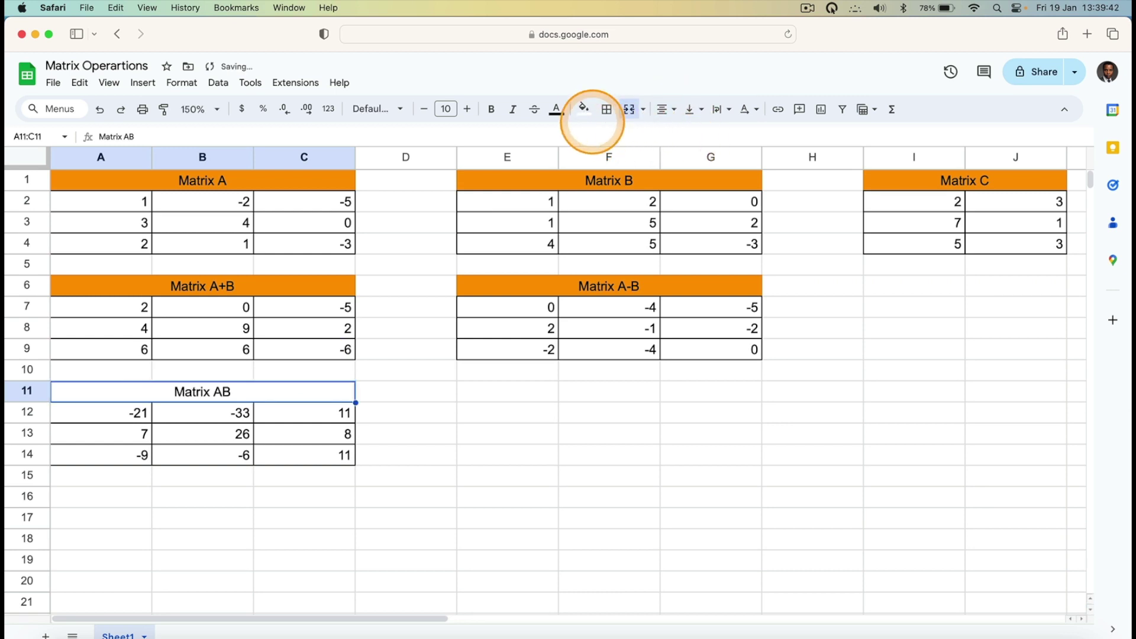
left_click(584, 110)
left_click(617, 171)
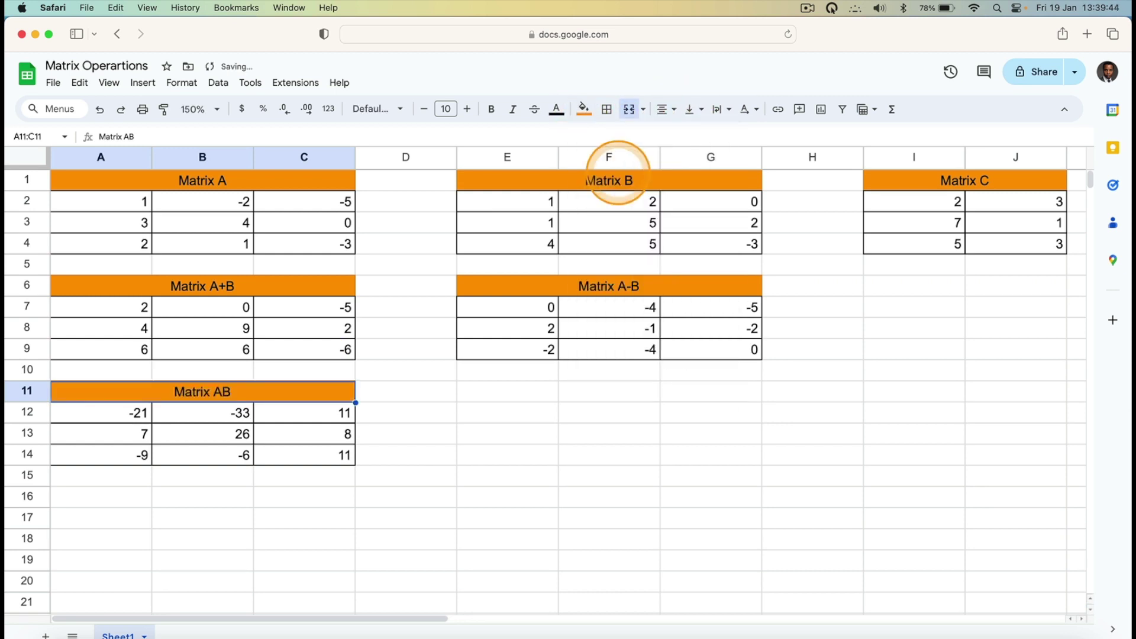
Compute the transpose of matrix A in cell E12 with the formula =TRANSPOSE(MA)
left_click(482, 435)
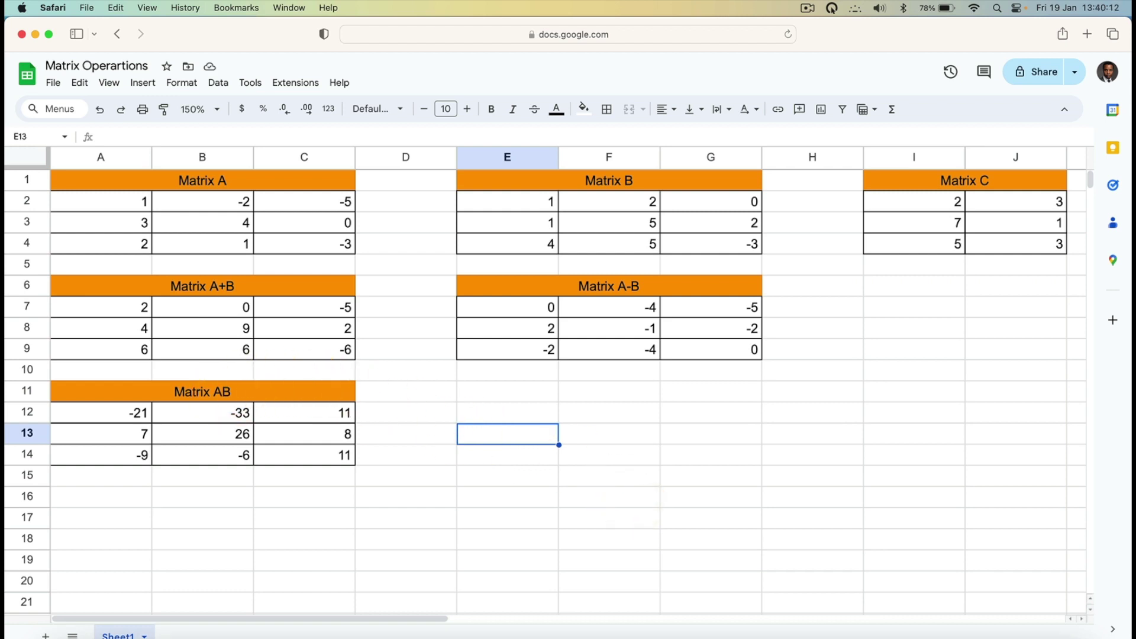
key("Up")
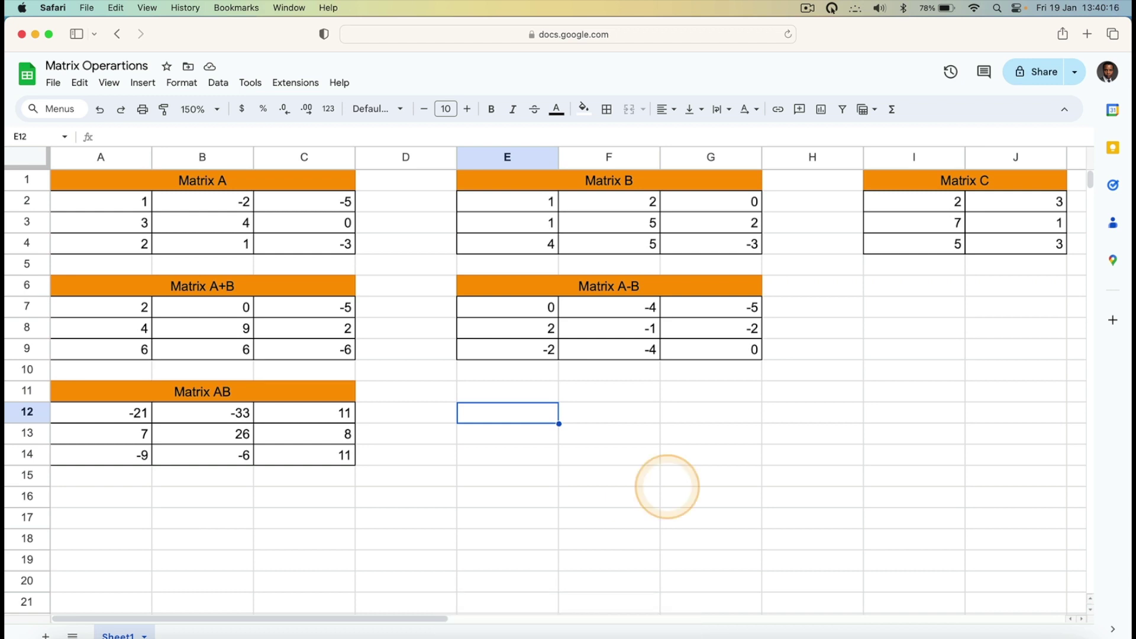
left_click(524, 412)
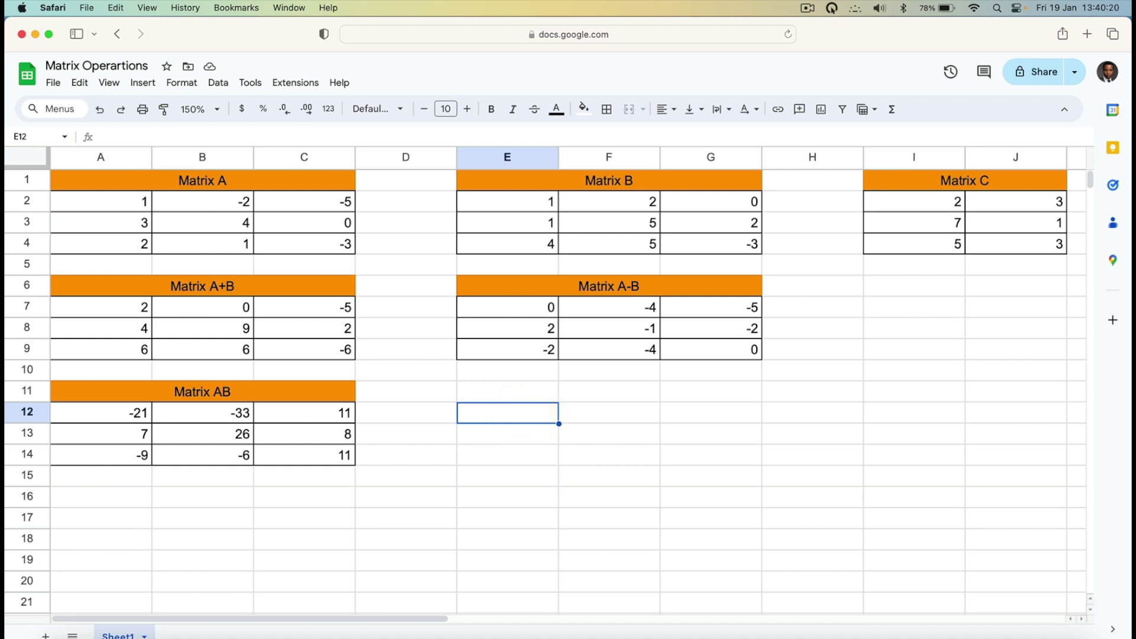
type("=")
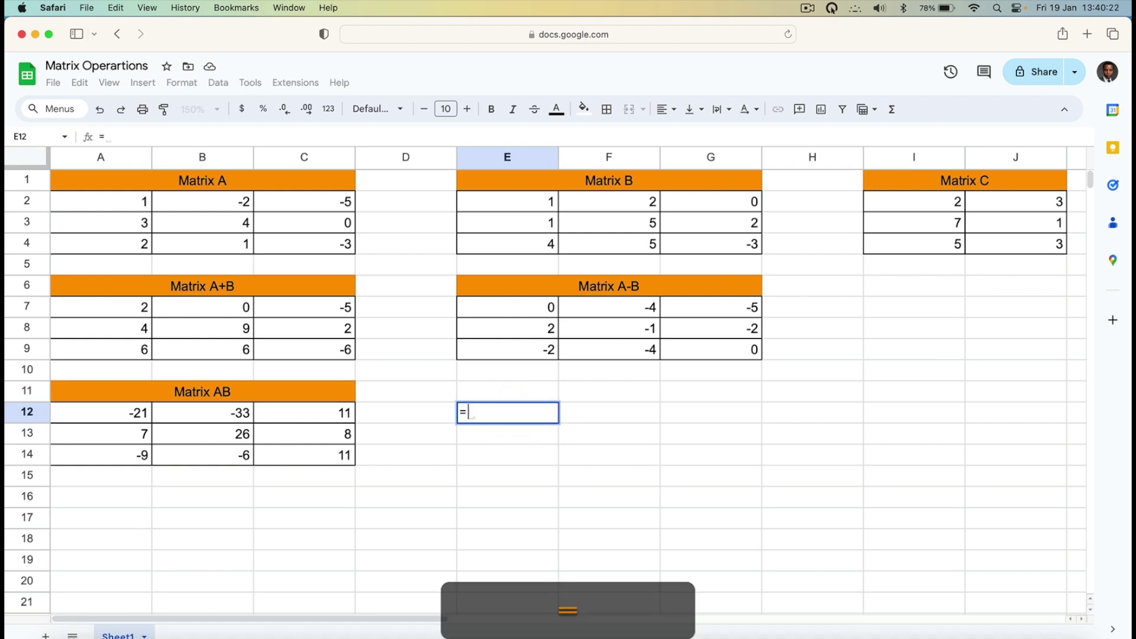
type("tr")
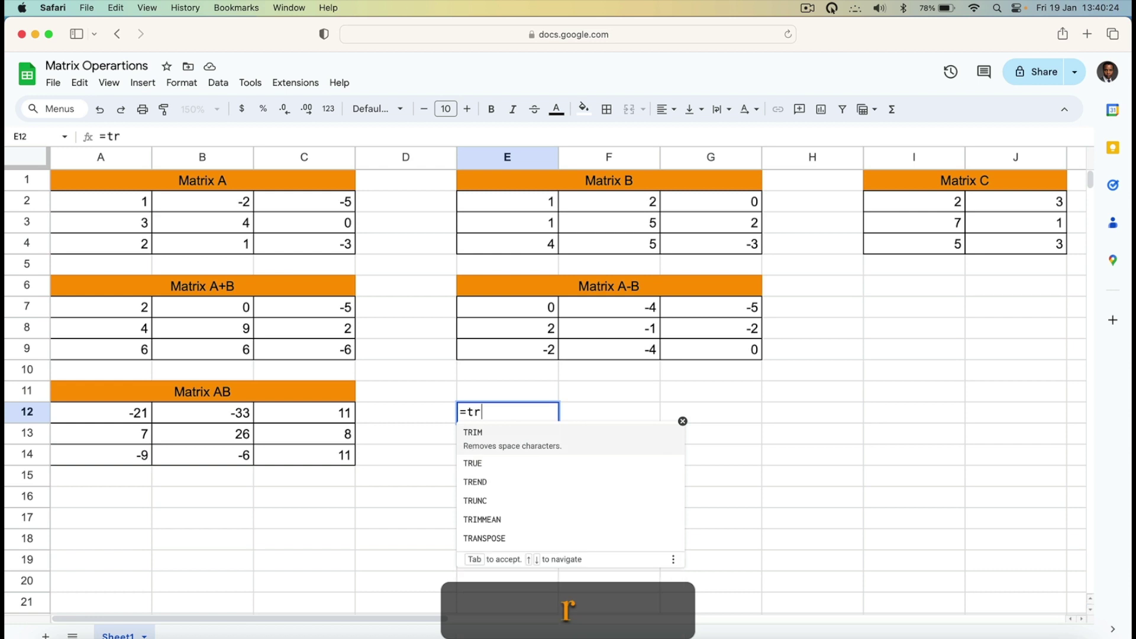
type("ans")
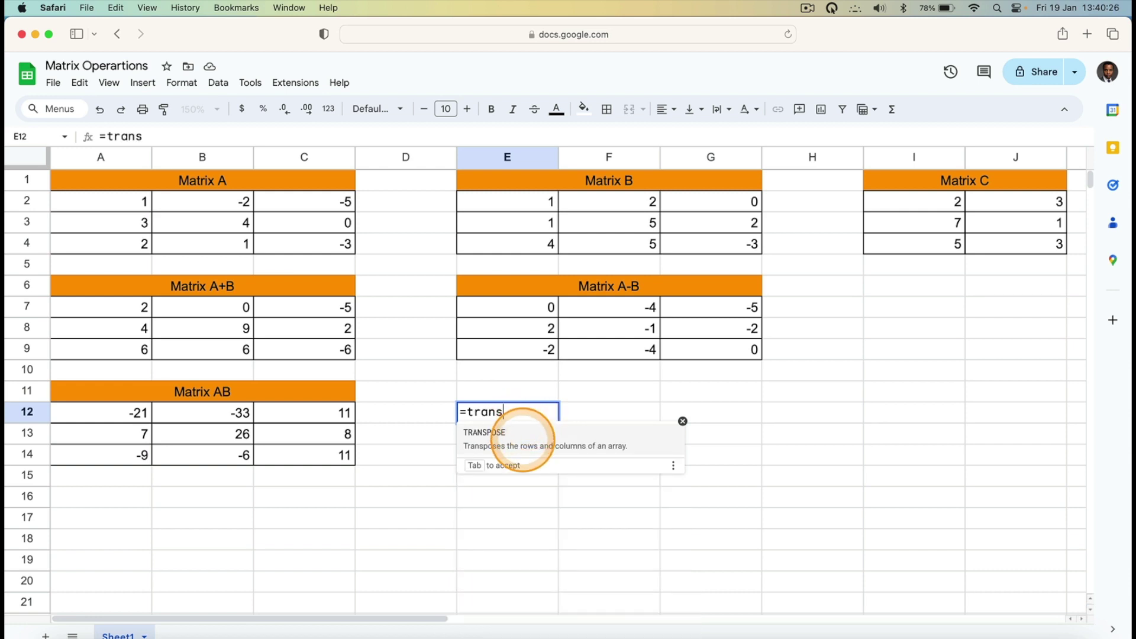
left_click(521, 441)
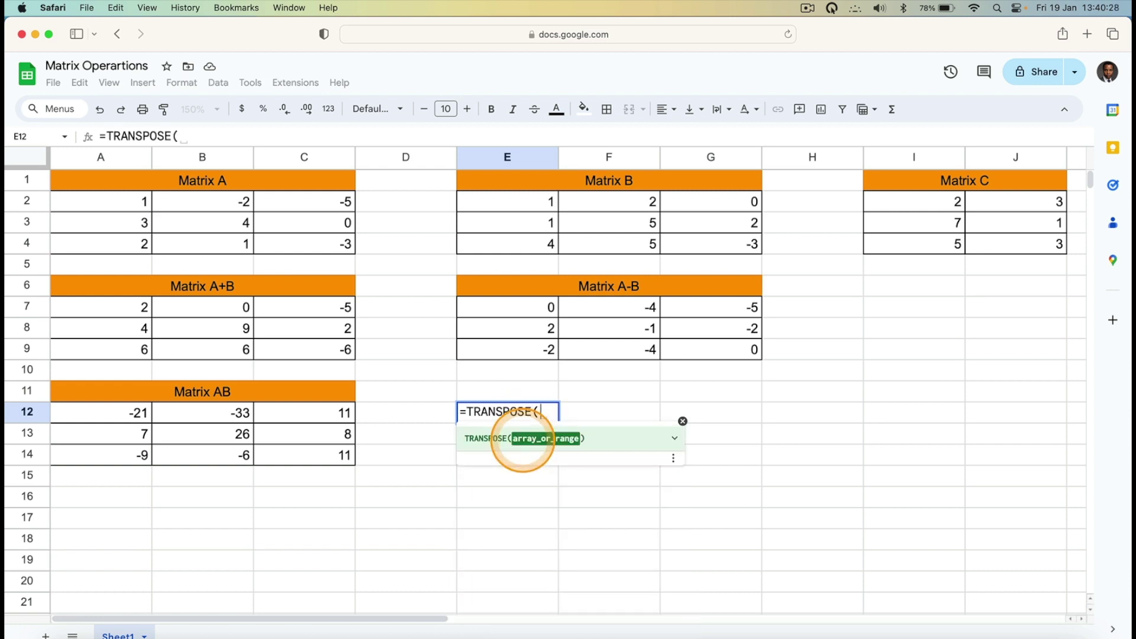
type("M")
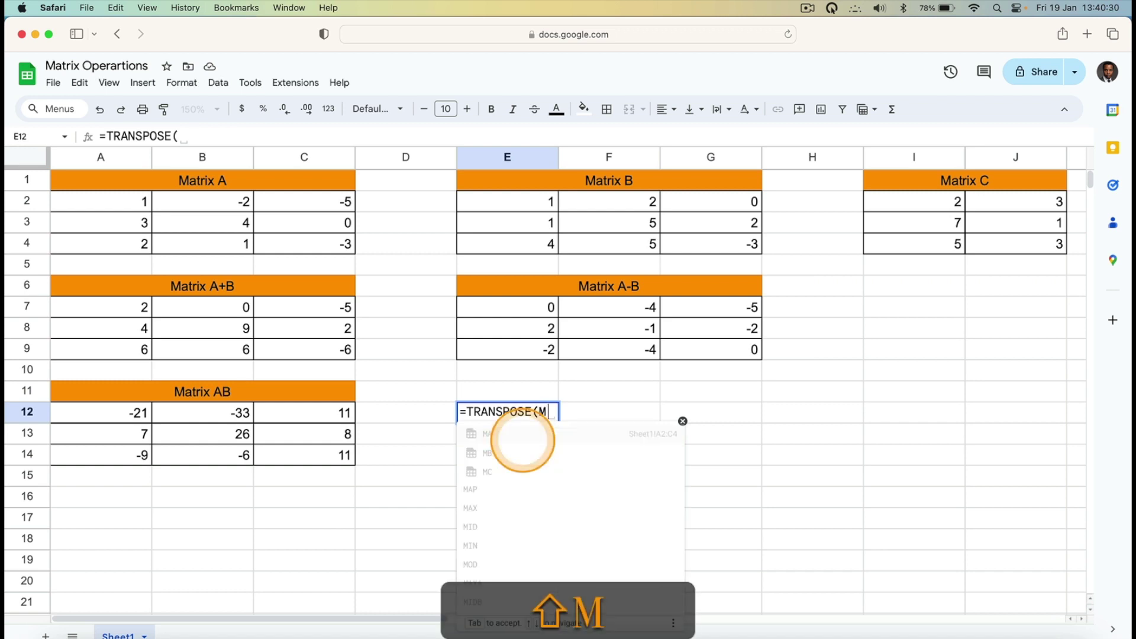
type("A")
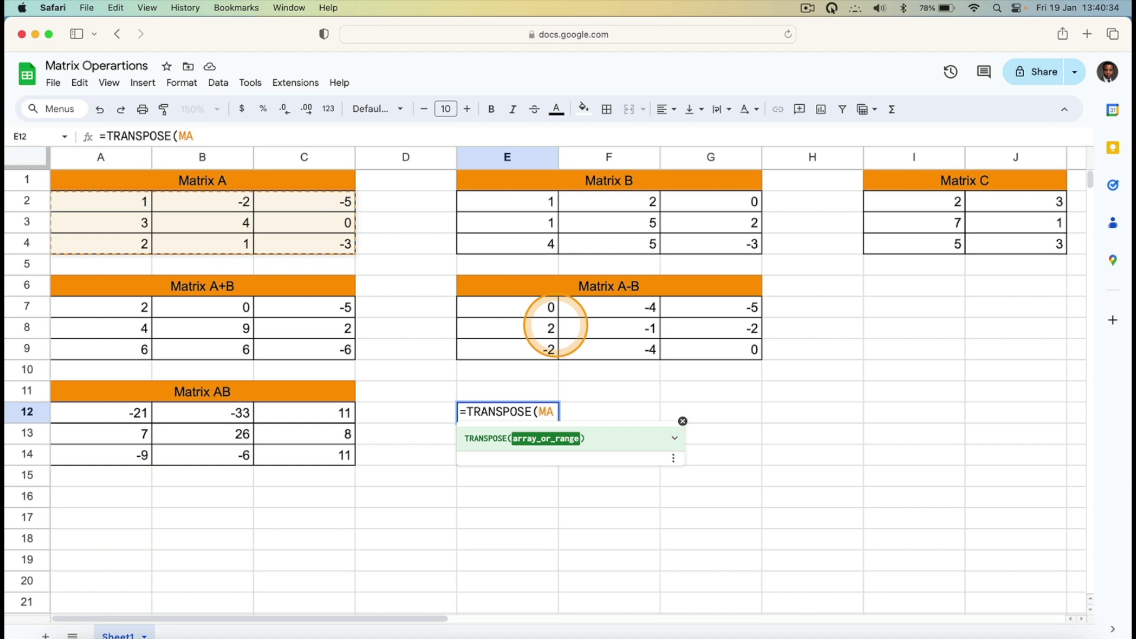
type(")")
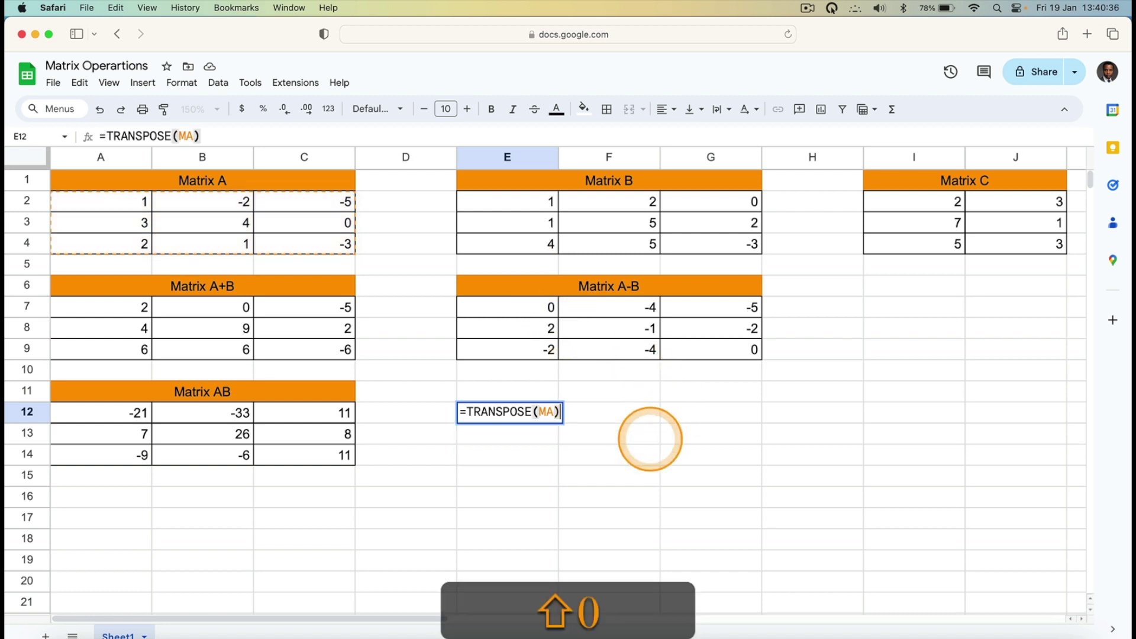
key("Return")
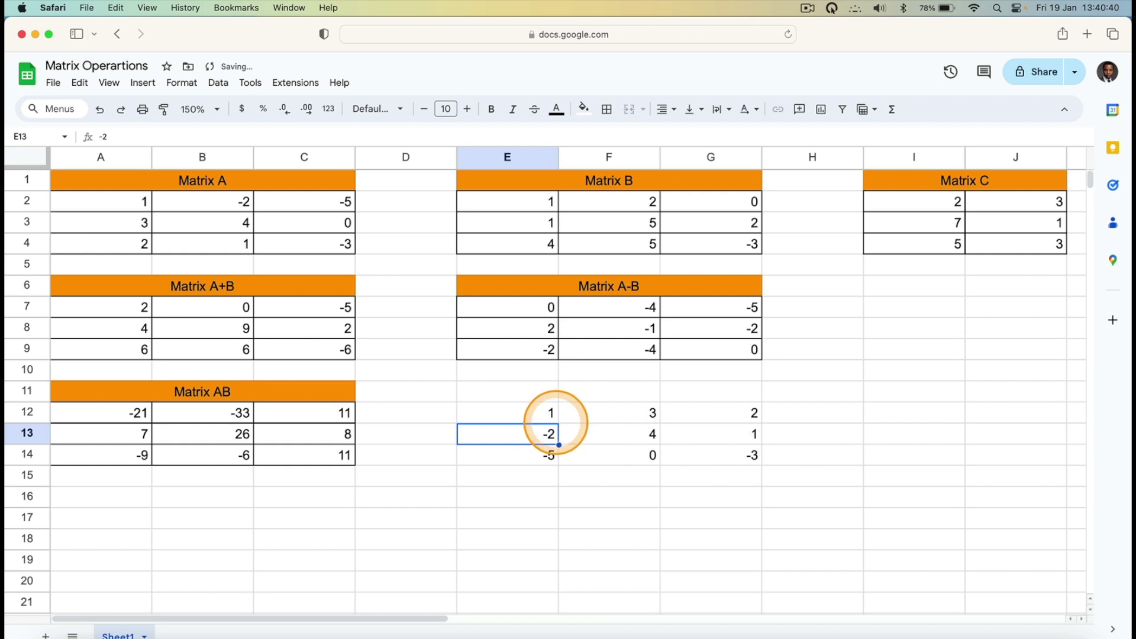
Apply all borders to the transpose result range E12:G14
left_click(793, 413)
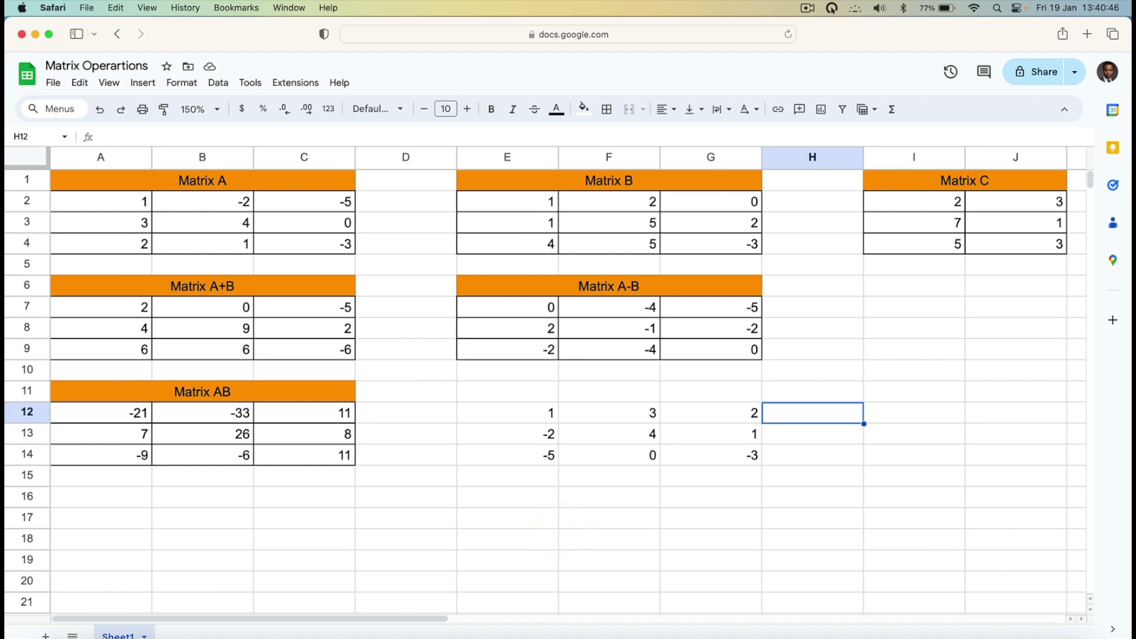
left_click(518, 413)
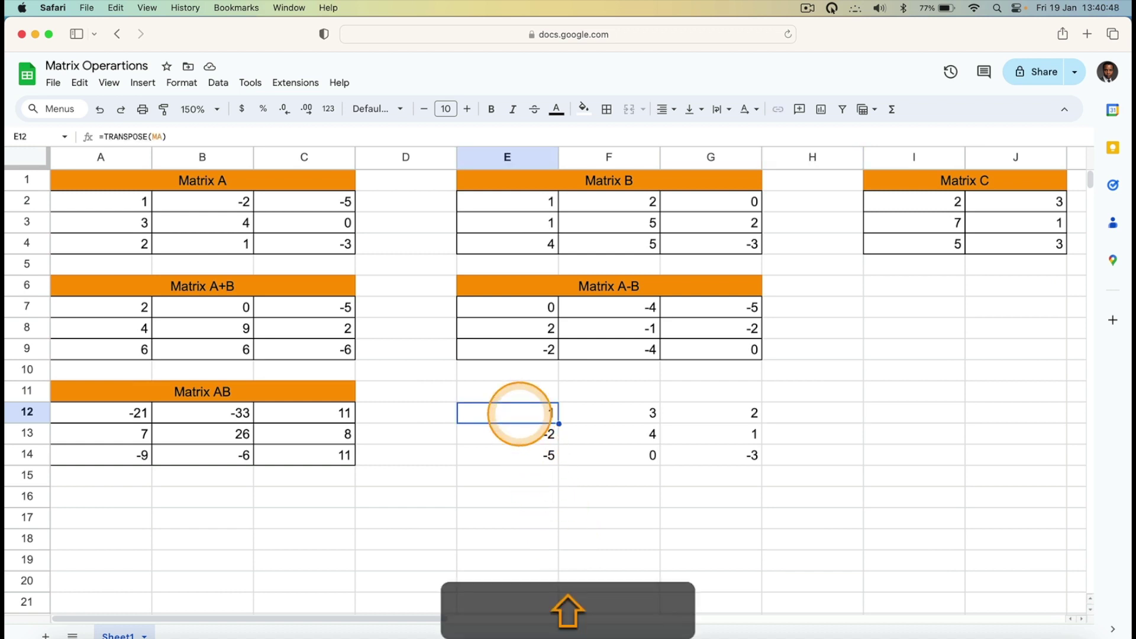
key("shift+Right")
key("shift+Right")
key("shift+Down")
key("shift+Down")
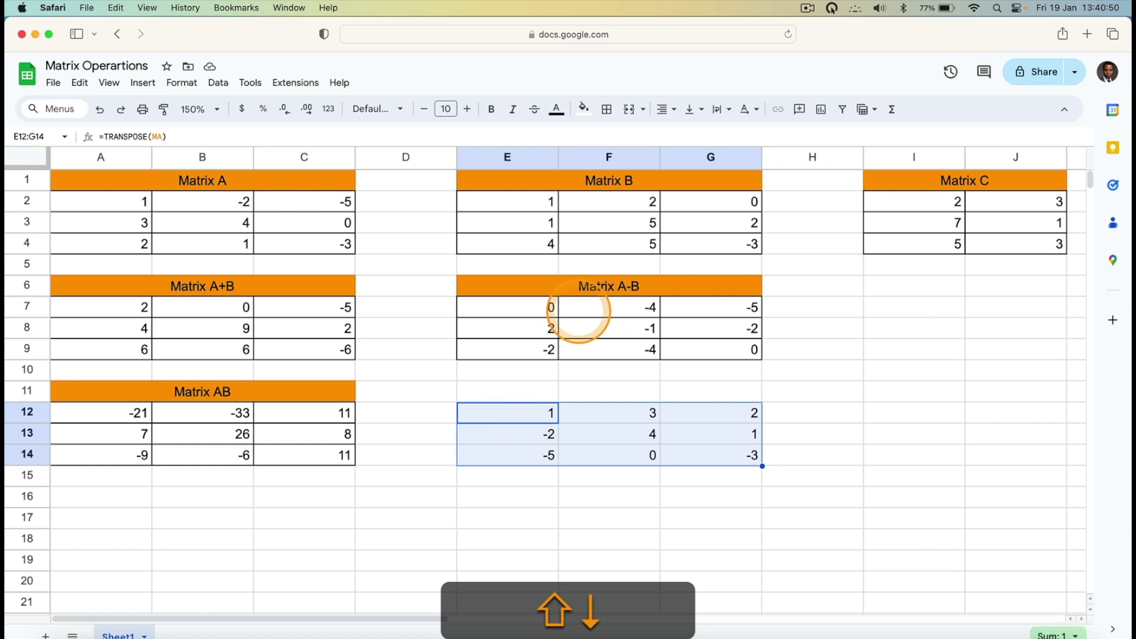
left_click(607, 109)
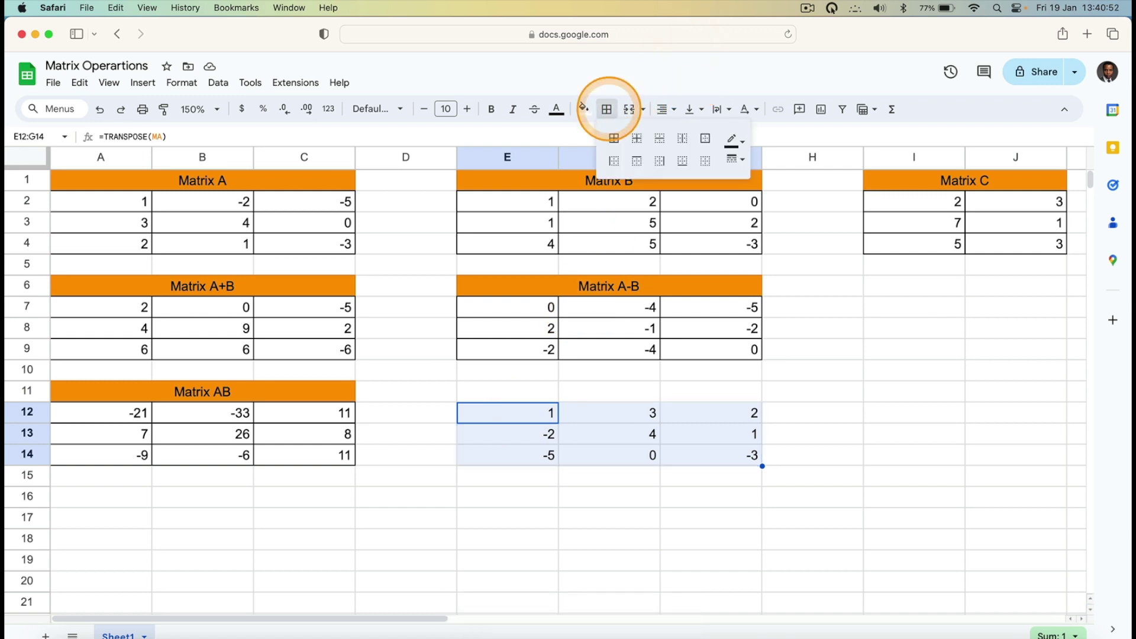
left_click(613, 138)
Merge cells E11:G11 above the transposed matrix into one heading cell
left_click(514, 388)
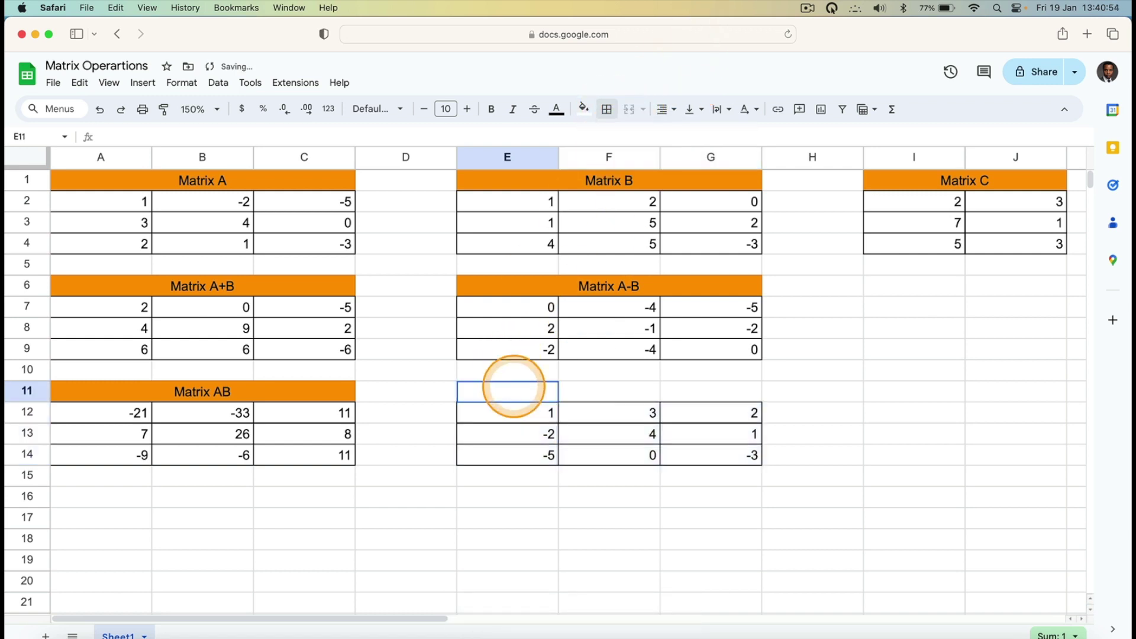
key("shift+Right")
key("shift+Right")
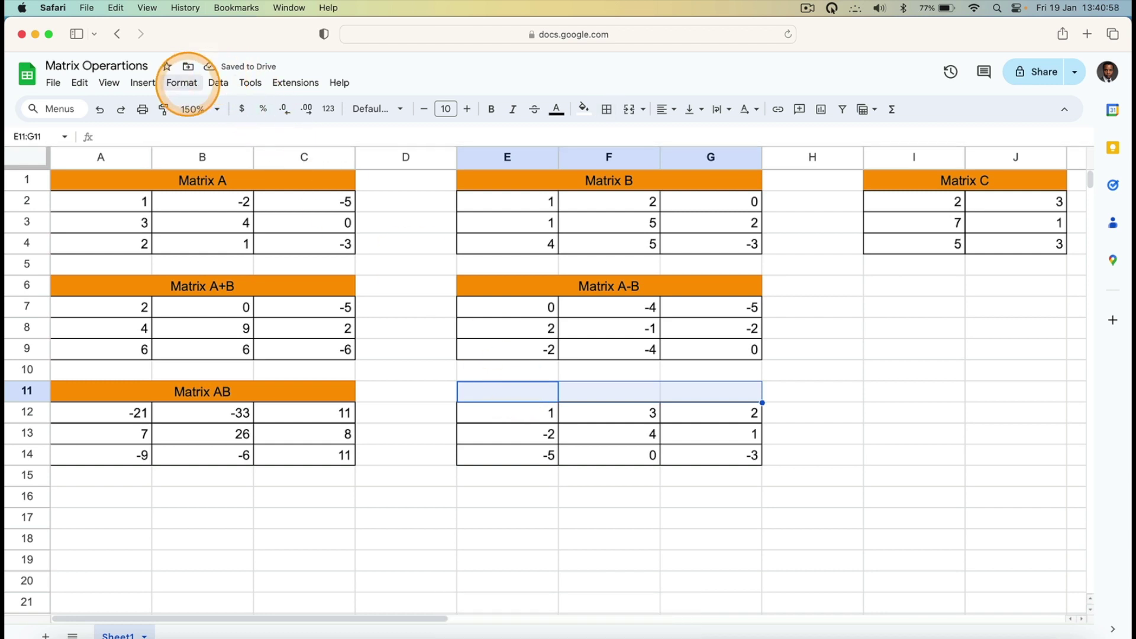
left_click(187, 83)
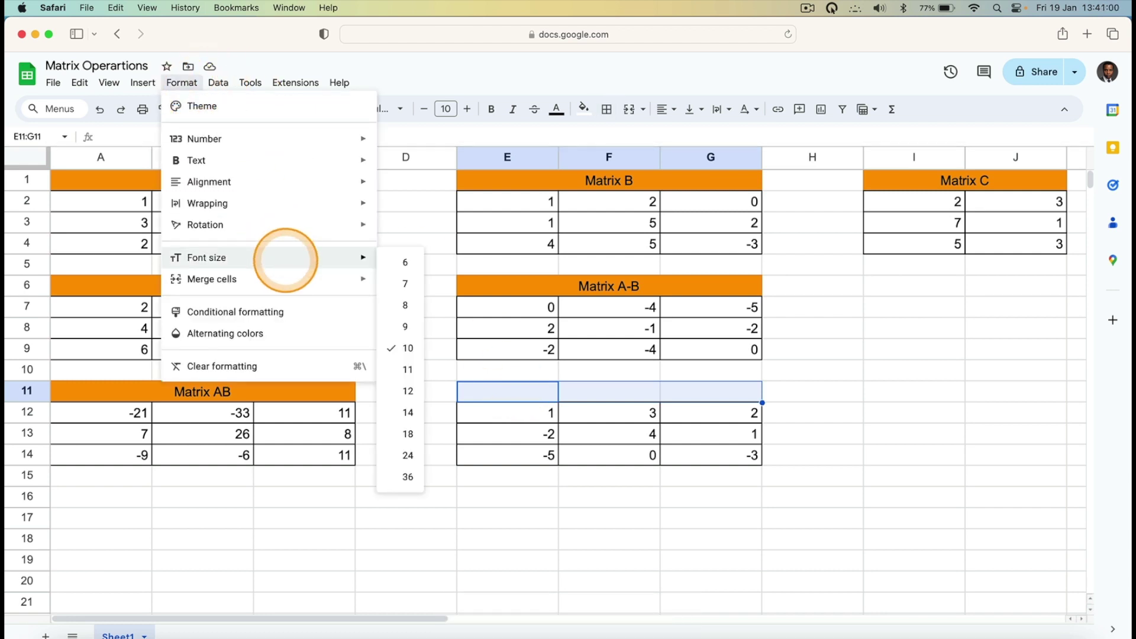
mouse_move(295, 280)
left_click(409, 284)
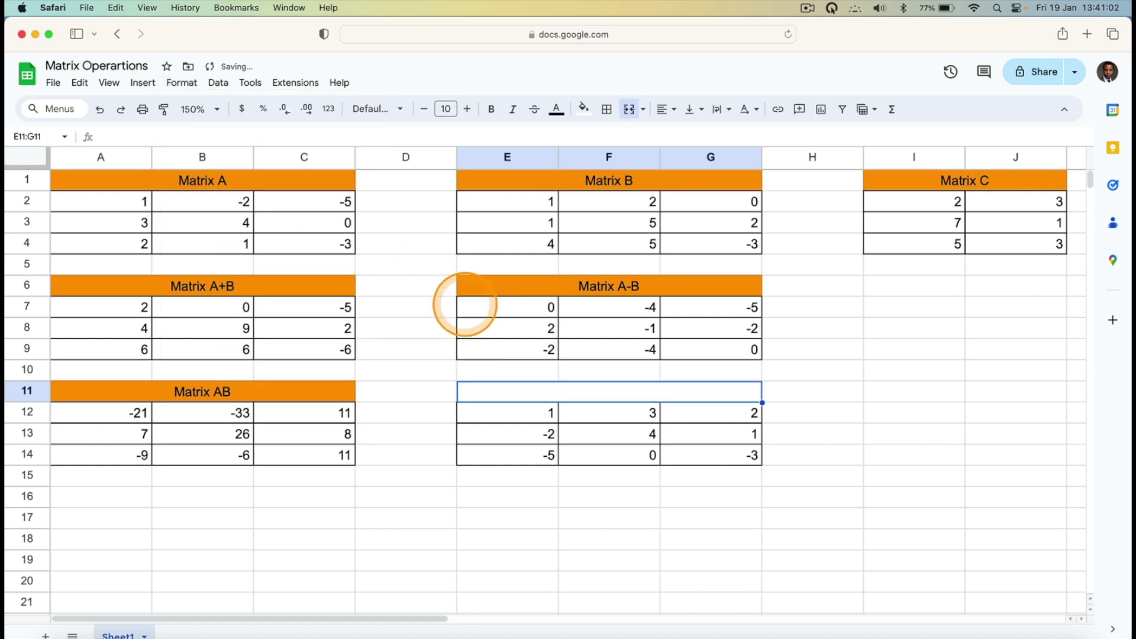
Enter the heading "A Transpose" in the merged cell E11:G11, centre it horizontally and fill it with orange
double_click(562, 392)
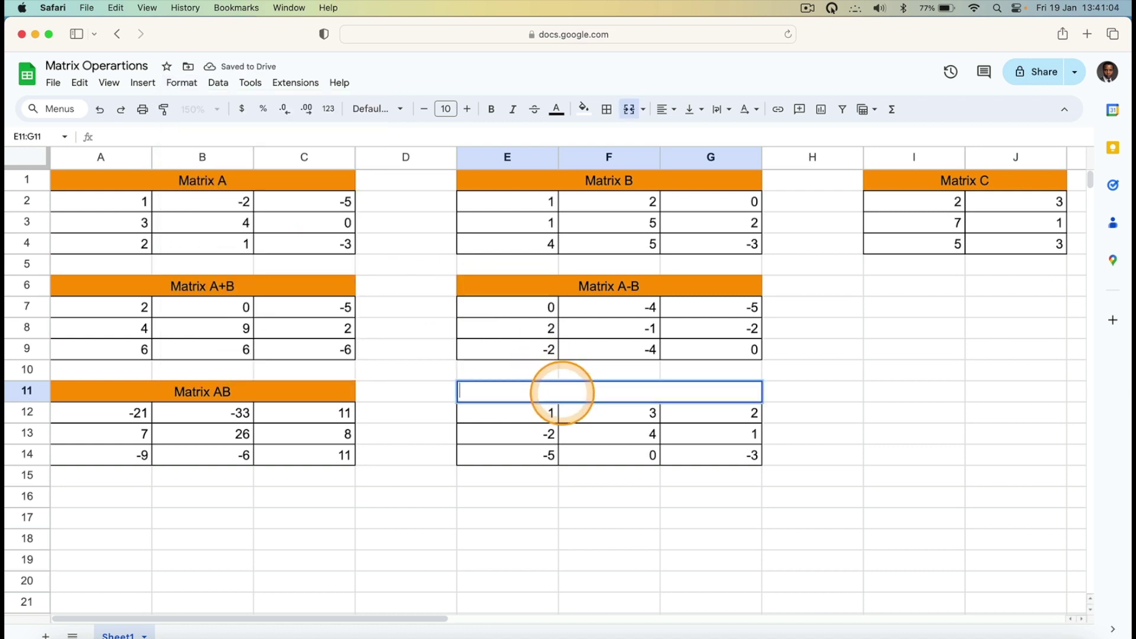
type("A Transpose")
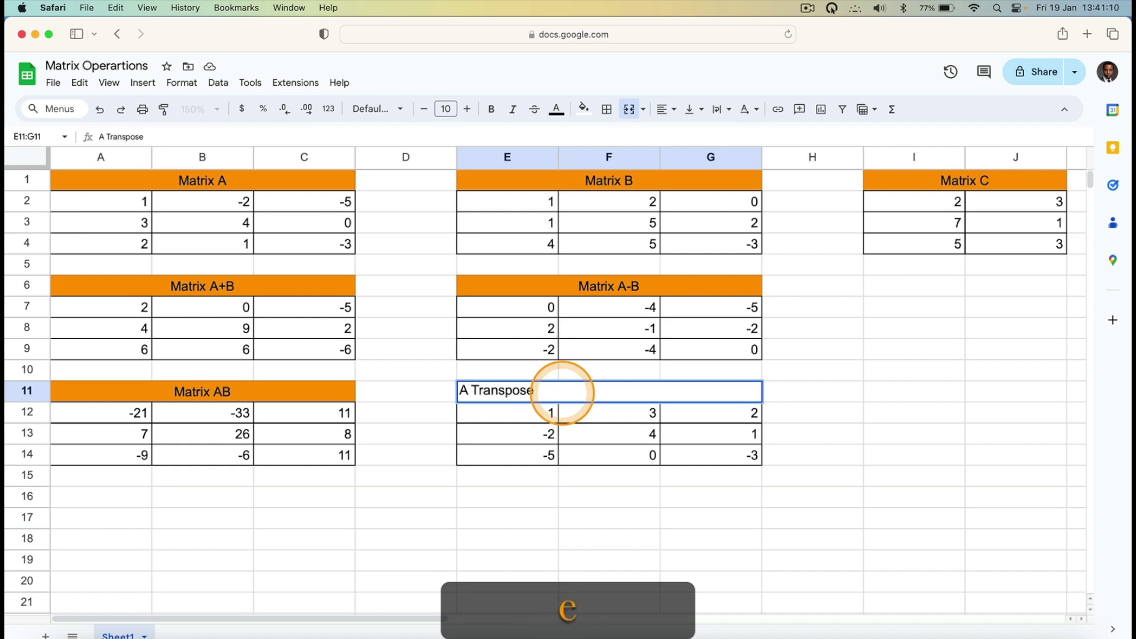
type("ose")
left_click(665, 109)
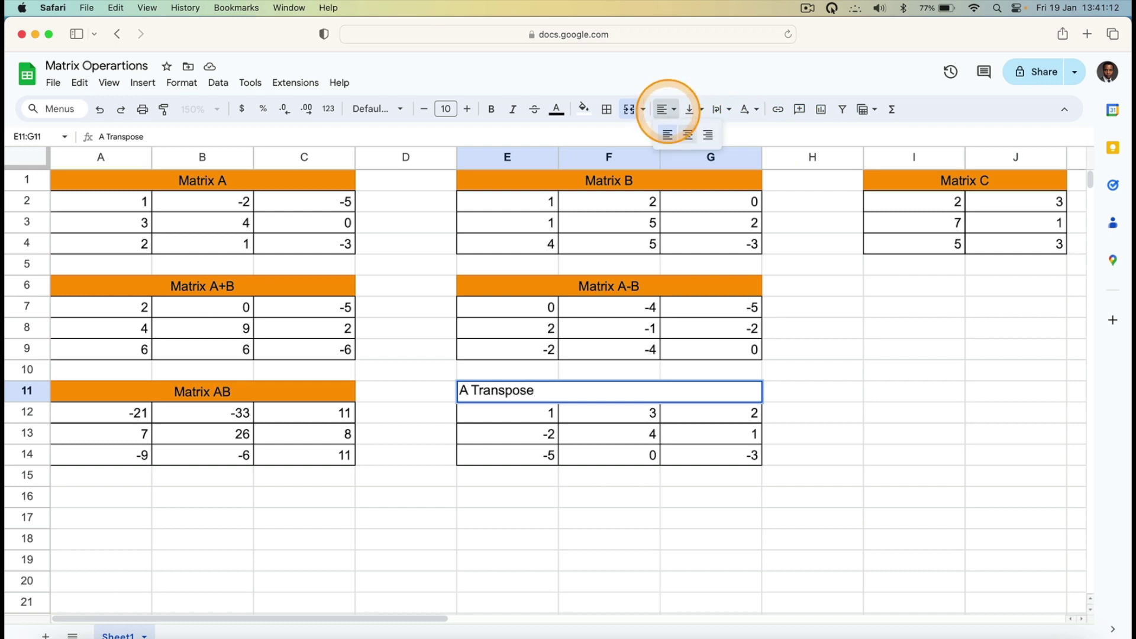
left_click(688, 135)
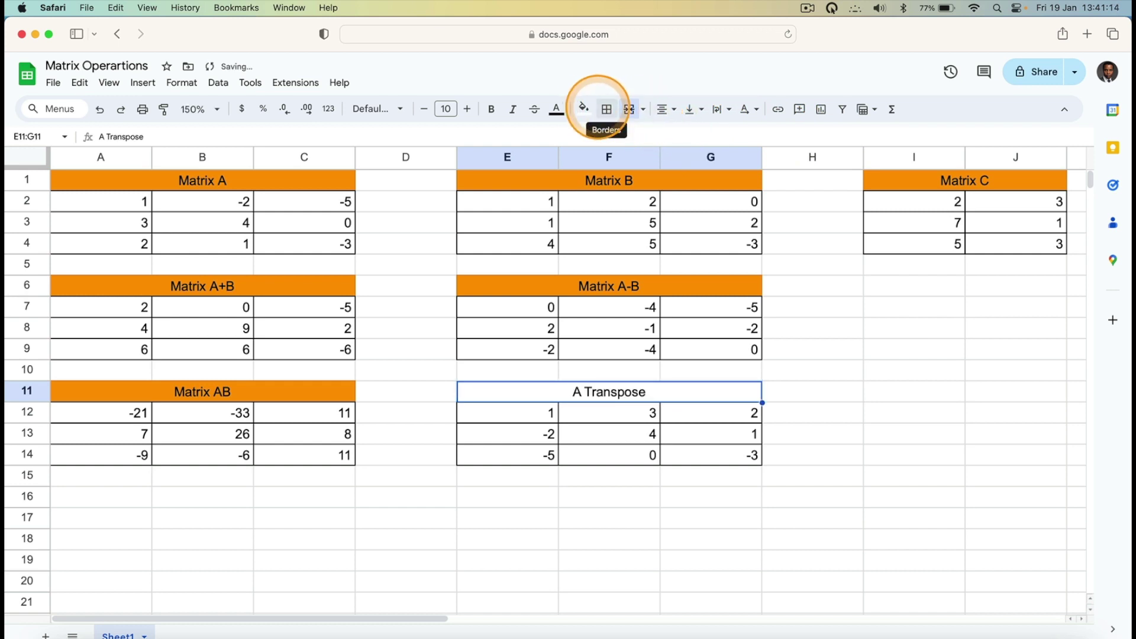
left_click(583, 109)
left_click(616, 177)
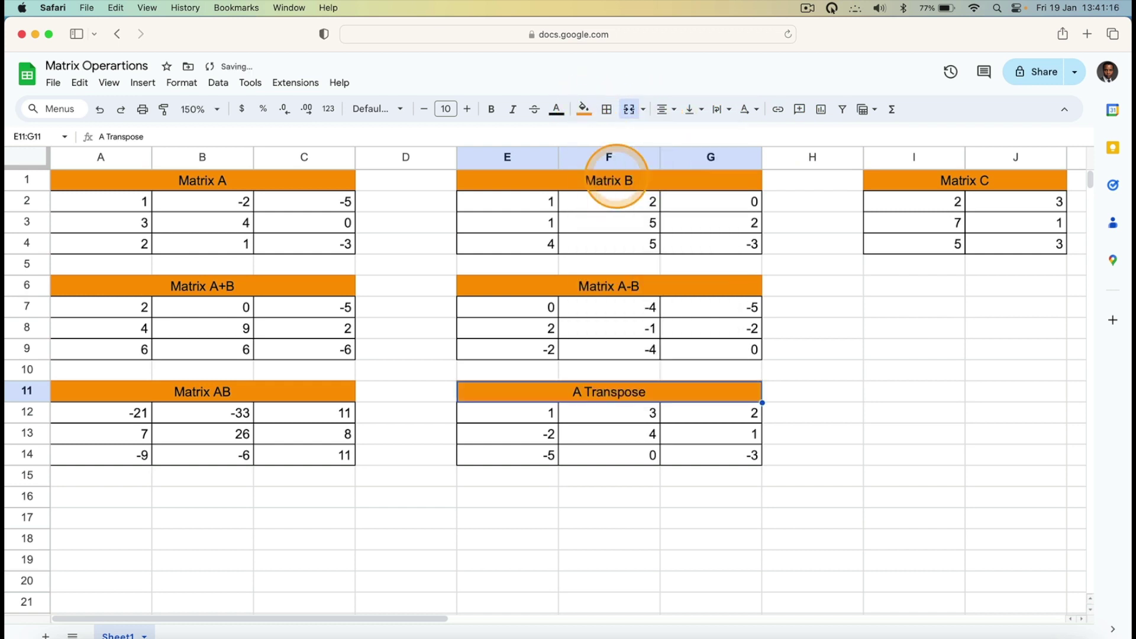
left_click(847, 368)
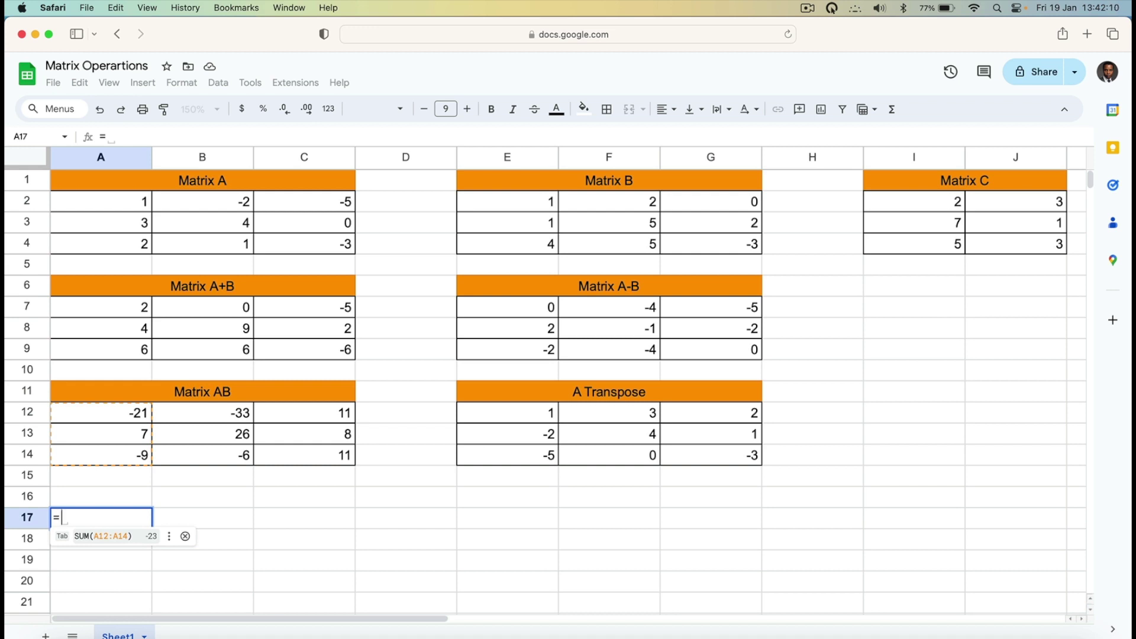
Compute the inverse of matrix A in cell A17 with the formula =MINVERSE(MA)
type("M")
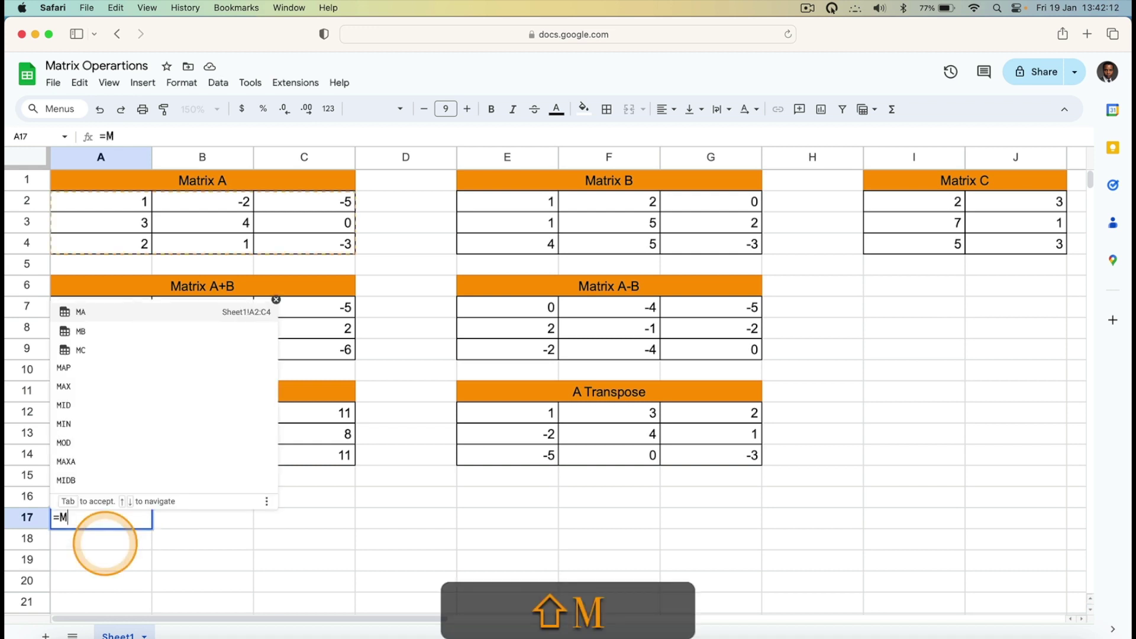
type("IN")
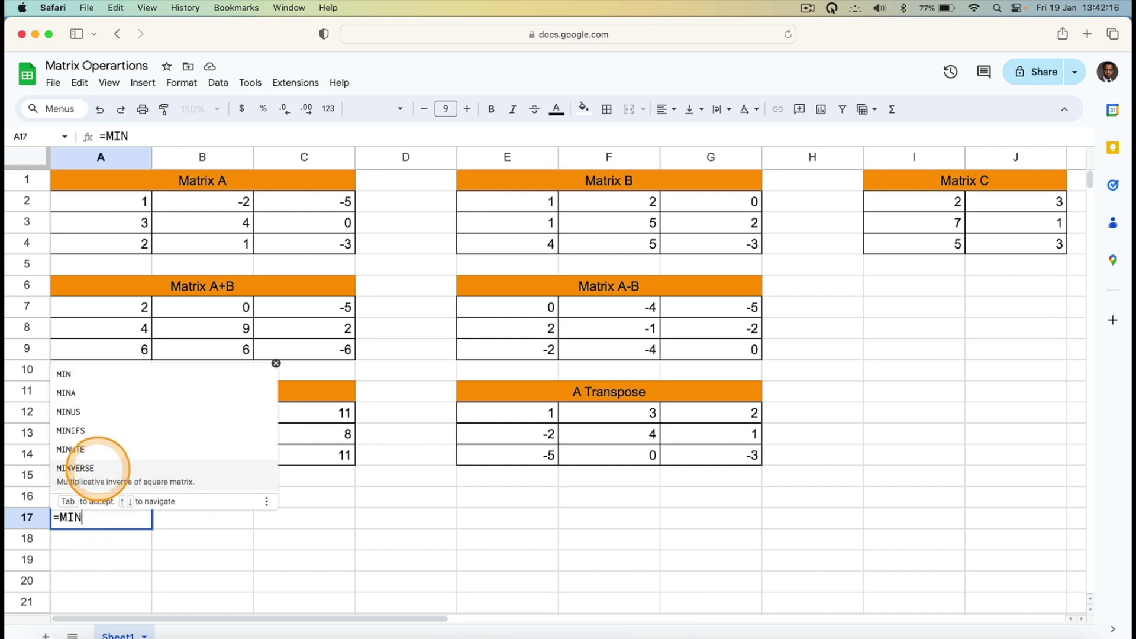
left_click(105, 467)
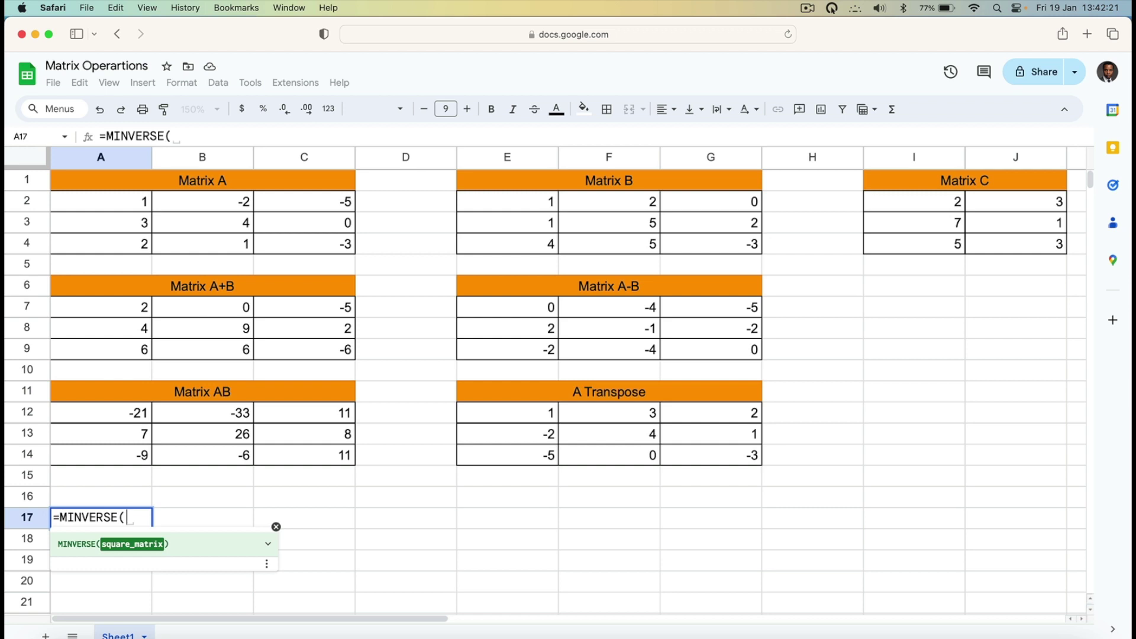
left_click(98, 470, "shift")
type("MA")
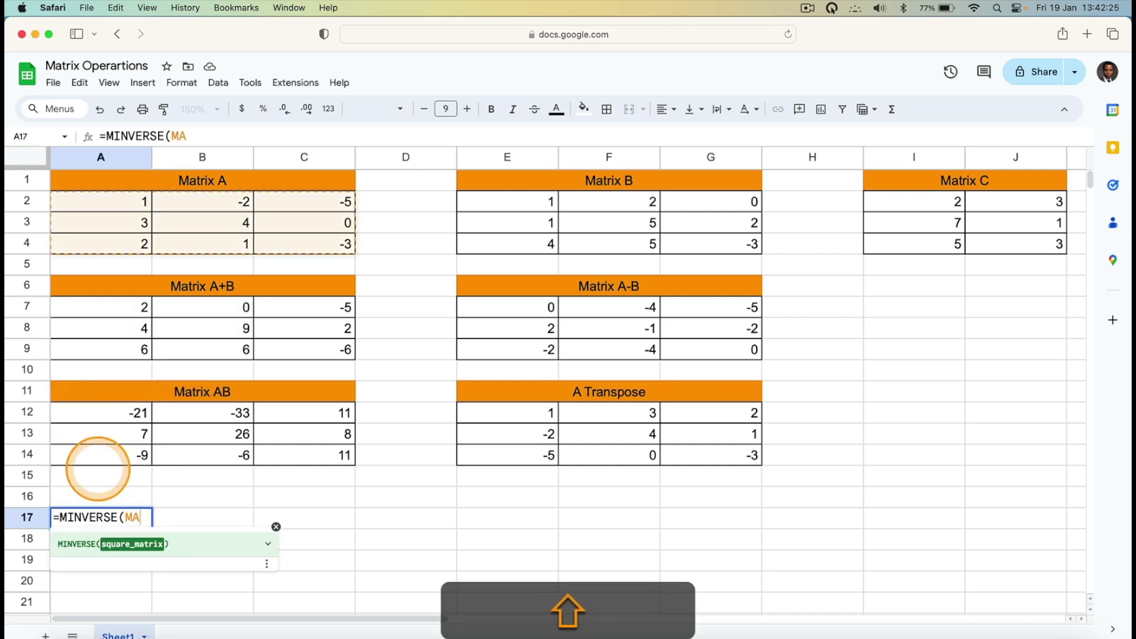
type(")")
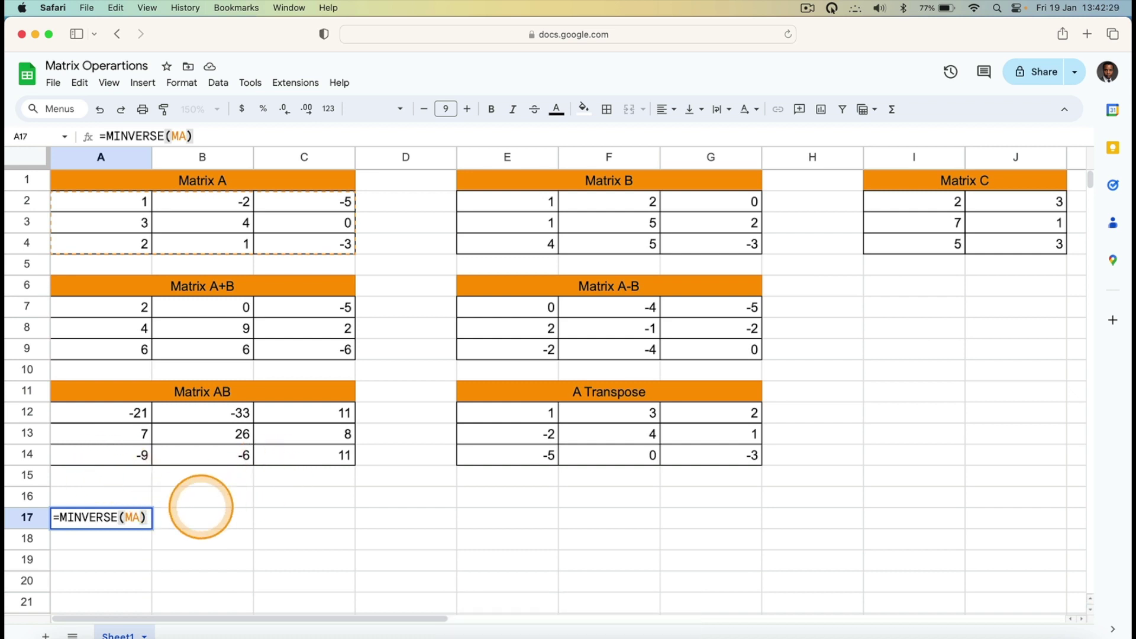
key("Return")
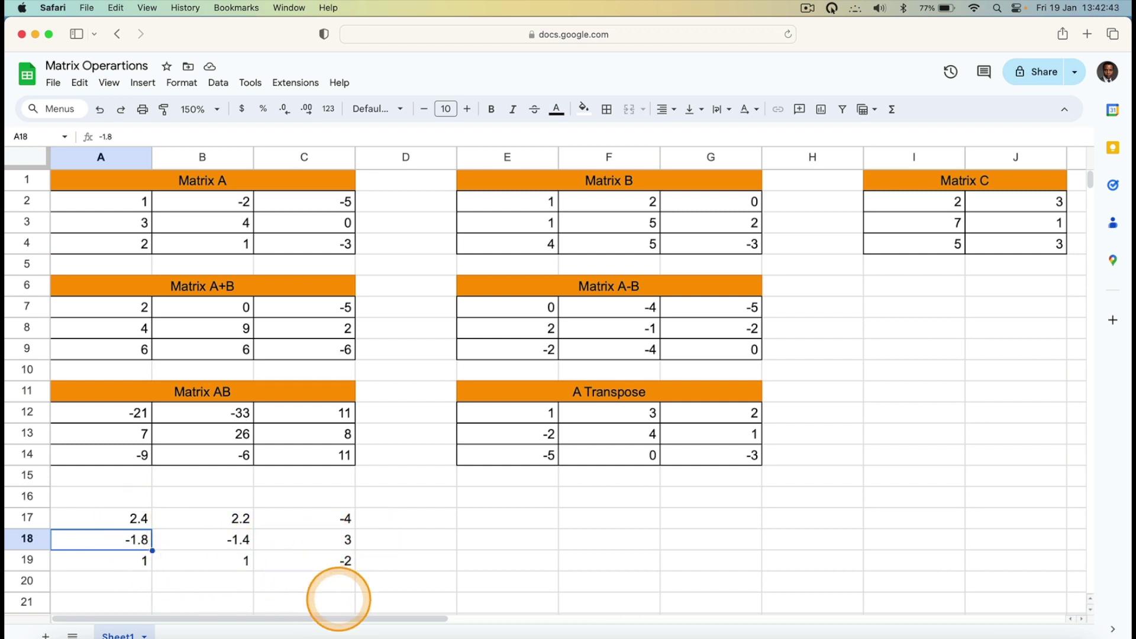
Apply all borders to the inverse result range A17:C19
left_click(108, 520)
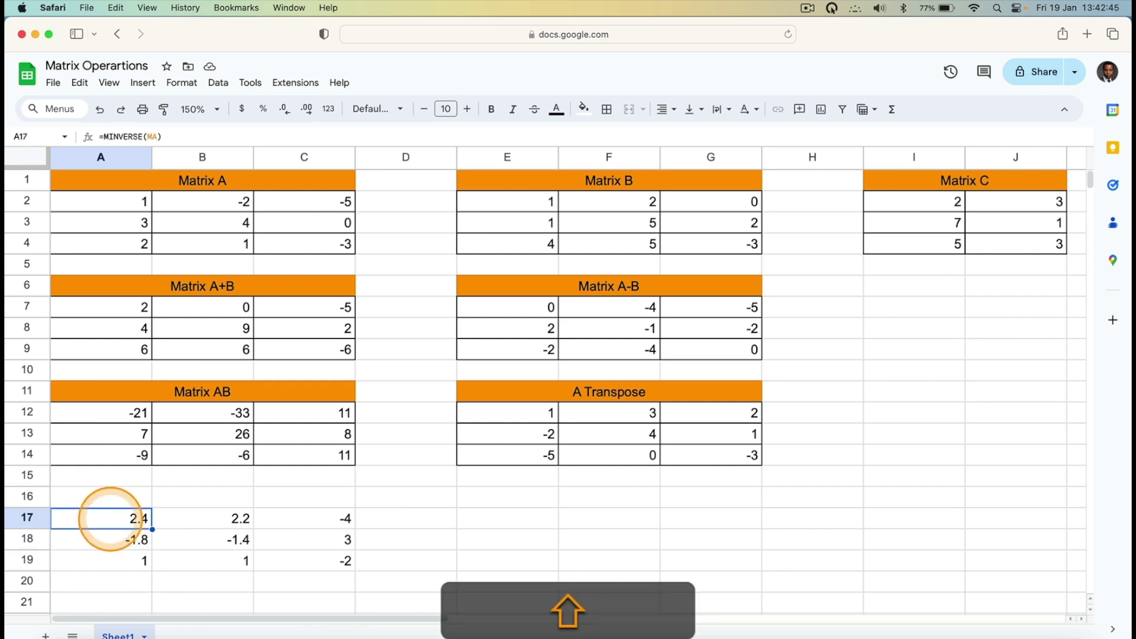
key("shift+Right")
key("shift+Right")
key("shift+Down")
key("shift+Down")
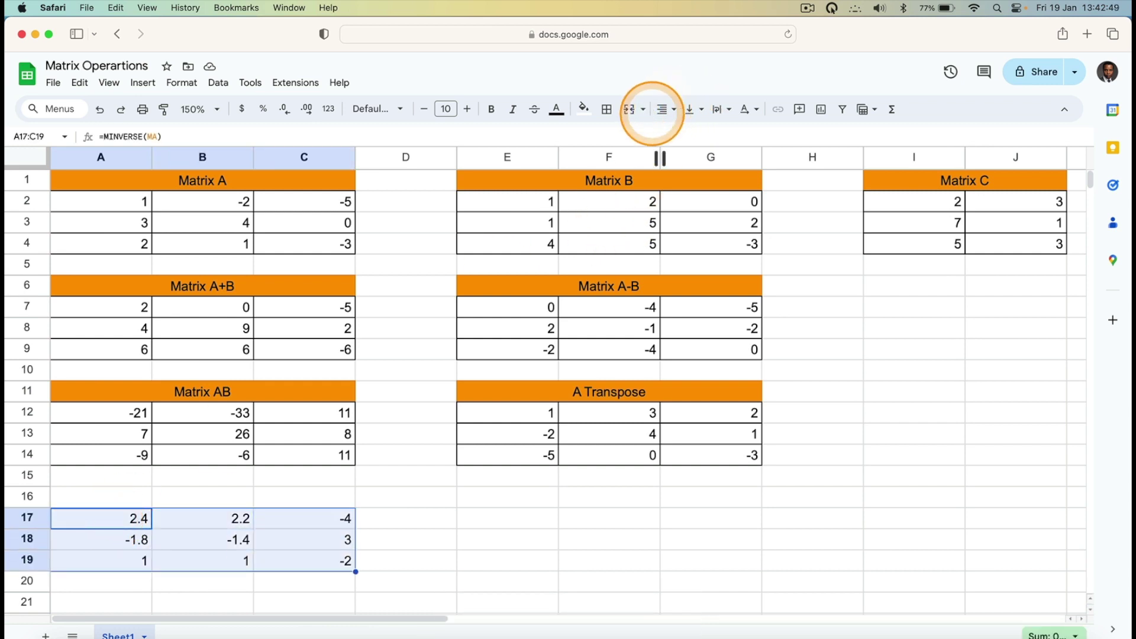
left_click(607, 109)
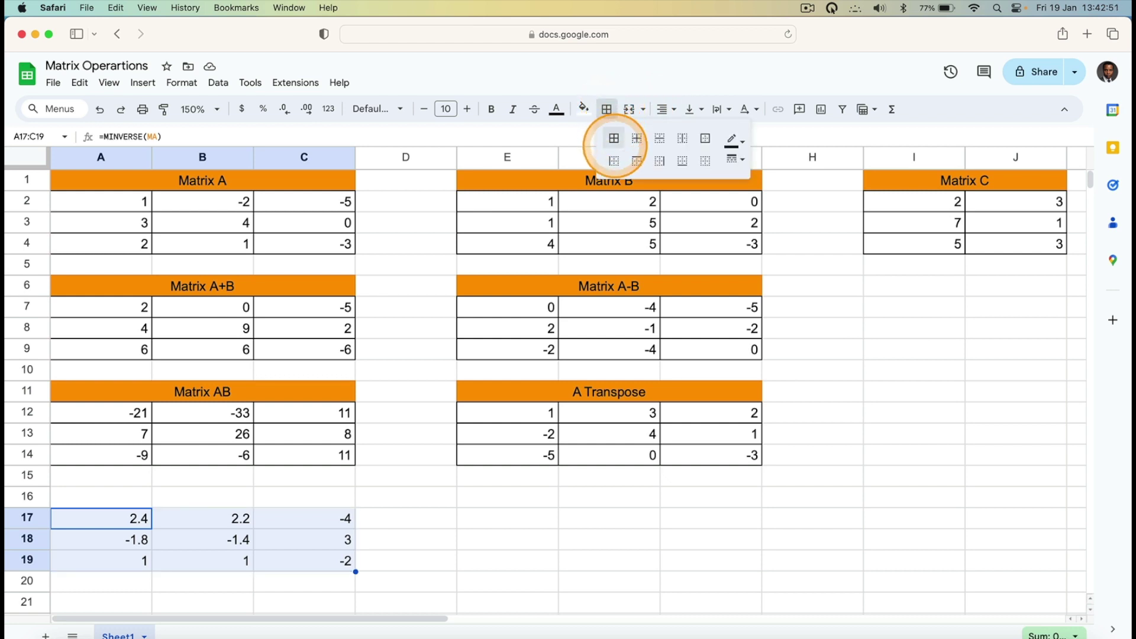
left_click(614, 138)
Merge cells A16:C16 above the inverse matrix into one heading cell
left_click(126, 495)
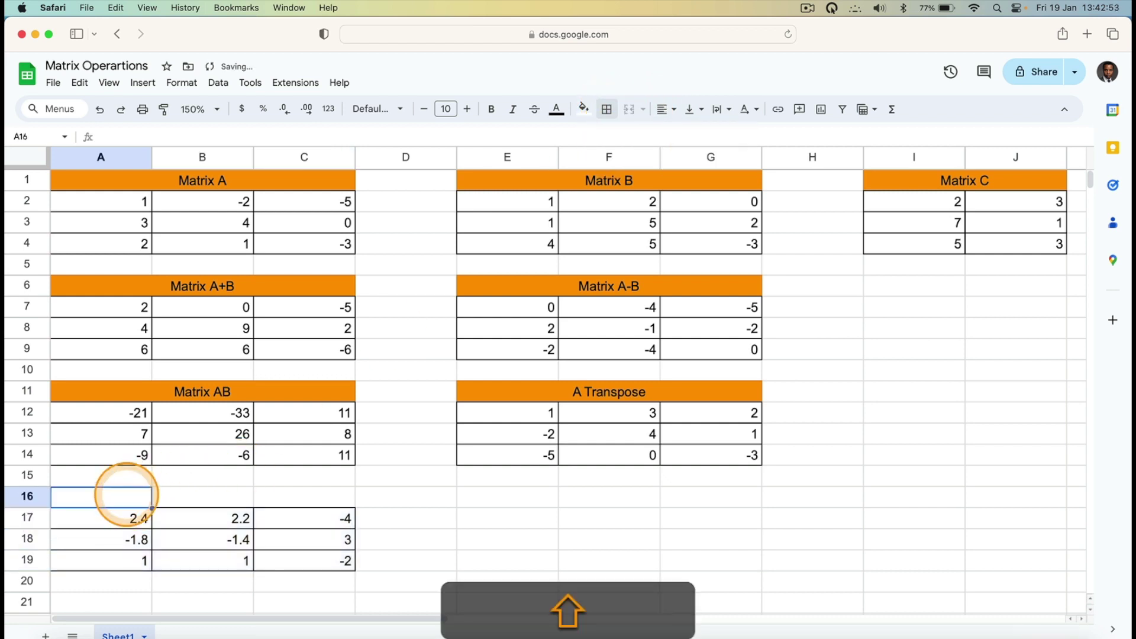
key("shift+Right")
key("shift+Right")
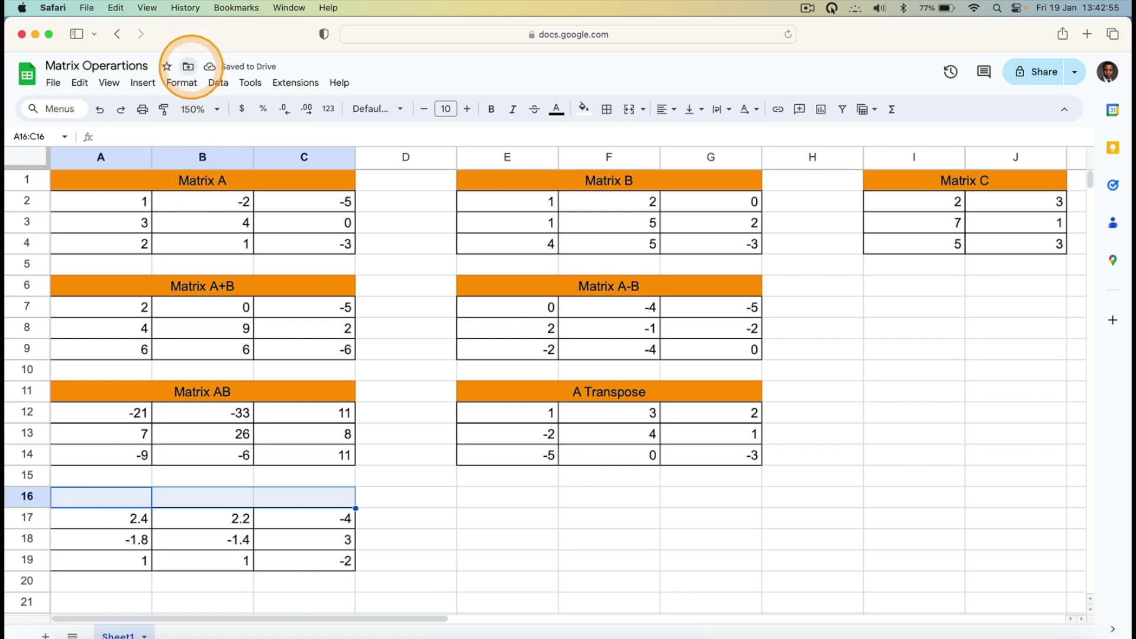
left_click(181, 83)
mouse_move(246, 256)
mouse_move(254, 281)
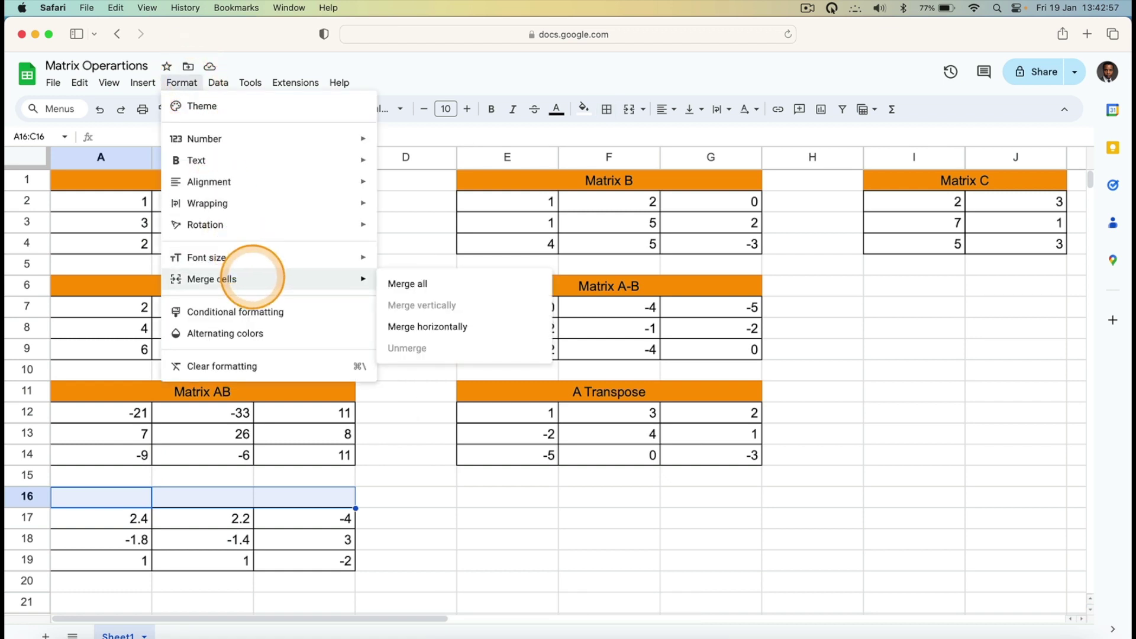
left_click(408, 282)
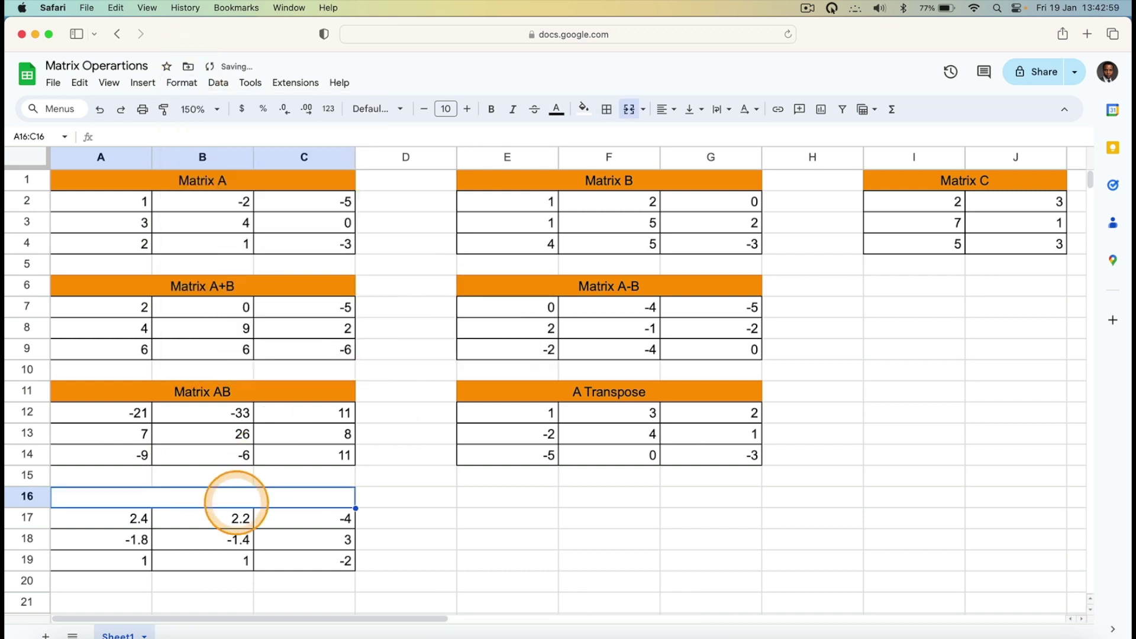
Enter the heading "Inverse of A" in the merged cell A16:C16
key("shift")
type("Inversw")
key("BackSpace")
type("se")
key("BackSpace")
type("e ")
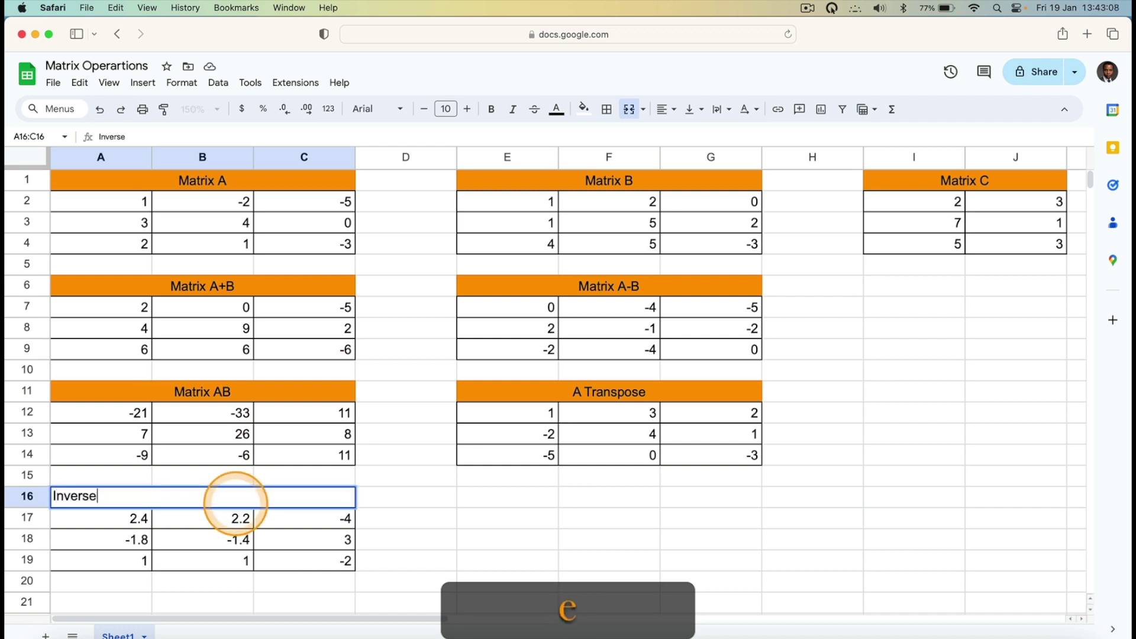
type("of A")
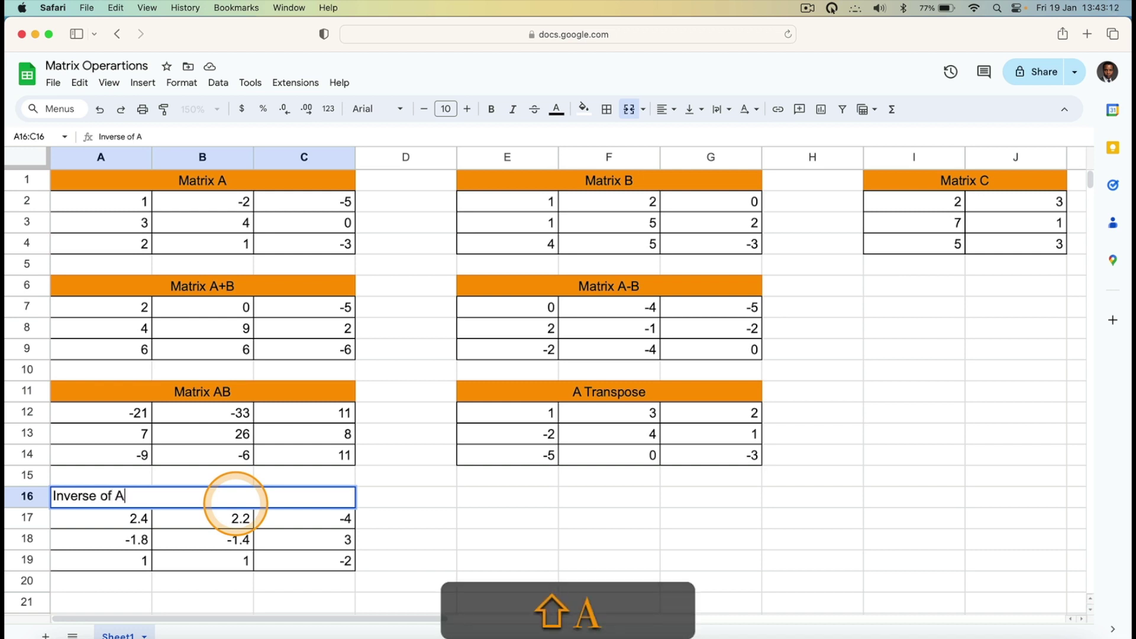
Centre the "Inverse of A" heading horizontally and fill its cell with orange
left_click(664, 109)
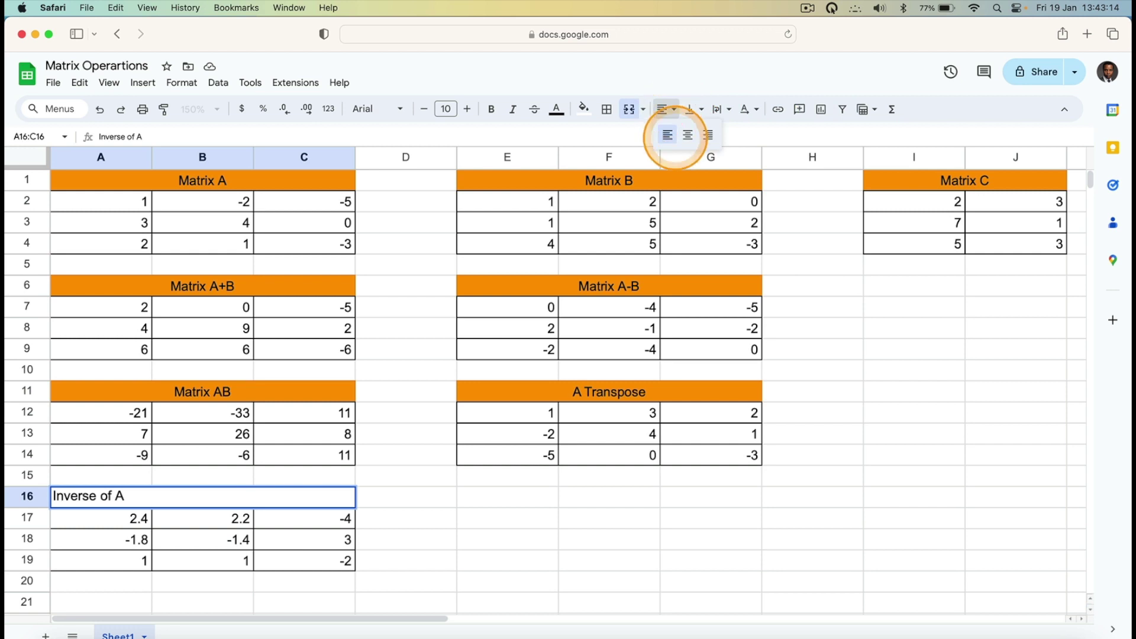
left_click(687, 135)
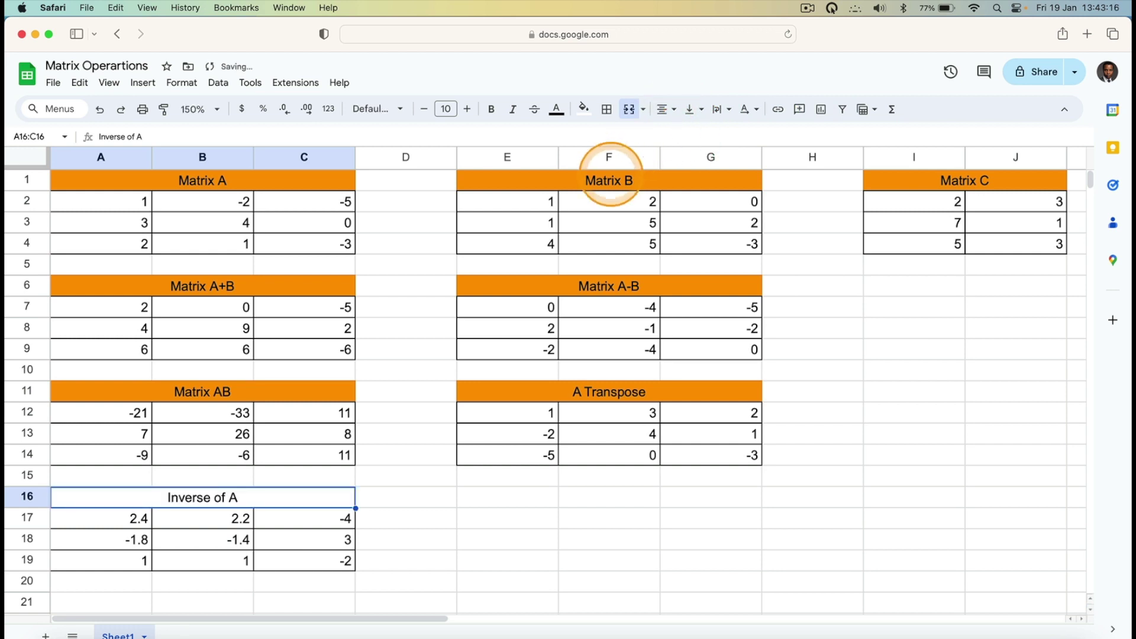
left_click(585, 109)
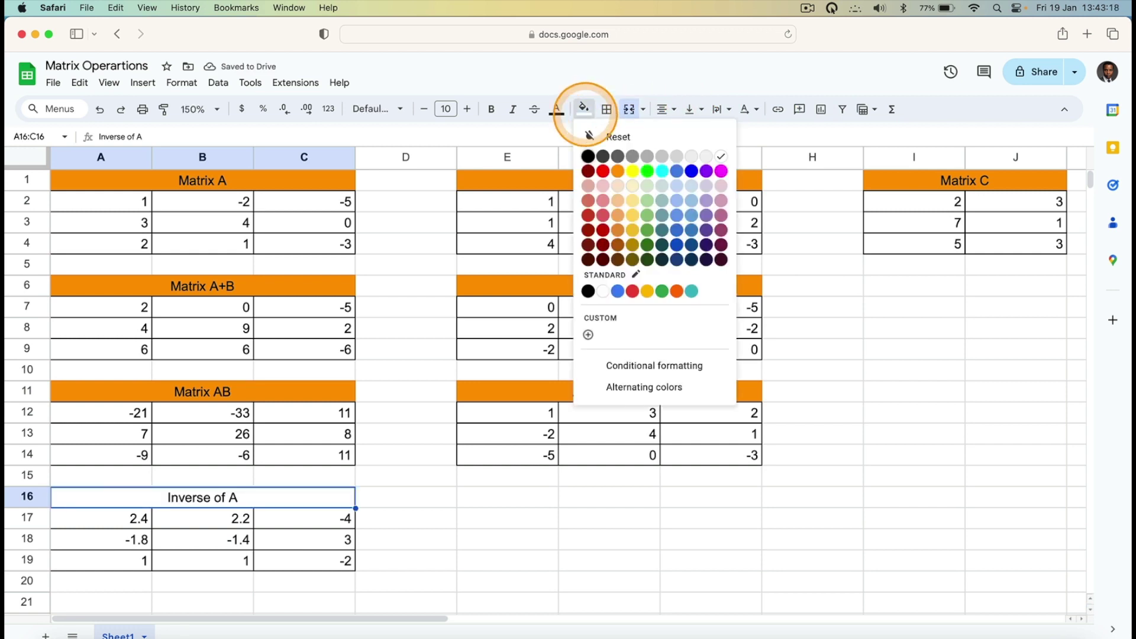
left_click(619, 174)
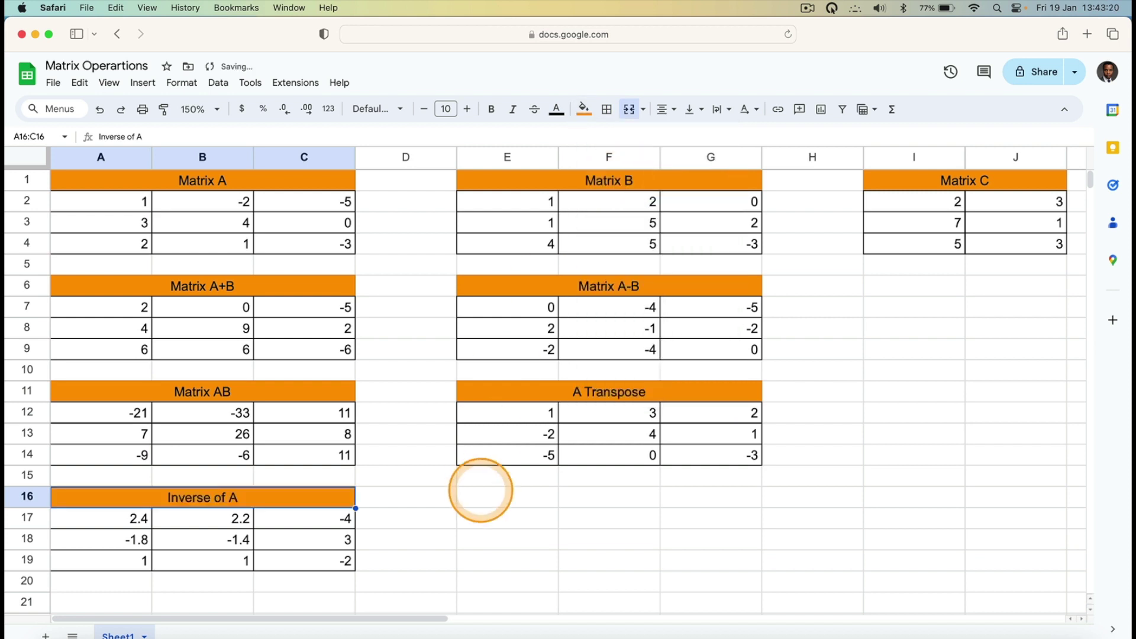
Compute the determinant of matrix A in cell E17 with the formula =MDETERM(MA)
left_click(482, 516)
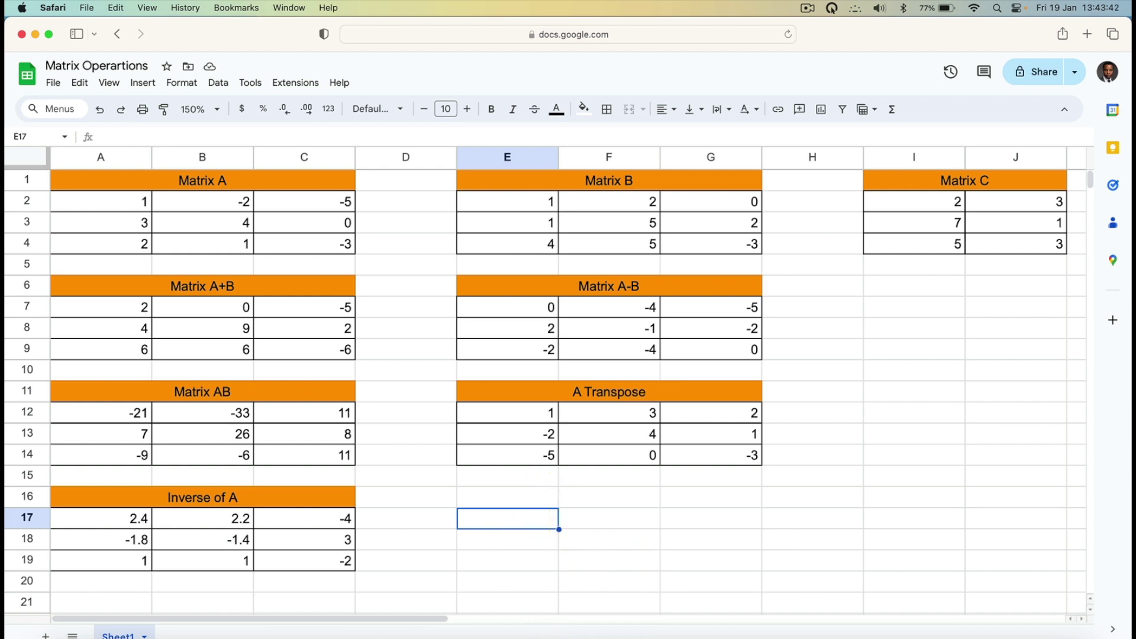
type("=")
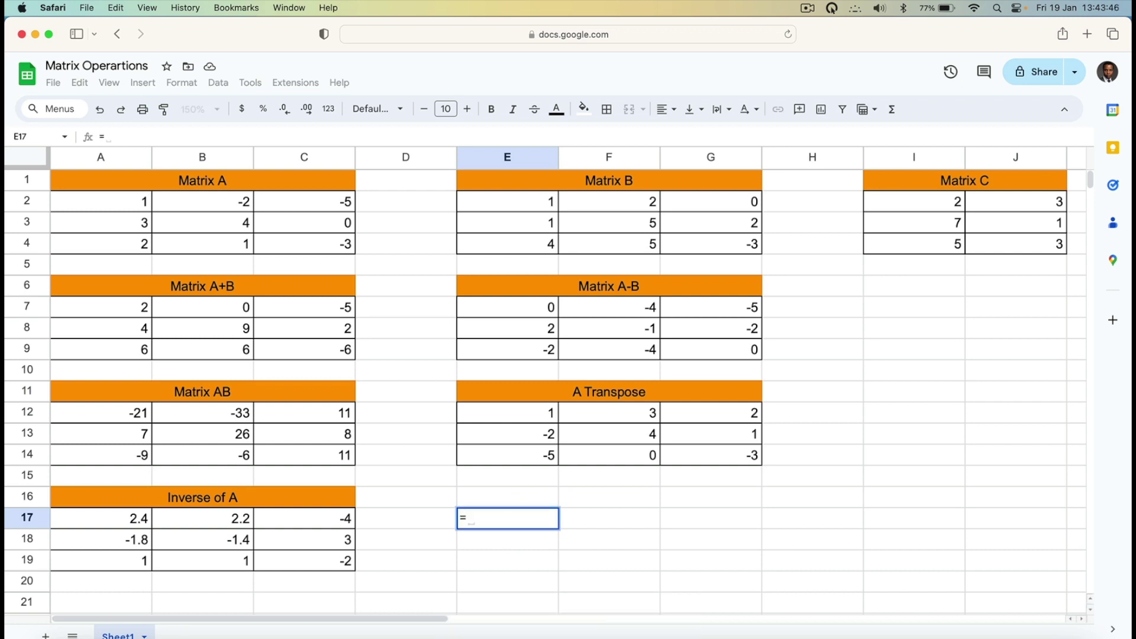
type("m")
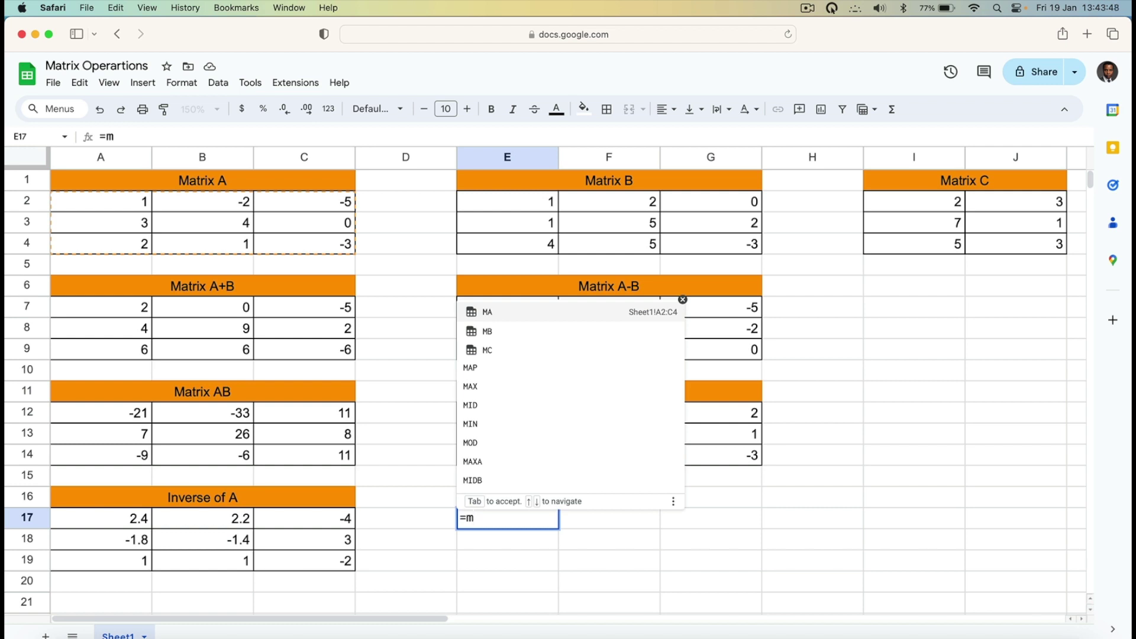
type("de")
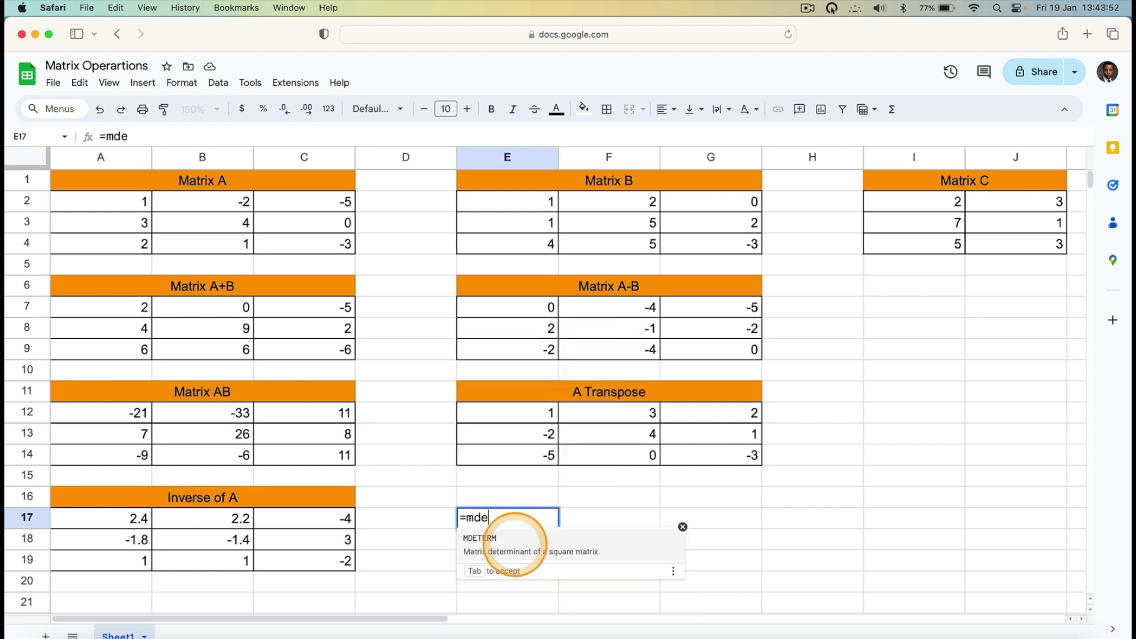
left_click(514, 545)
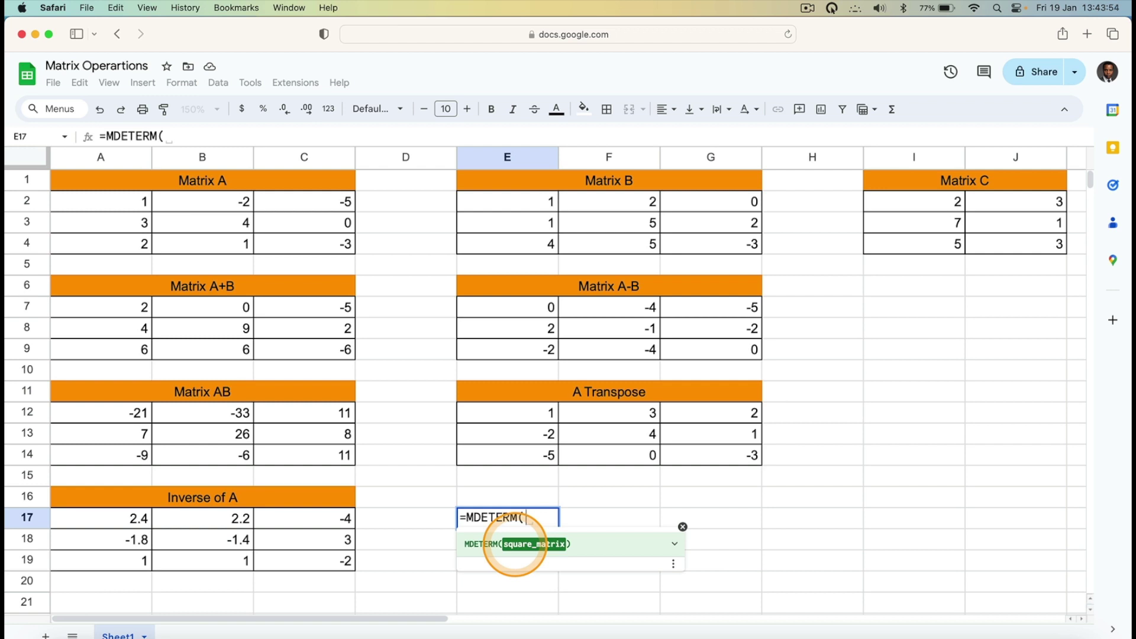
type("M")
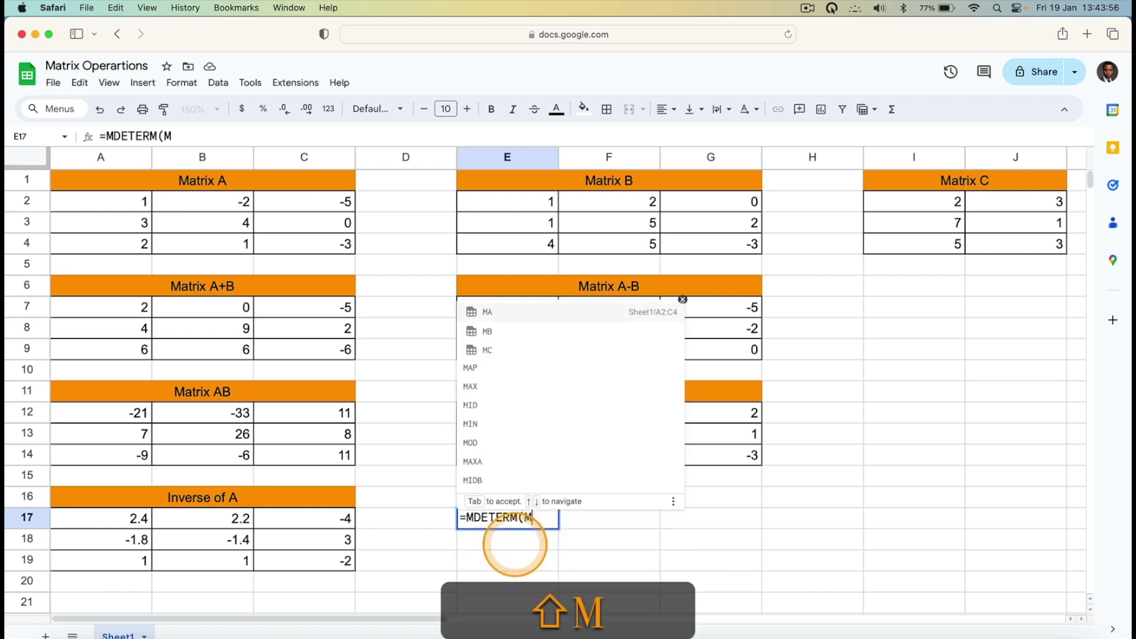
type("A")
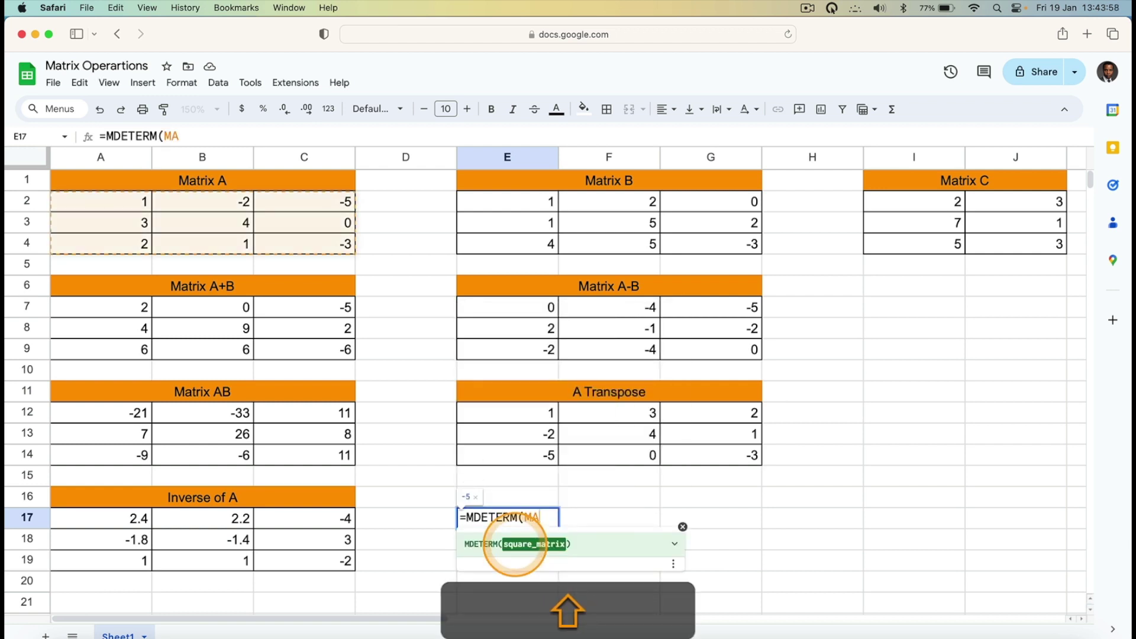
type(")")
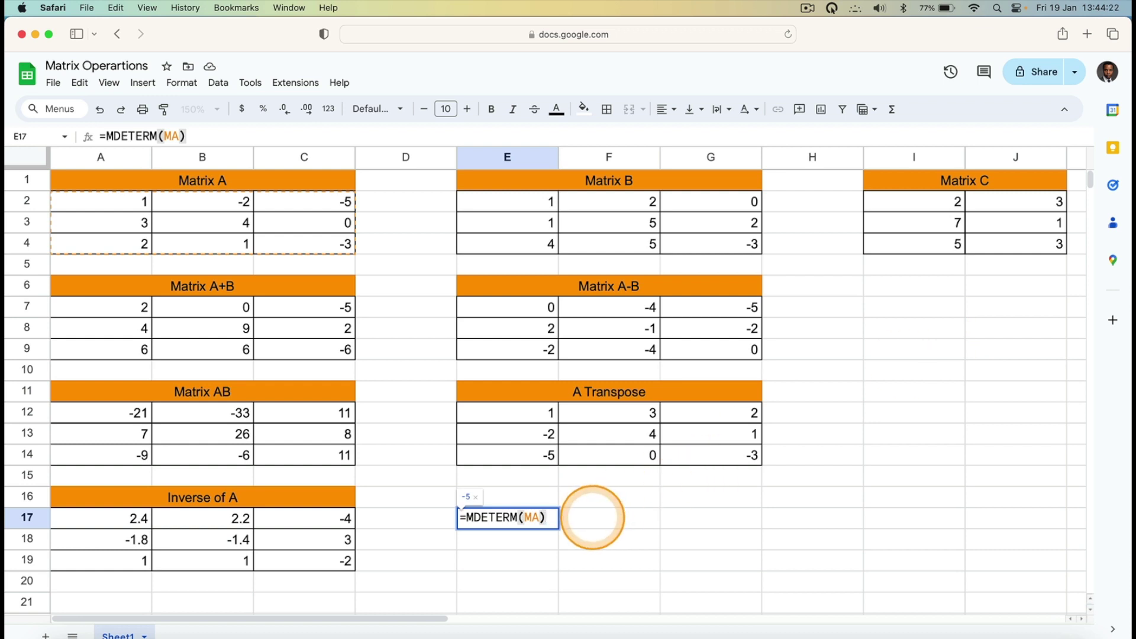
key("Return")
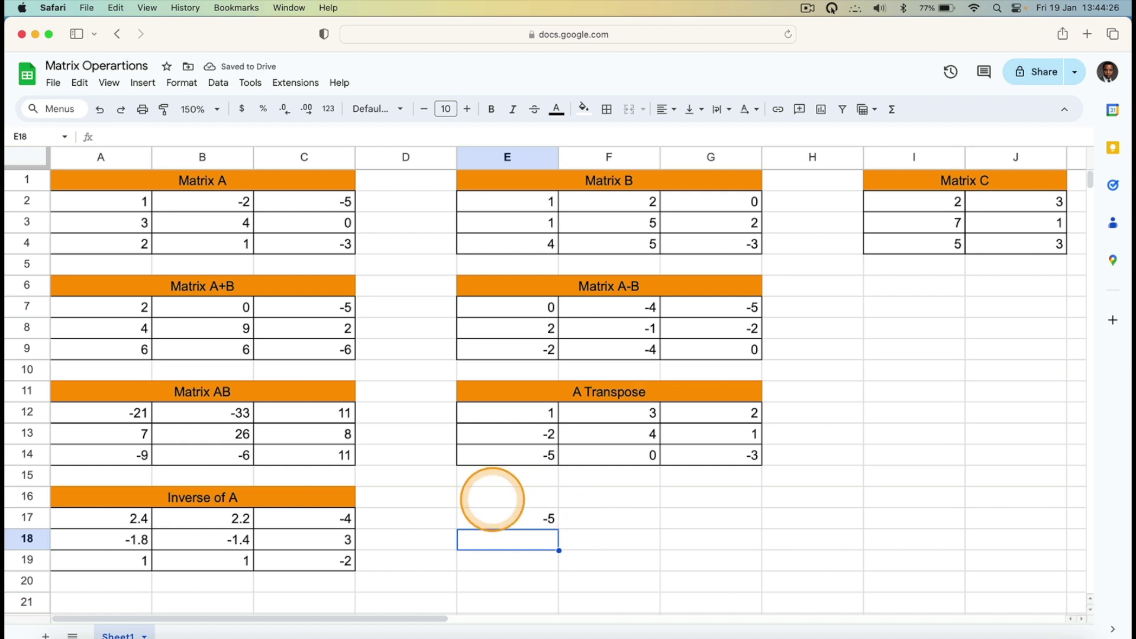
Merge cells E16:G16 above the determinant value into one heading cell
left_click(494, 500)
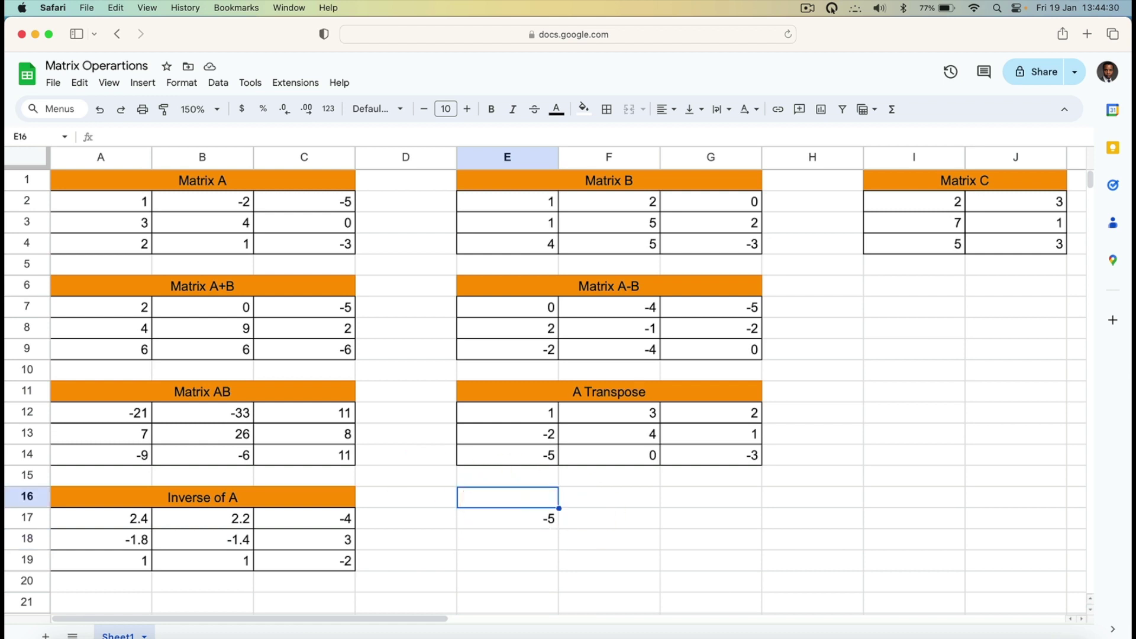
key("shift+Right")
key("shift+Right")
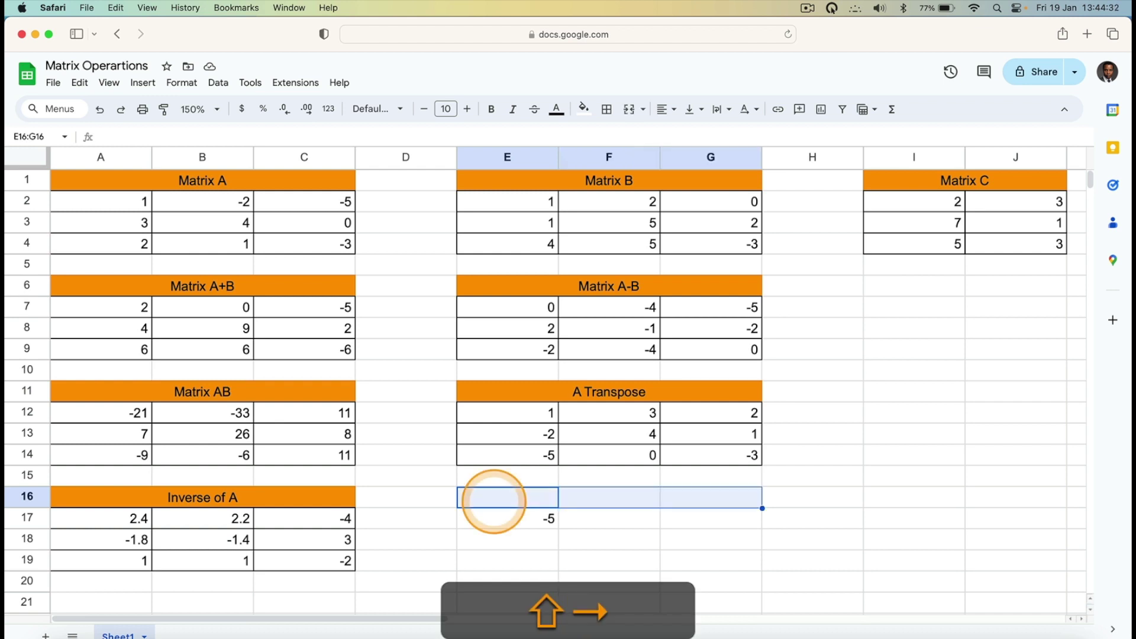
left_click(182, 83)
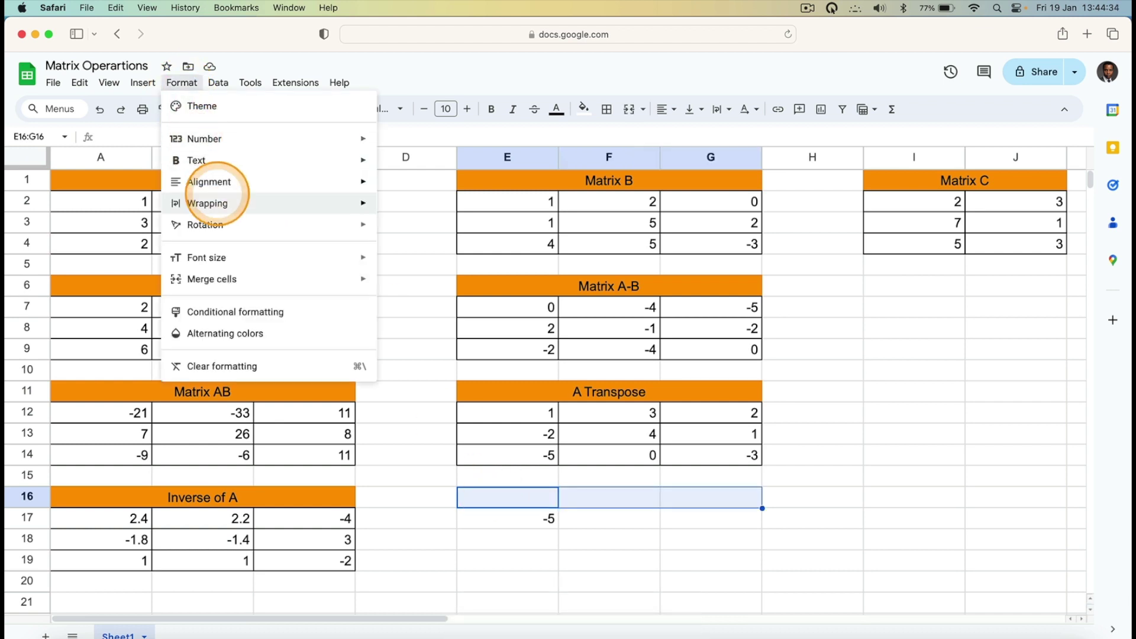
left_click(230, 279)
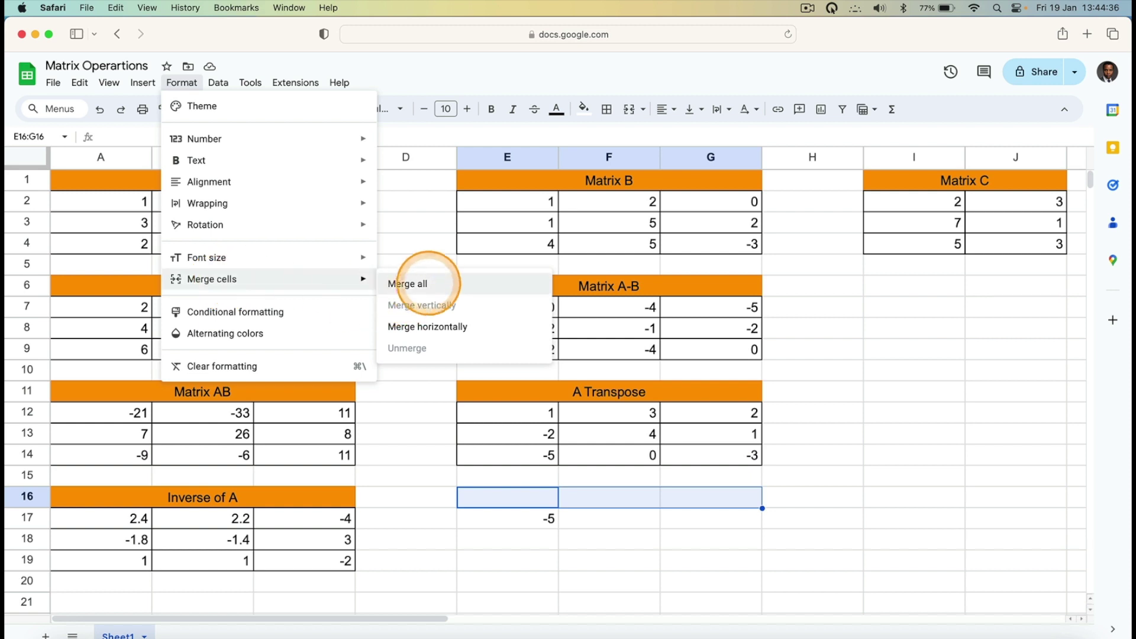
left_click(430, 284)
Enter the heading "Determinant" in the merged cell E16:G16 and fill it with orange
type("De")
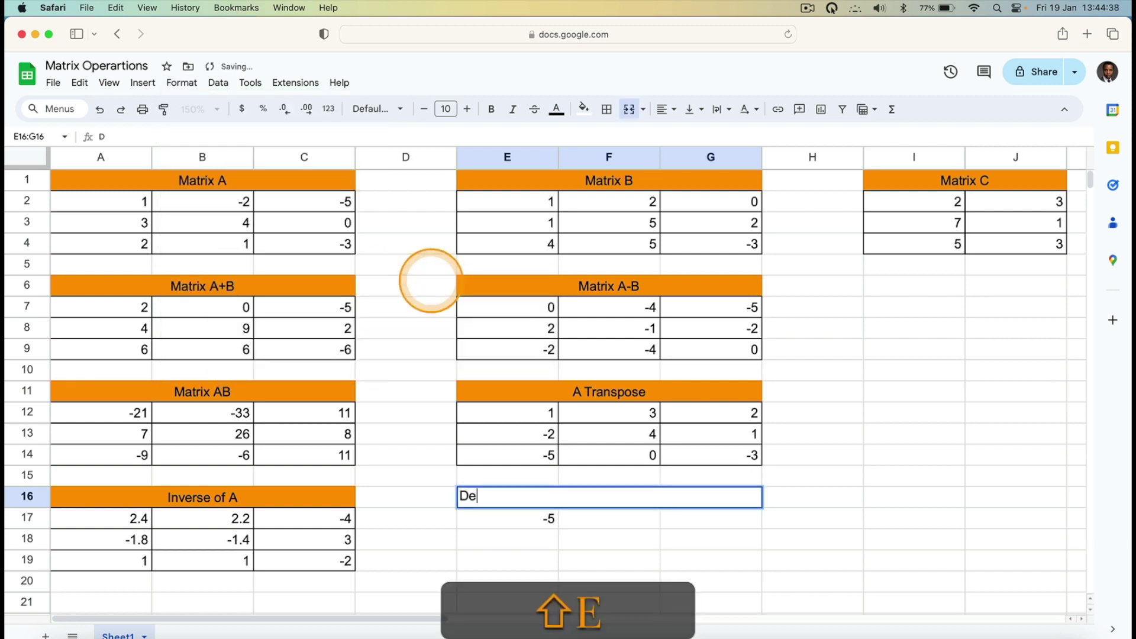
type("terminant")
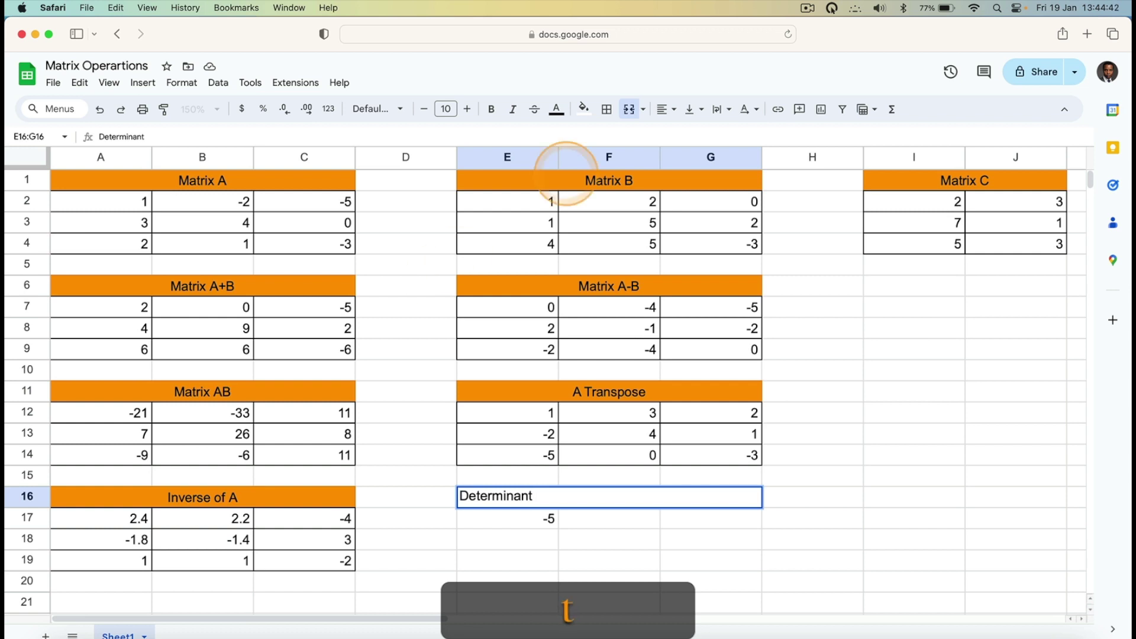
left_click(583, 109)
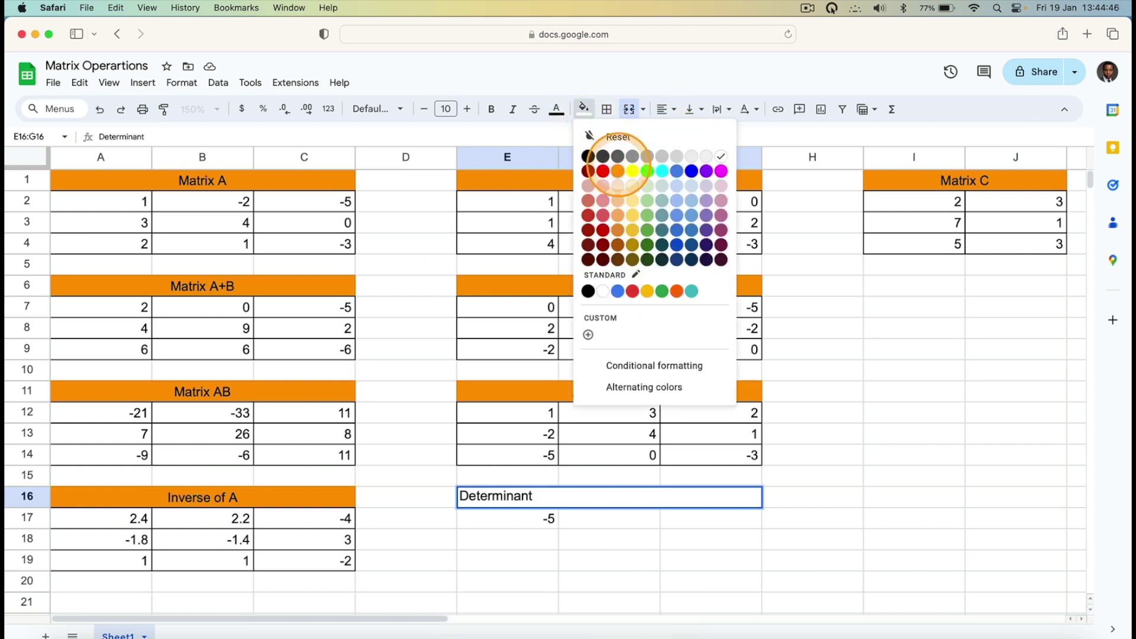
left_click(617, 171)
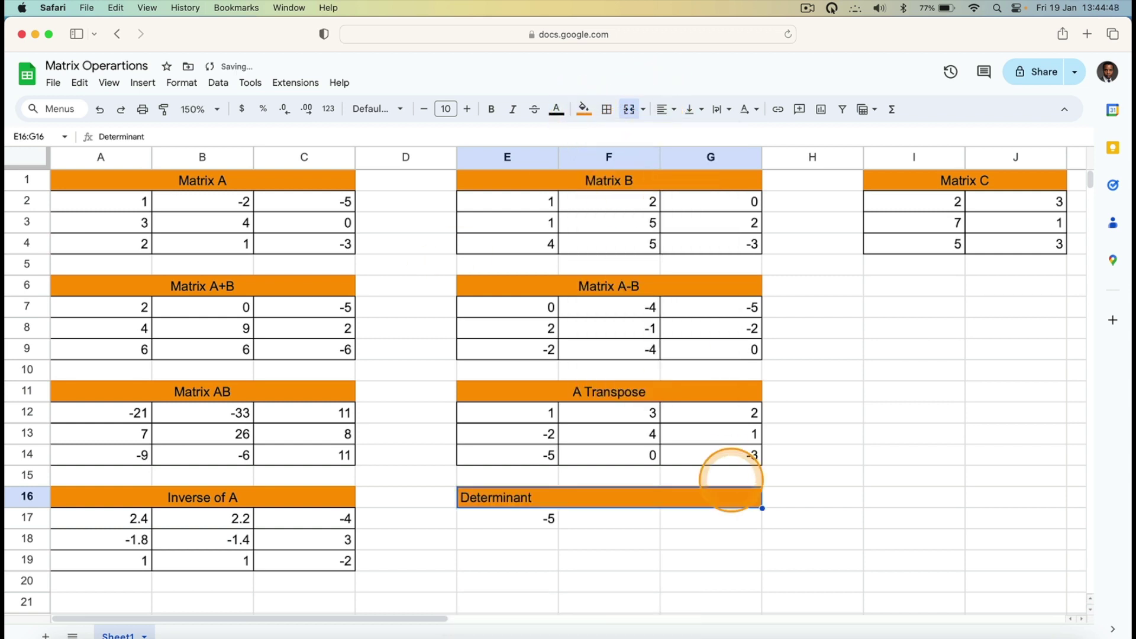
left_click(683, 558)
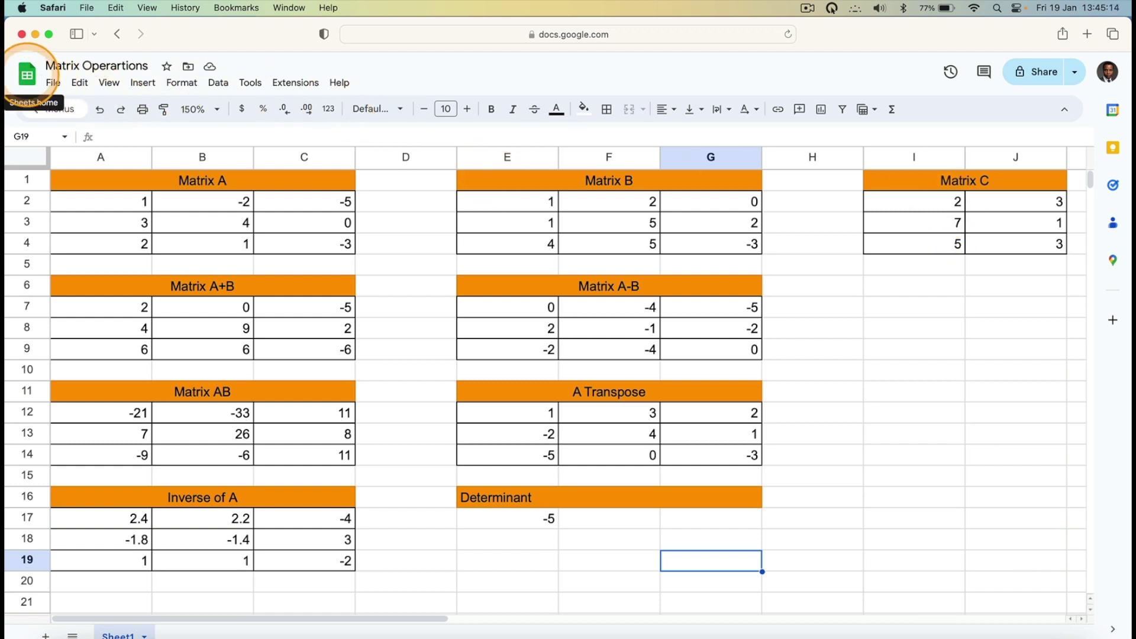
Go to the Sheets home page, reopen the "Matrix Operartions" spreadsheet and view it at 150% zoom
left_click(28, 74)
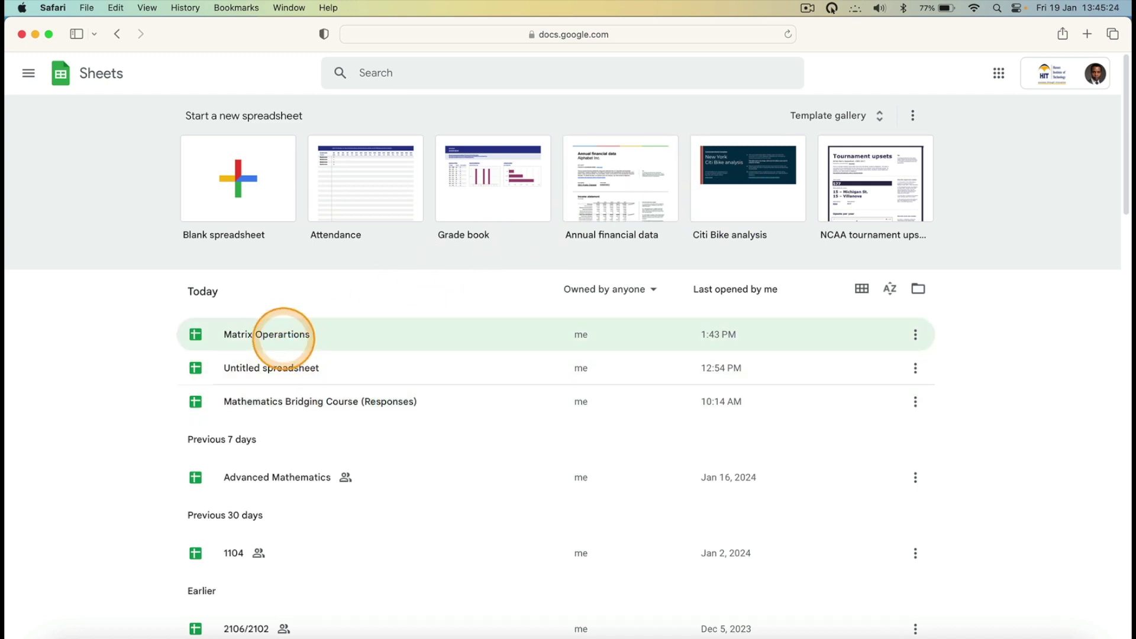
left_click(284, 337)
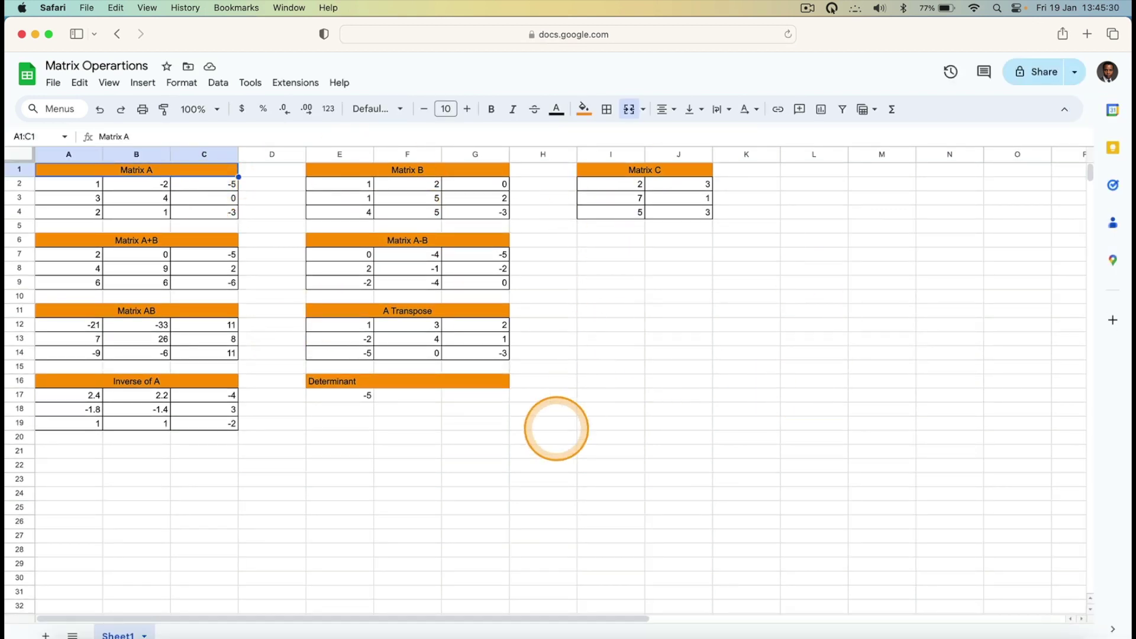
left_click(216, 110)
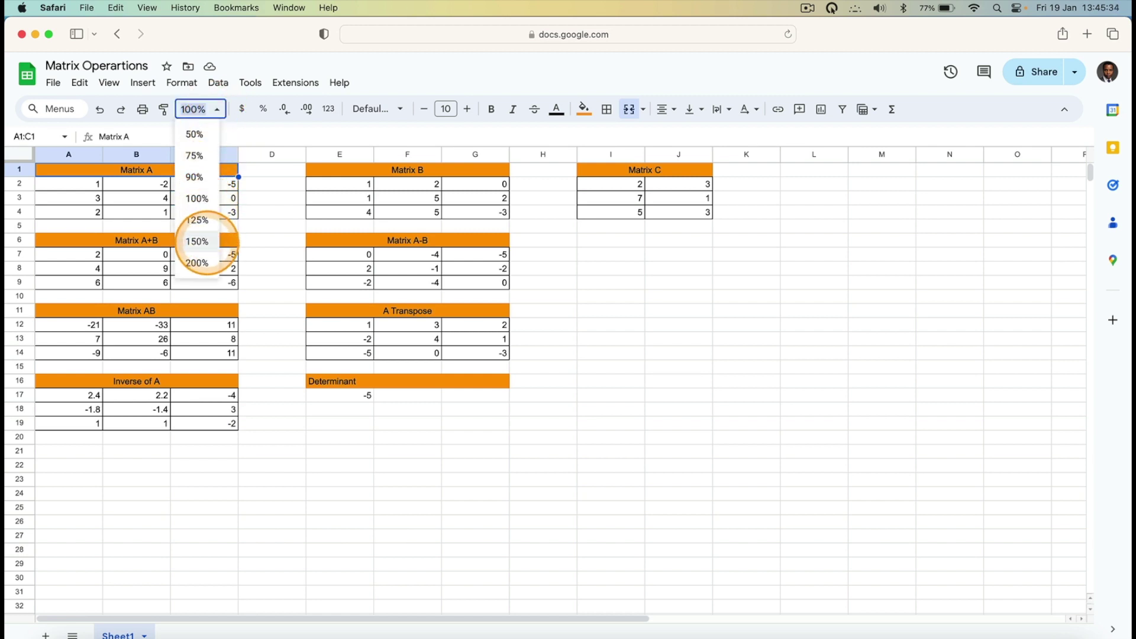
left_click(197, 241)
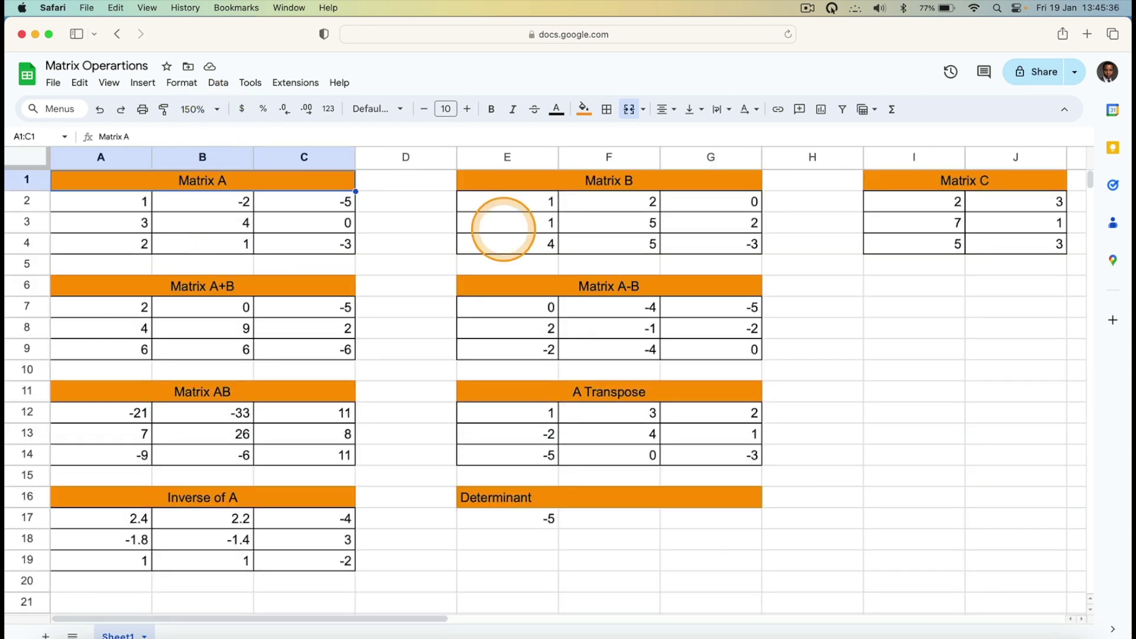